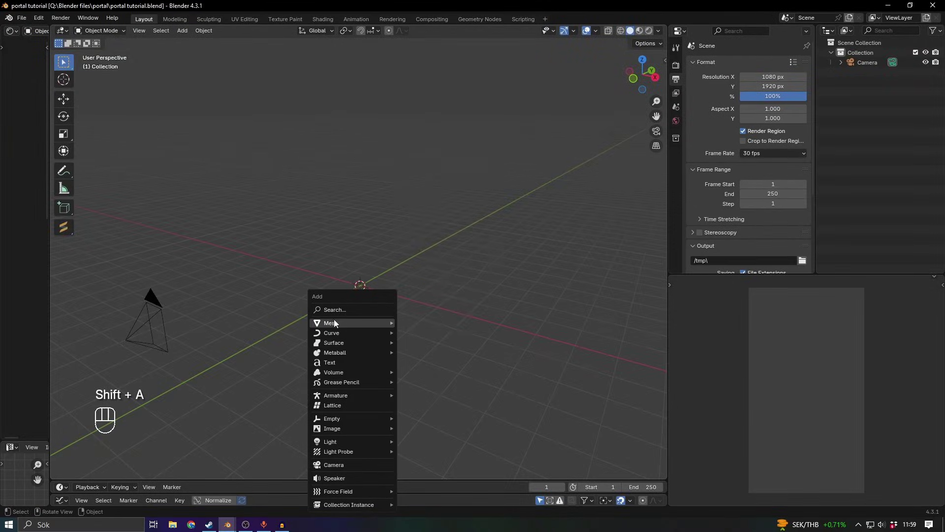
Step: Add a mesh circle at the world origin and rotate it 90° about the X axis
mouse_move(333, 320)
left_click(424, 93)
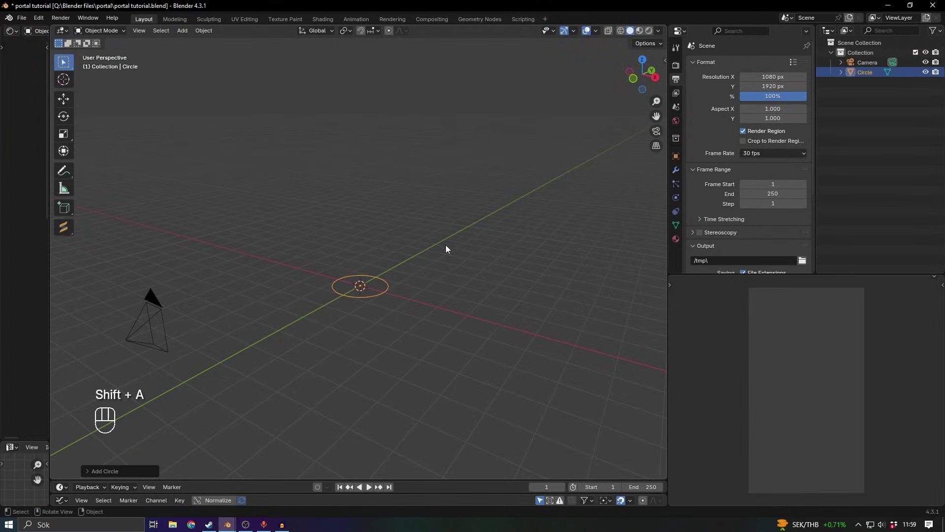
type("rx90")
key("Return")
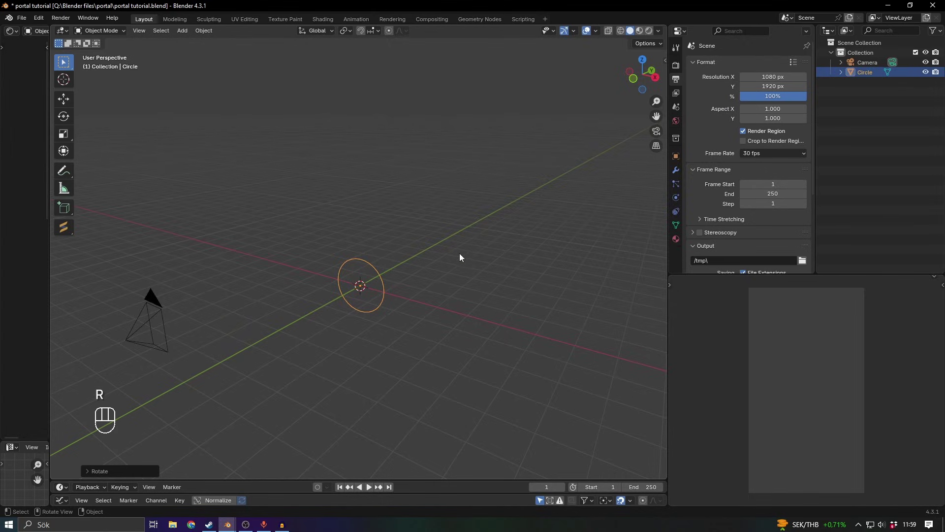
Step: Scale the circle up to about 2.25 and raise it about 1.75 m above the ground plane
scroll(451, 269, "up", 3)
middle_click_drag(455, 276, 441, 267, "shift")
scroll(433, 283, "down", 3)
key("s")
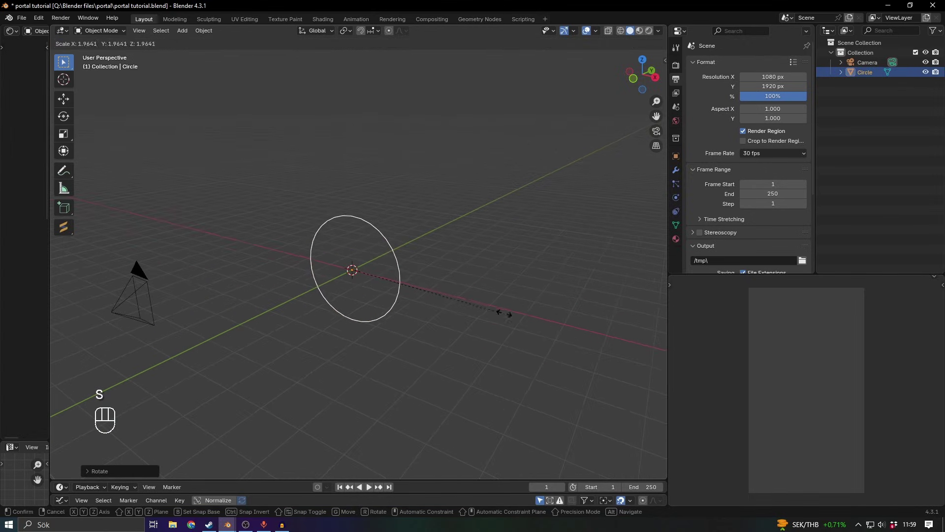
left_click(524, 320)
key("g")
left_click(497, 295)
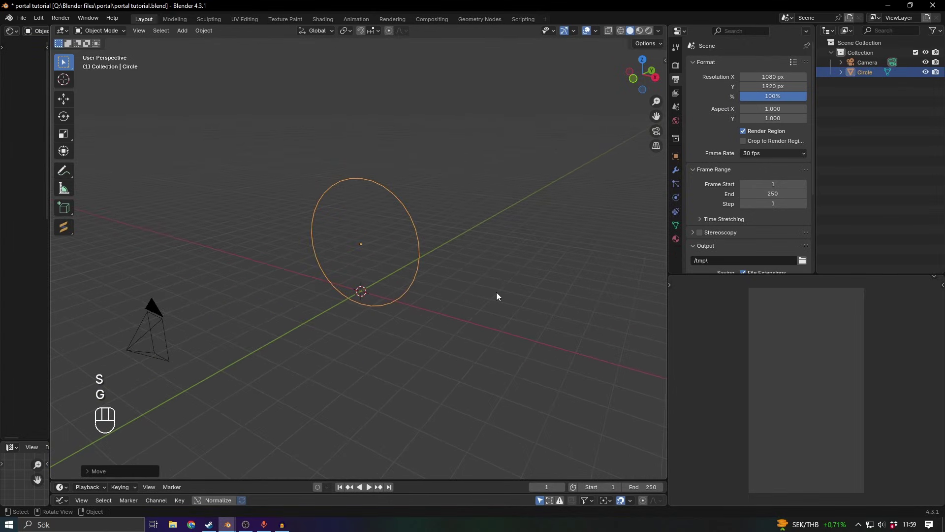
Step: Fill the circle's outline with a single face in Edit Mode and return to Object Mode
key("Tab")
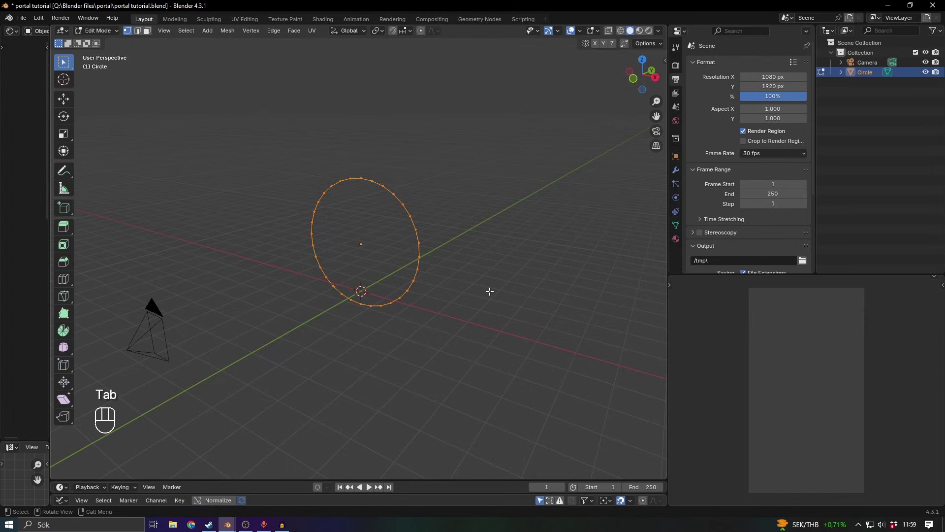
key("f")
key("Tab")
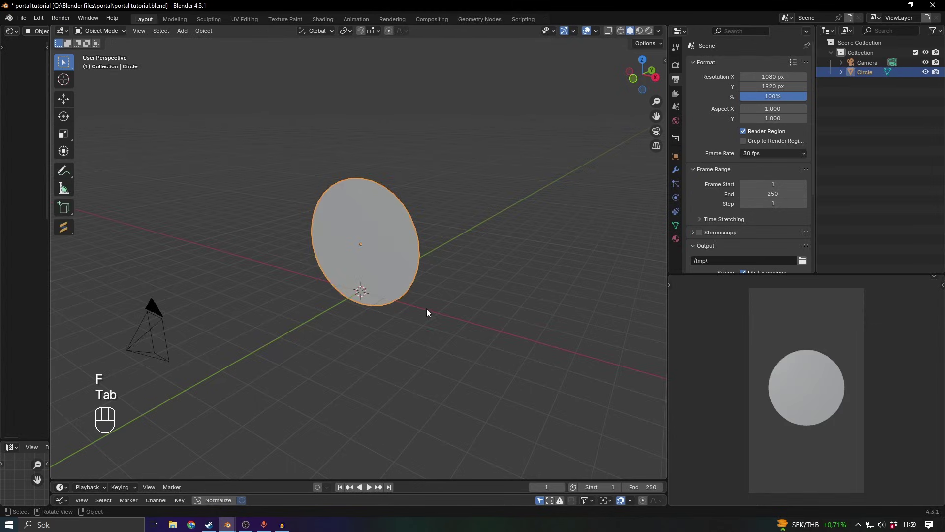
Step: Apply the circle's scale and rotation
scroll(426, 309, "up", 2)
key("n")
key("ctrl+a")
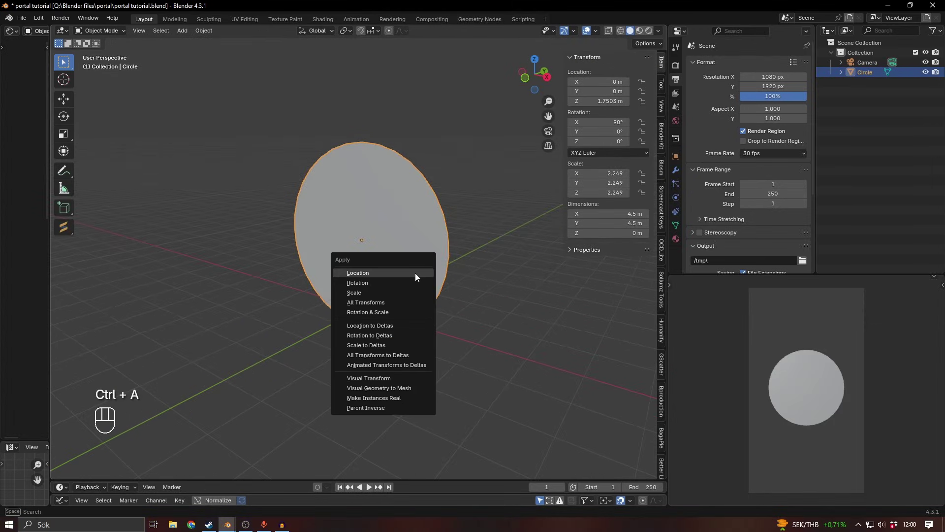
left_click(355, 293)
key("ctrl+a")
left_click(326, 282)
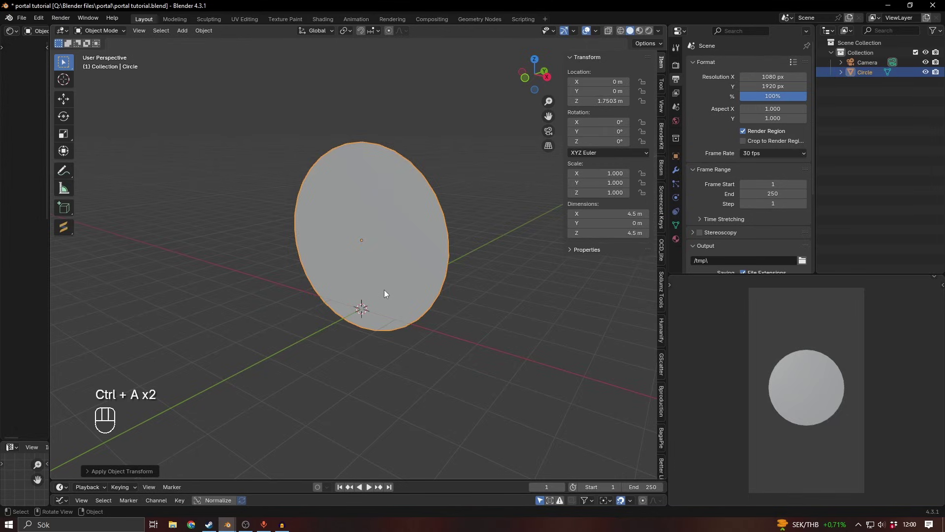
key("n")
Step: Enlarge the shader editor, create a new material for the circle, and feed a Noise Texture's Fac into Base Color
left_click_drag(49, 292, 331, 291)
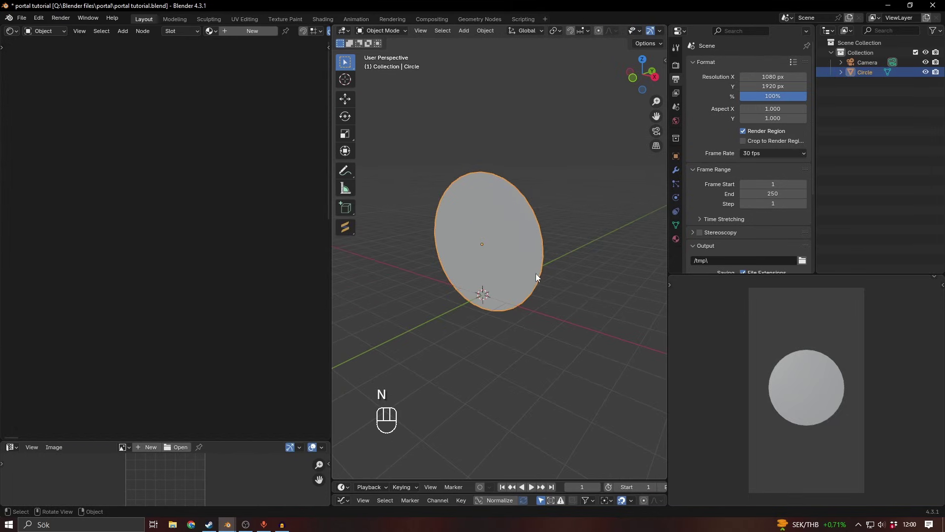
left_click(259, 32)
scroll(188, 214, "down", 1)
key("shift+a")
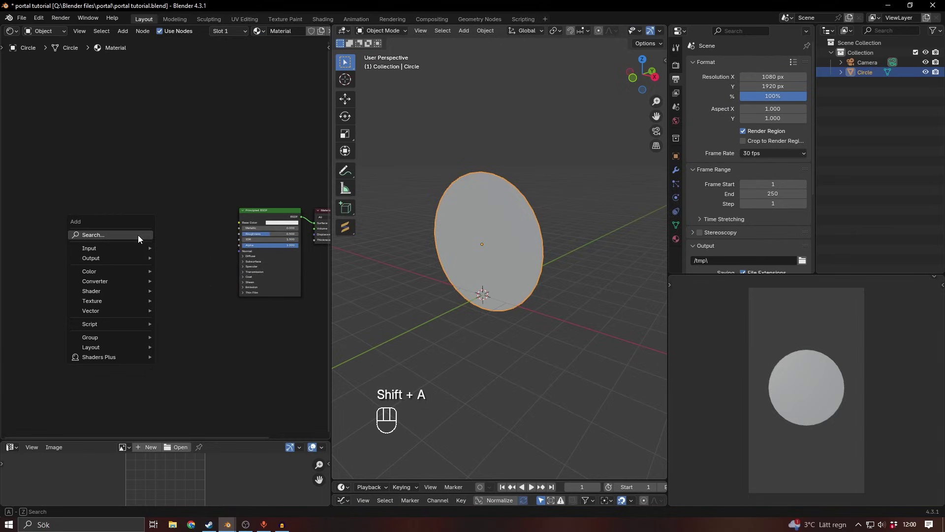
type("noi")
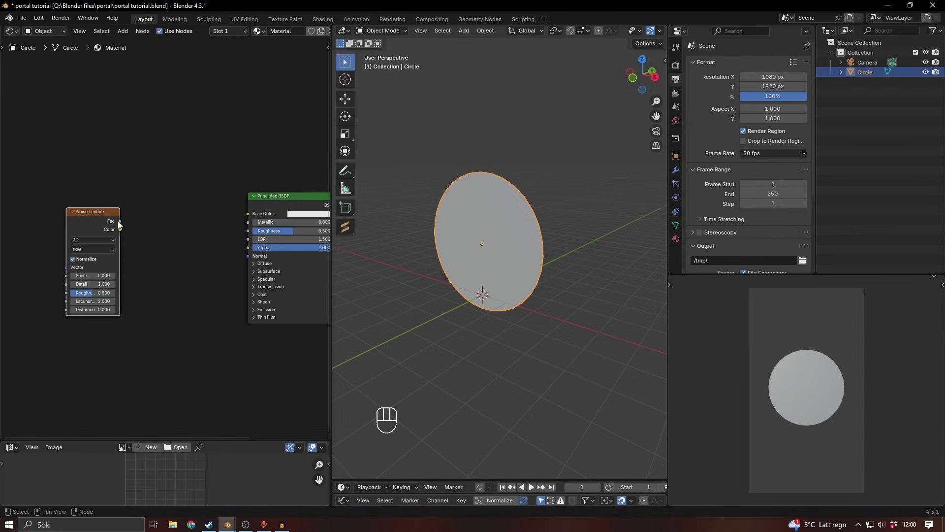
left_click_drag(119, 222, 250, 213)
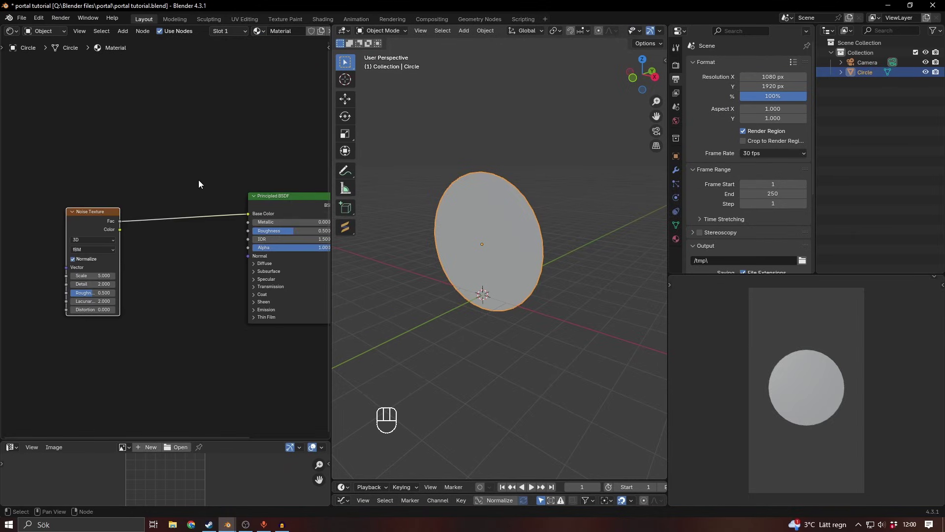
Step: Connect the noise Fac to the Principled BSDF's Emission Color as well, and set the viewport shading to Material Preview
left_click(215, 297)
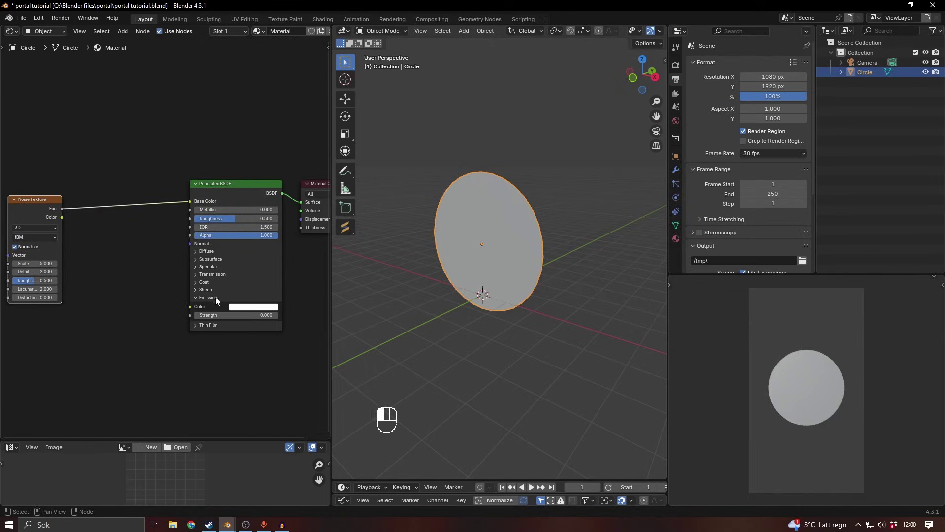
mouse_move(63, 209)
left_mouse_down()
mouse_move(225, 318)
mouse_move(199, 309)
left_mouse_up()
key("z")
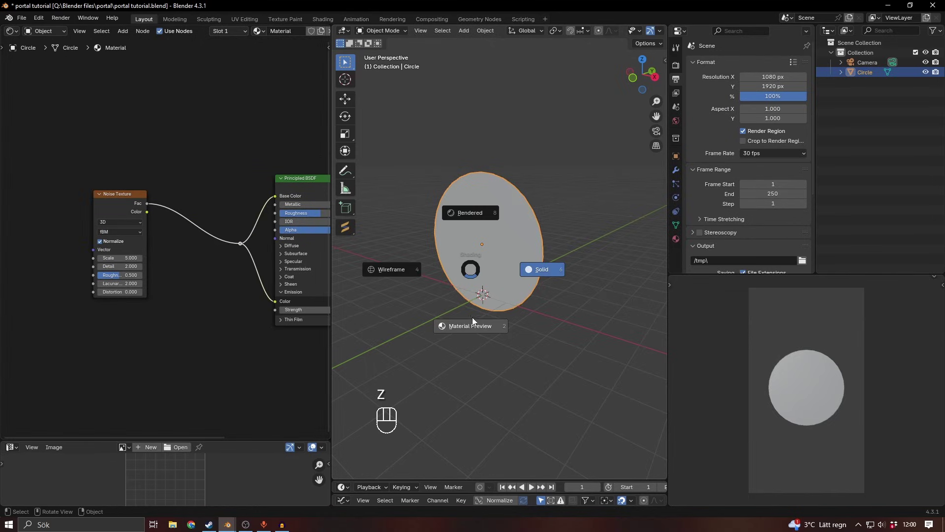
left_click(483, 318)
middle_click_drag(483, 317, 509, 297)
middle_click_drag(510, 298, 510, 293)
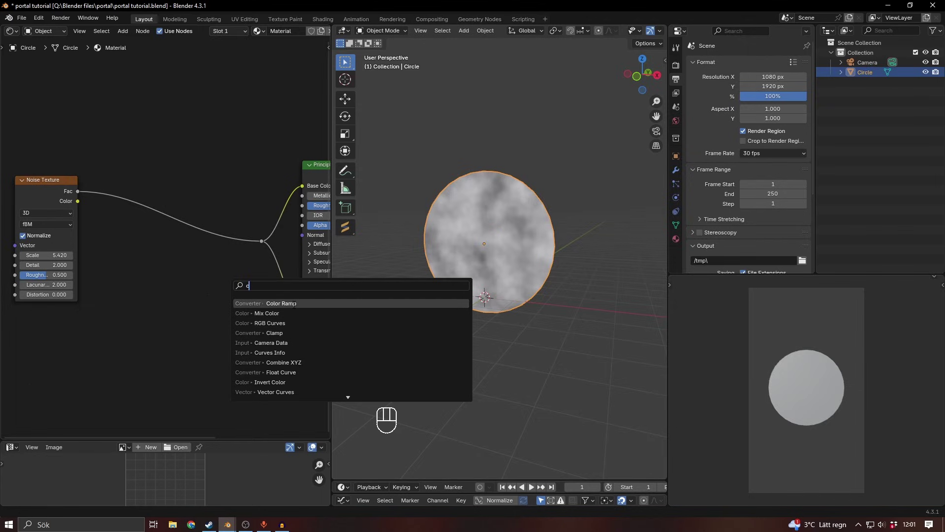
Step: Insert a Color Ramp after the Noise Texture and move its black stop towards the middle for more contrast
left_click(261, 303)
left_click(149, 190)
left_click_drag(149, 243, 208, 245)
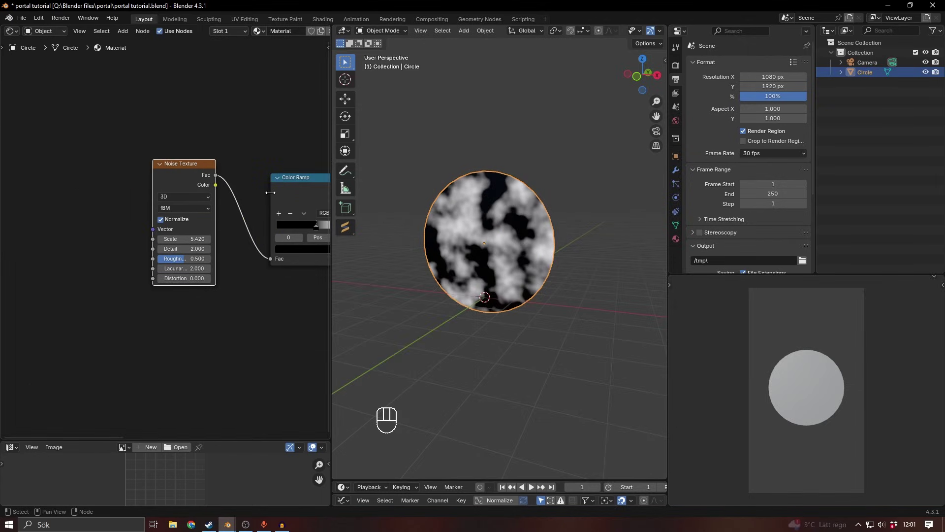
Step: Add Texture Coordinate and Mapping nodes feeding the Noise Texture's Vector input
key("ctrl+t")
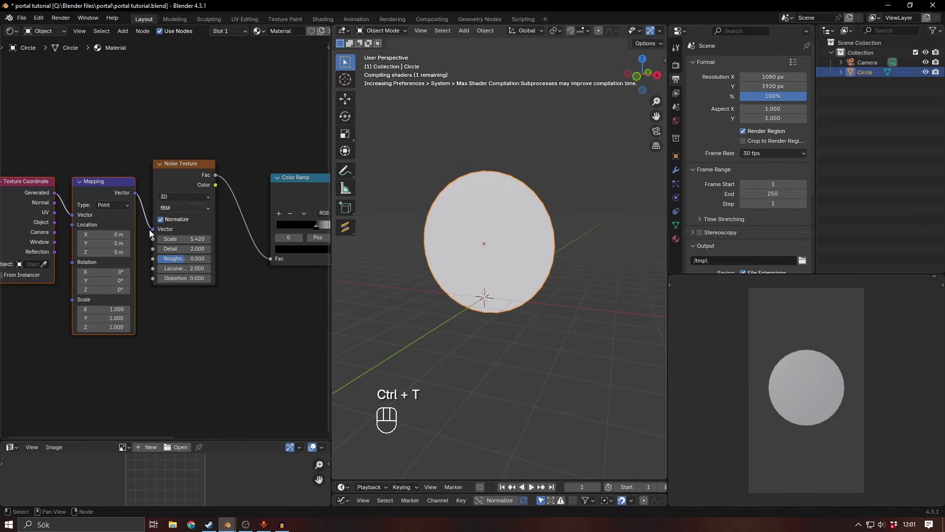
middle_click_drag(80, 258, 163, 256)
left_click(147, 249)
middle_click_drag(237, 312, 205, 312)
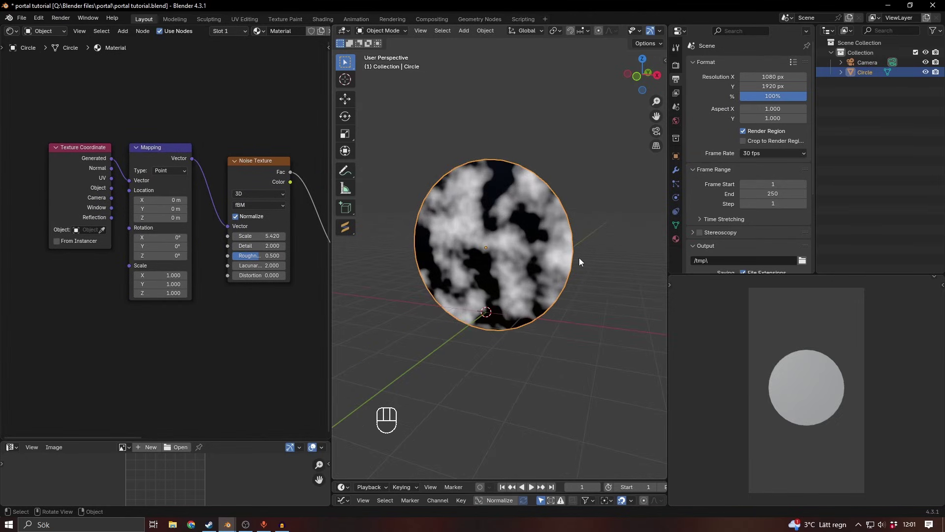
middle_click_drag(585, 310, 585, 320, "shift")
scroll(585, 320, "up", 1)
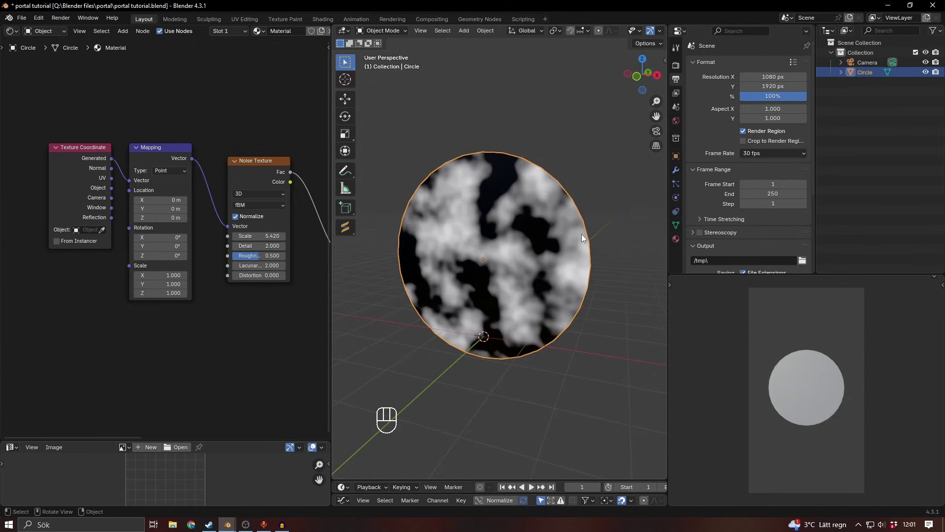
Step: Add a Gradient Texture below the noise setup's Texture Coordinate node and set its type to Quadratic Sphere
scroll(220, 313, "down", 2)
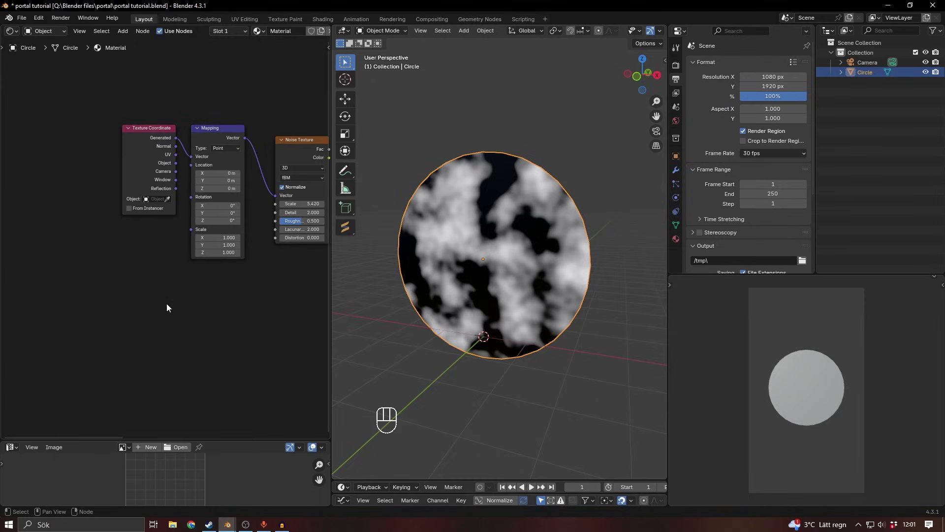
key("shift+a")
type("gr")
key("Return")
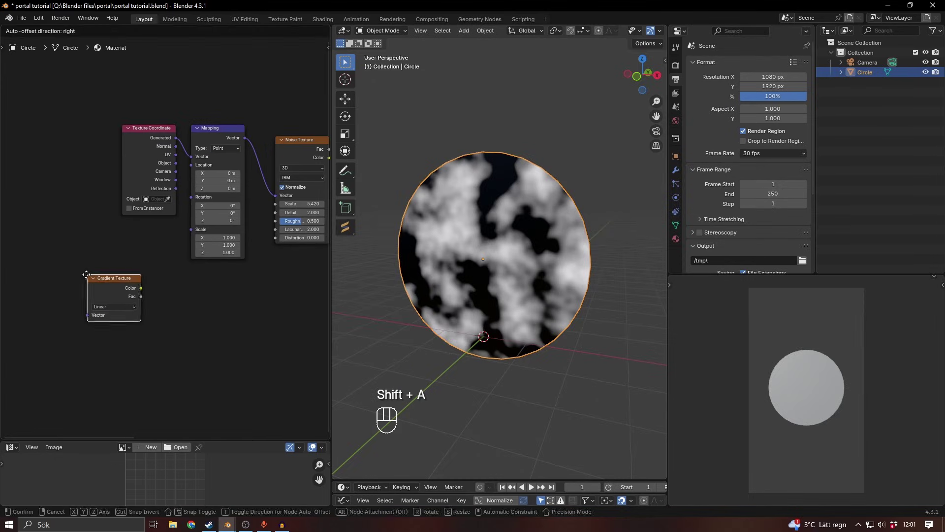
left_click(84, 271)
middle_click_drag(149, 296, 232, 254)
scroll(232, 254, "up", 2)
scroll(233, 254, "up", 2)
left_click(195, 245)
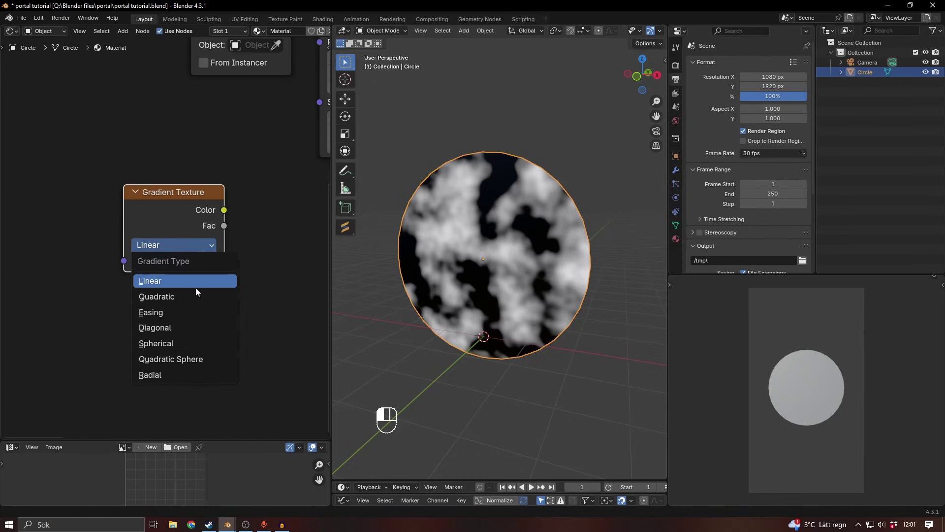
left_click(191, 362)
Step: Preview the Gradient Texture's output directly on the circle
scroll(256, 306, "down", 2)
middle_click_drag(257, 257, 226, 268)
key("shift+ctrl")
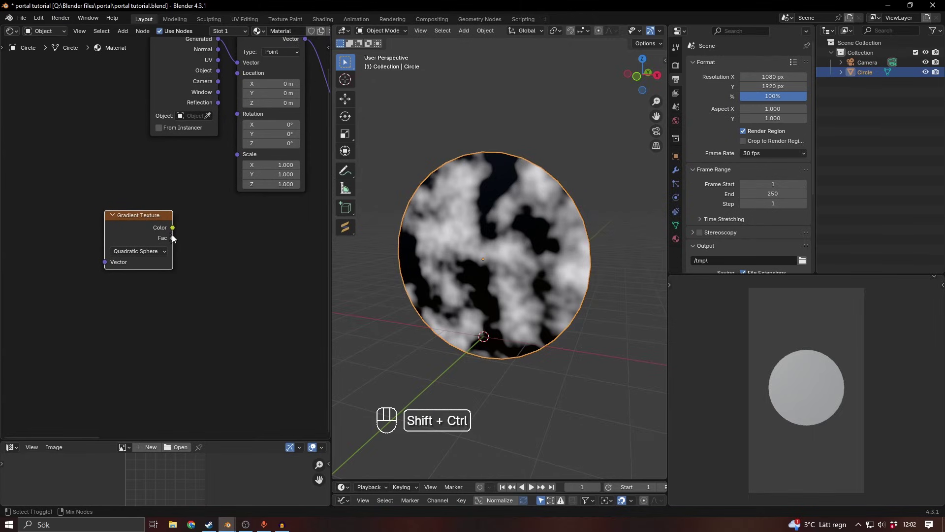
left_click(140, 215, "ctrl+shift")
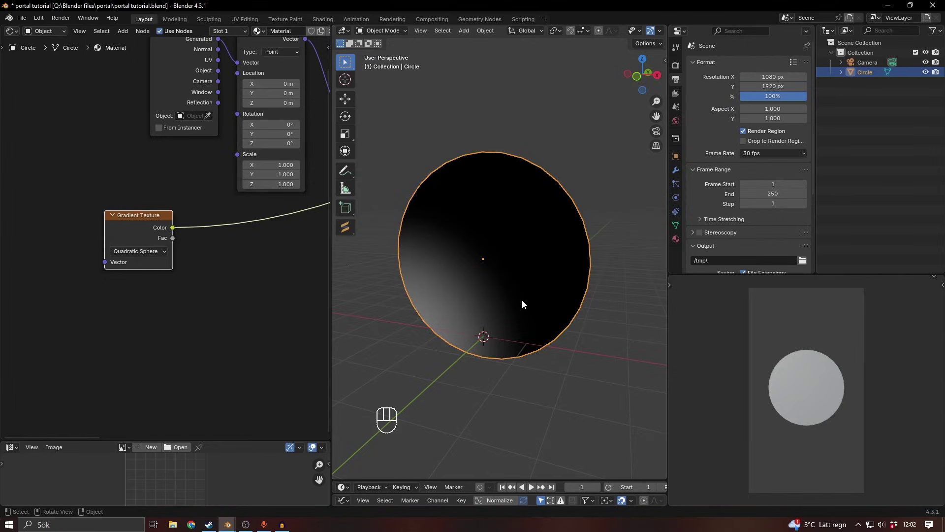
middle_click_drag(522, 300, 418, 323)
scroll(166, 234, "down", 1)
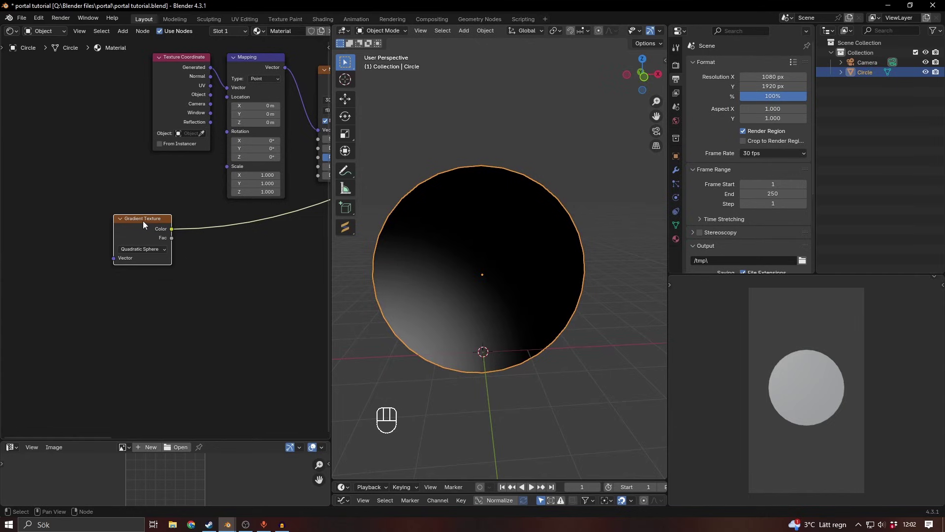
Step: Add Texture Coordinate and Mapping nodes feeding the Gradient Texture's Vector input
key("ctrl+t")
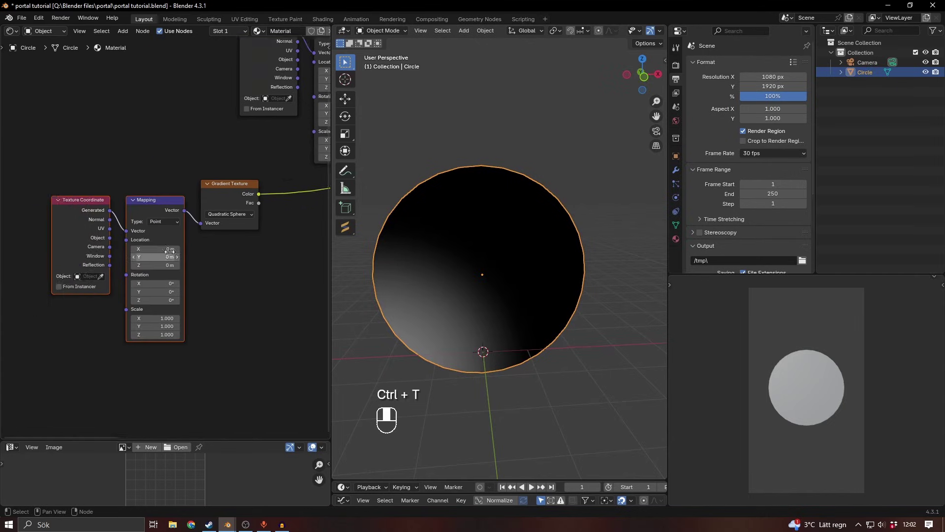
scroll(154, 256, "up", 2)
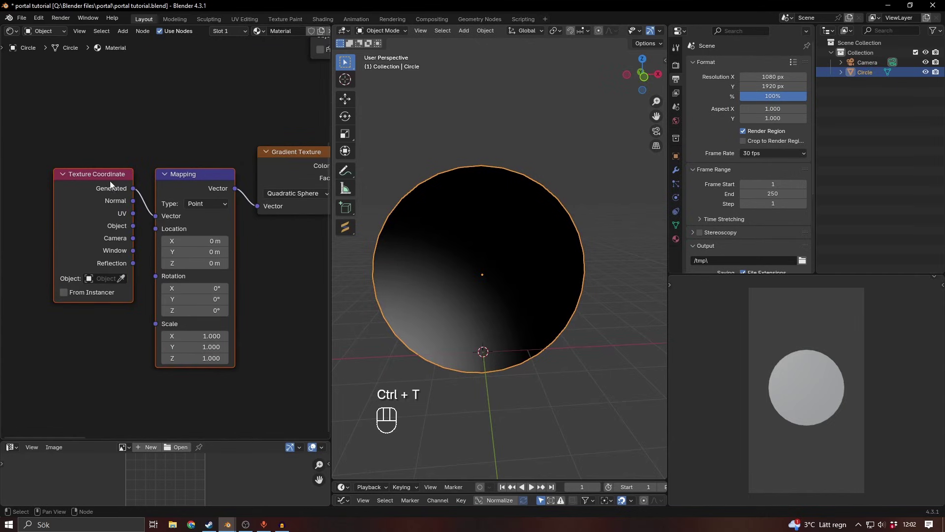
middle_click_drag(269, 275, 243, 251)
scroll(244, 253, "up", 4)
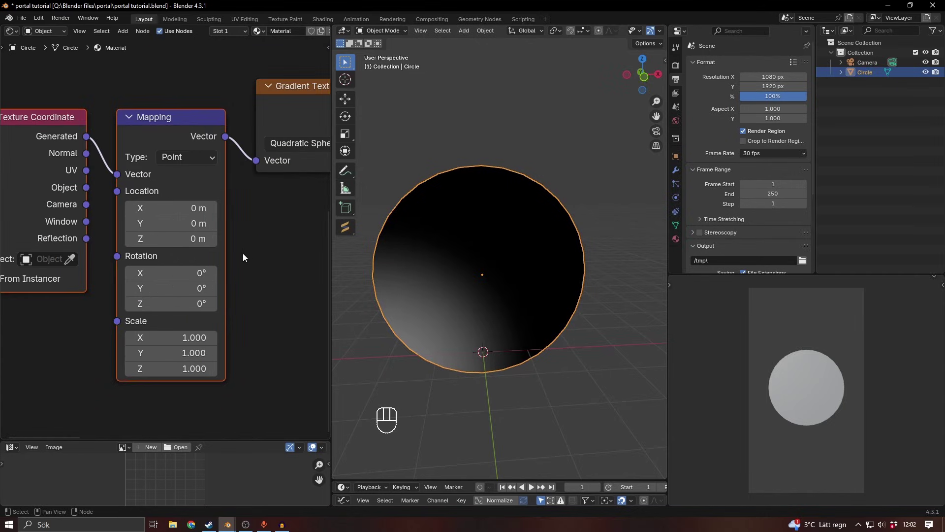
Step: Centre the gradient on the circle by setting its Mapping node's Location X and Z to -0.5 m
mouse_move(161, 203)
left_mouse_down("shift")
mouse_move(182, 204)
mouse_move(158, 204)
mouse_move(166, 200)
left_mouse_up("shift")
left_click(165, 201)
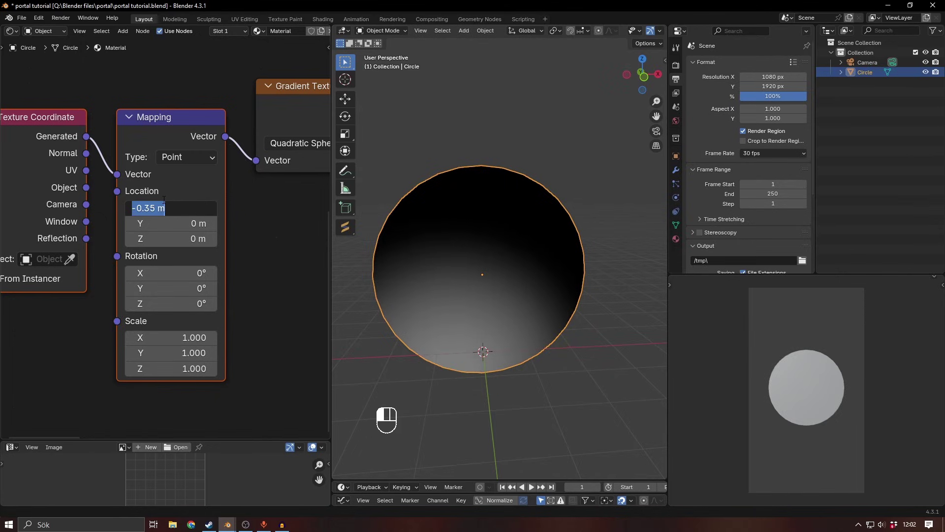
type("-0.5")
key("Return")
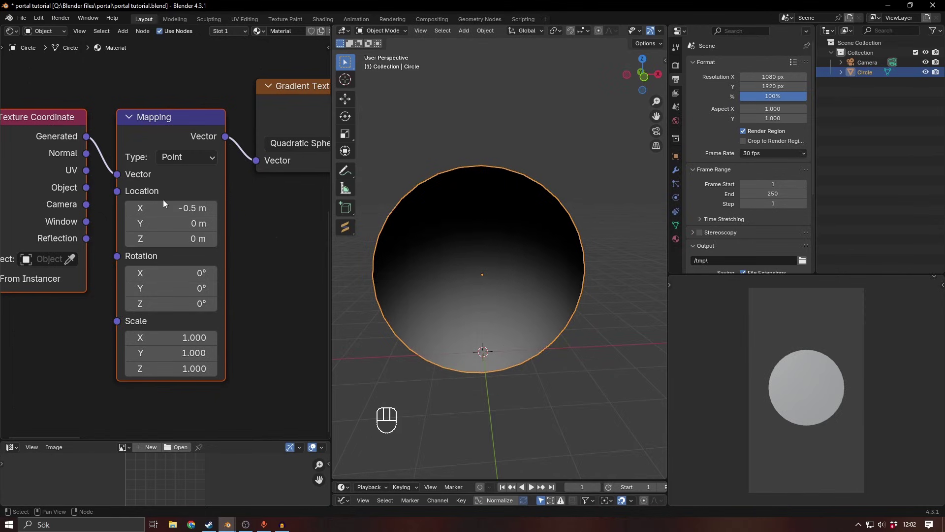
mouse_move(162, 238)
left_mouse_down("shift")
mouse_move(148, 238)
mouse_move(172, 239)
left_mouse_up("shift")
left_click(173, 237)
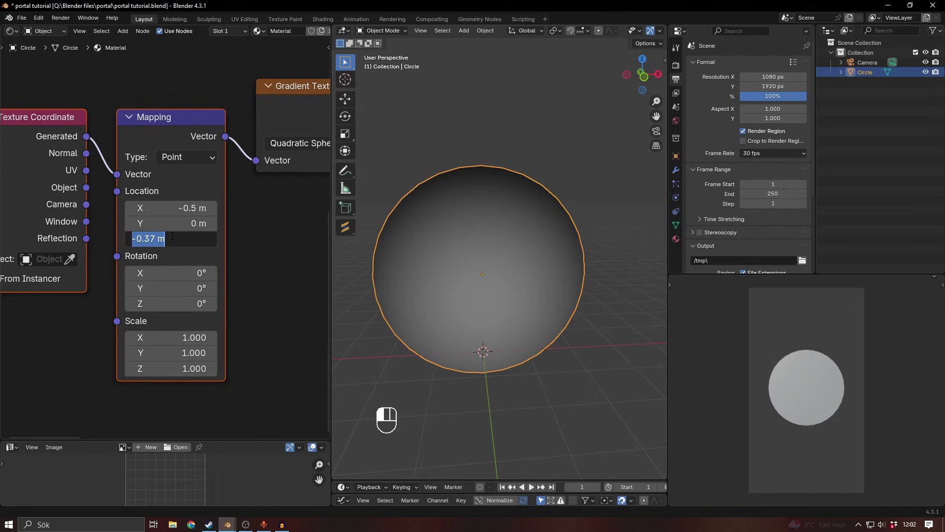
type("-0.5")
key("Return")
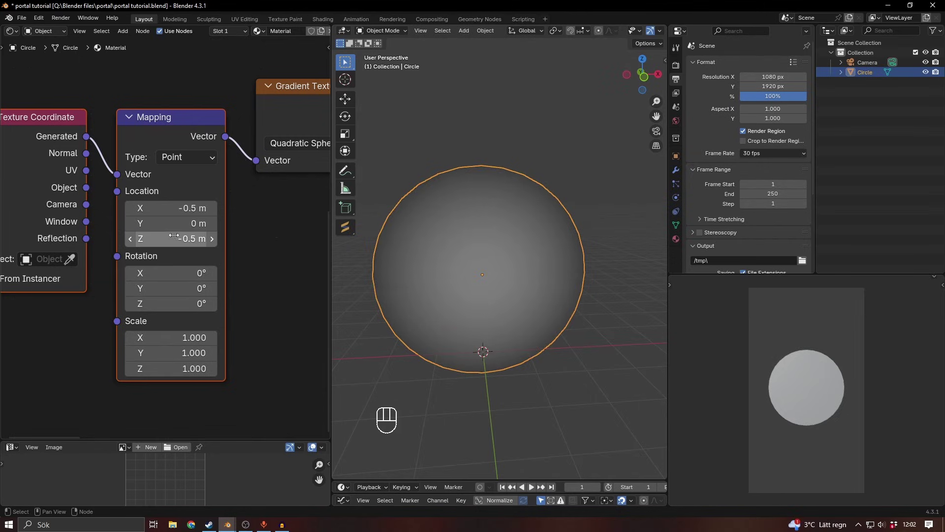
middle_click_drag(571, 323, 547, 290)
Step: Insert a Color Ramp after the Gradient Texture and move its black stop to position 0.086
scroll(302, 254, "down", 4)
key("shift+a")
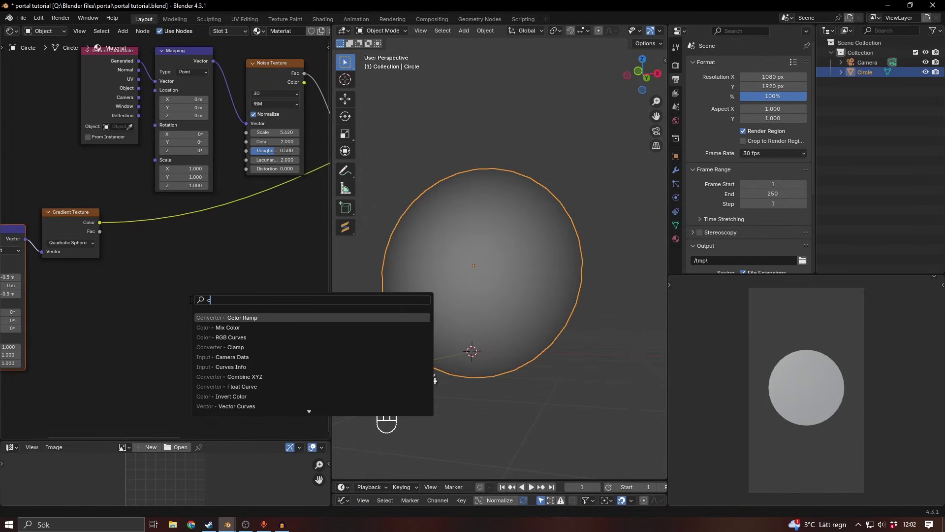
type("col")
left_click(242, 327)
left_click(234, 273)
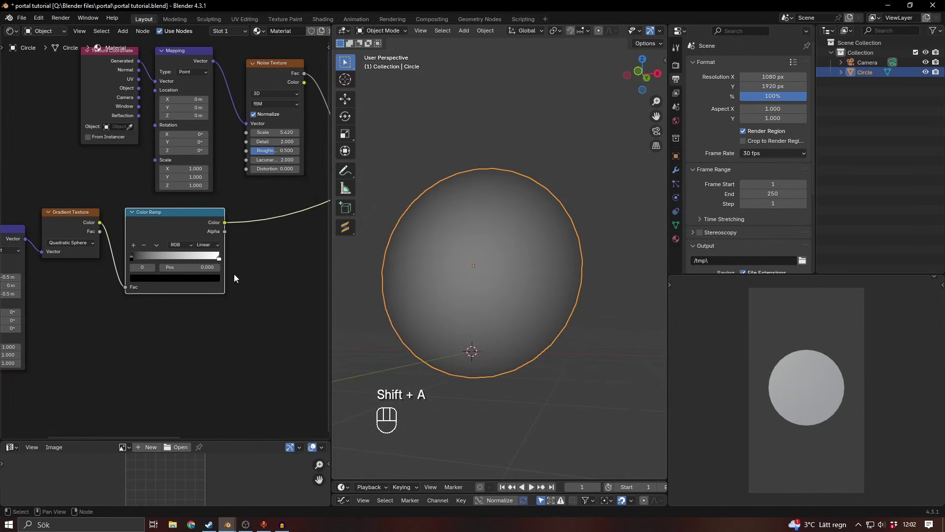
scroll(167, 258, "up", 2)
left_click_drag(129, 262, 134, 268)
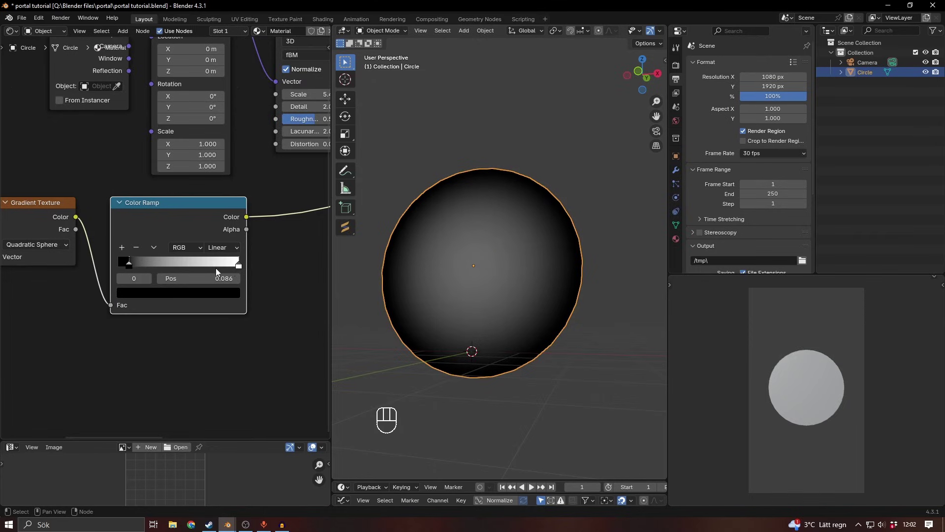
Step: Move the white stop of the gradient's Color Ramp to position 0.655
left_click_drag(239, 265, 192, 275)
scroll(258, 276, "down", 4)
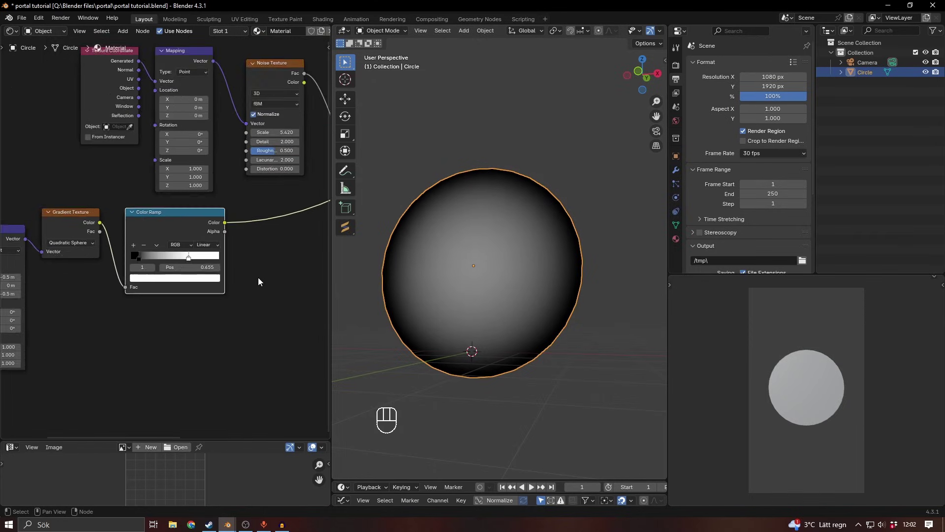
scroll(200, 296, "up", 1)
middle_click_drag(248, 285, 296, 297)
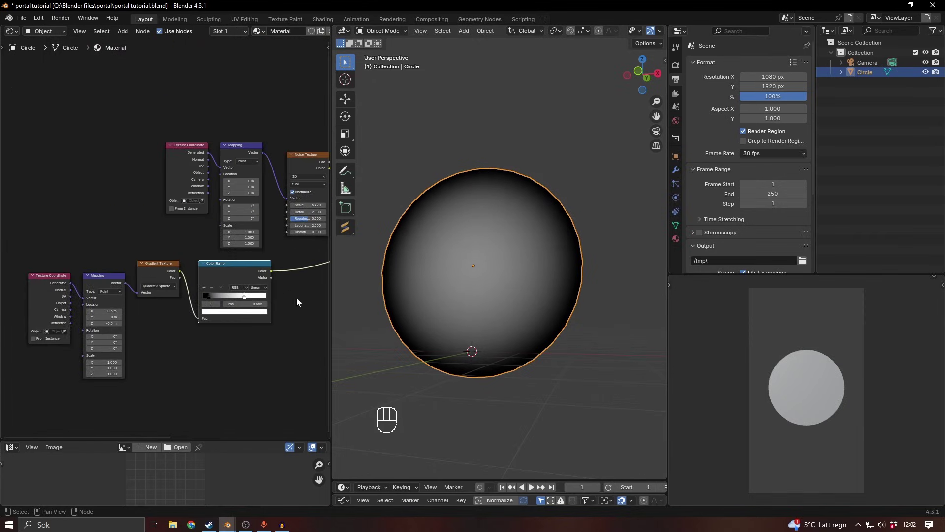
Step: Move the whole gradient node chain further away from the noise nodes to free up space
left_click_drag(272, 260, 14, 317)
key("g")
left_click(174, 331)
scroll(237, 291, "up", 4)
middle_click_drag(237, 290, 209, 319)
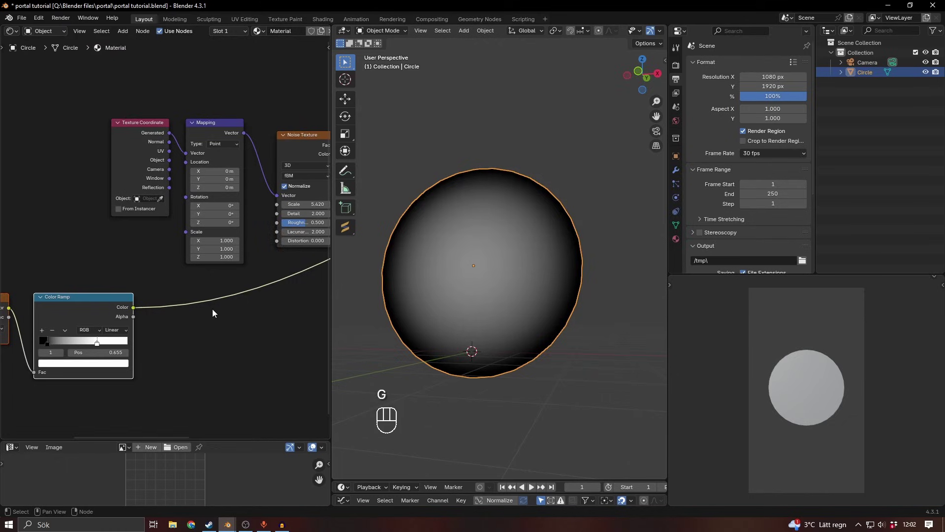
Step: Cut the gradient Color Ramp's preview link and connect its Color output to the noise Mapping node's Rotation
right_click_drag(214, 286, 185, 379, "ctrl")
middle_click_drag(189, 307, 250, 303)
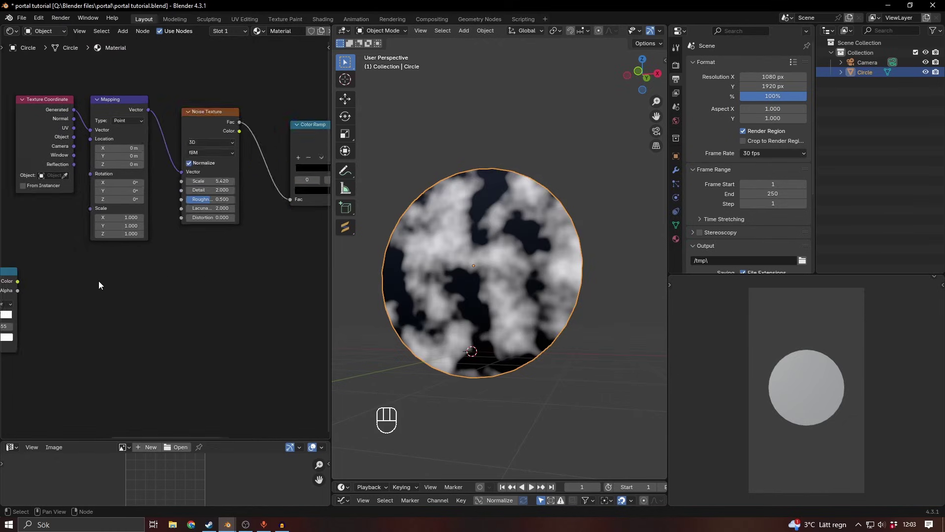
scroll(156, 285, "up", 3)
middle_click_drag(99, 281, 174, 295)
left_click_drag(108, 317, 182, 248)
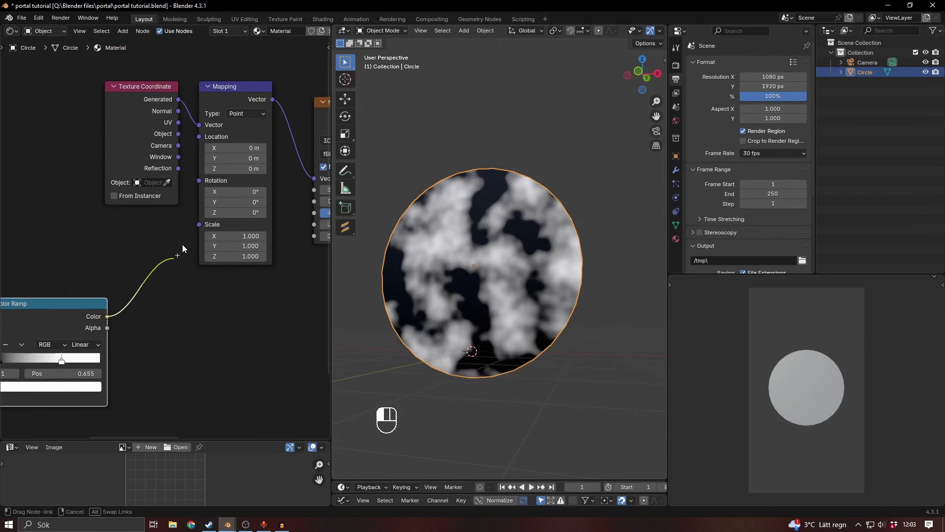
left_click_drag(204, 179, 199, 181)
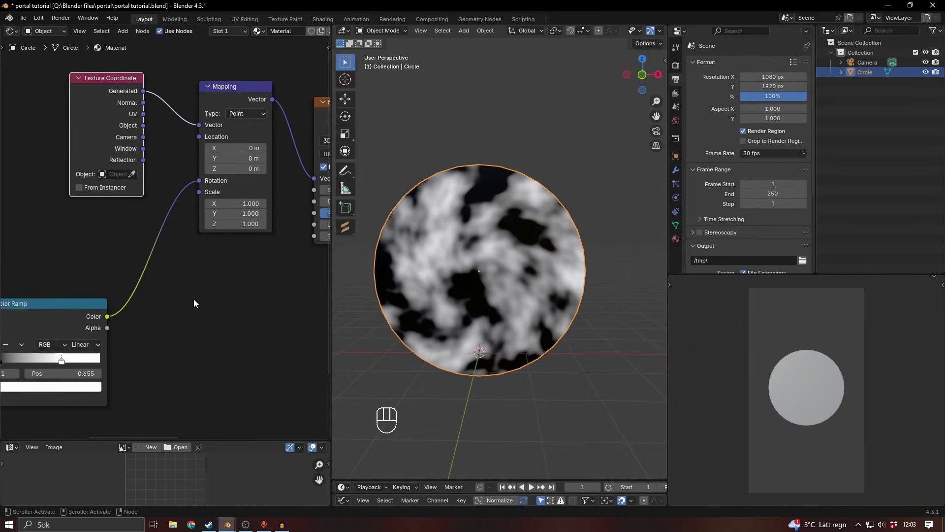
Step: Insert a Math node set to Multiply between the gradient Color Ramp and the noise Mapping's Rotation
middle_click_drag(189, 309, 212, 277)
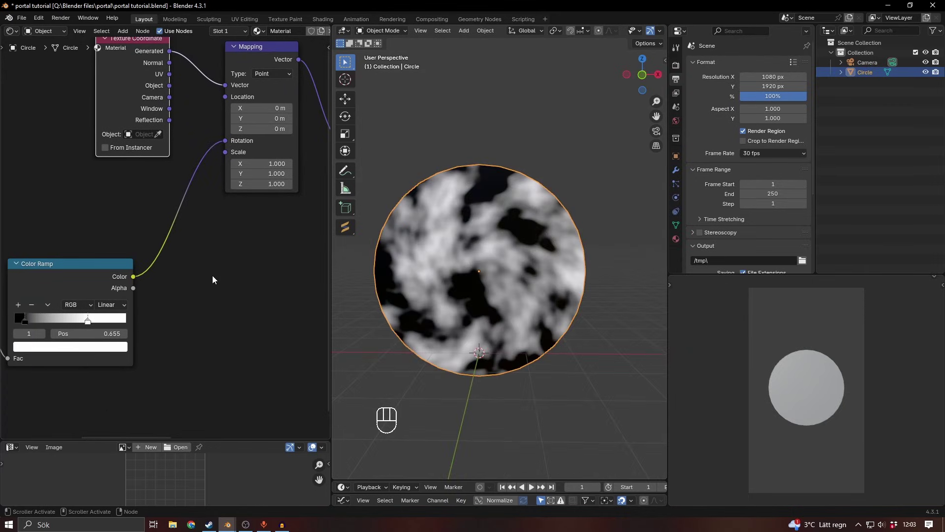
key("shift+a")
type("math")
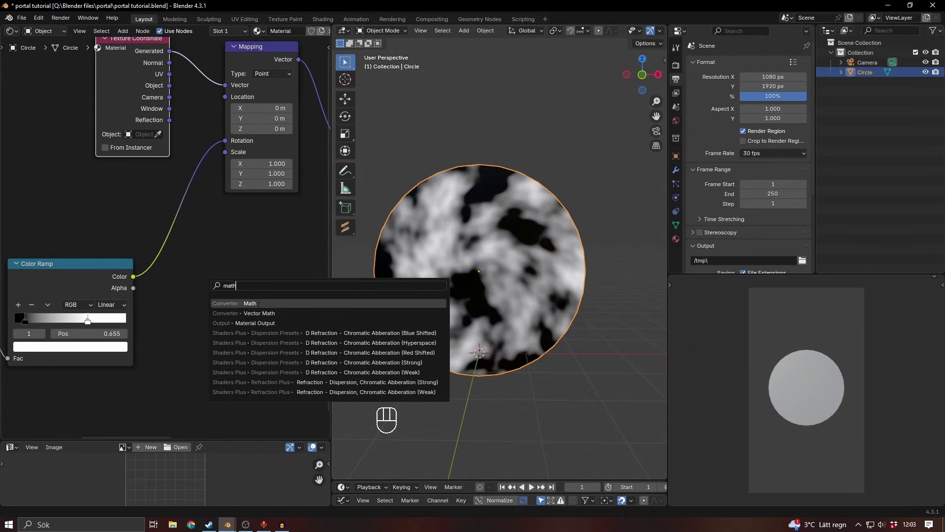
left_click(254, 302)
left_click(162, 221)
left_click(206, 252)
left_click(197, 304)
Step: Try a multiplier of 24 in the Math node and reset it to 0
middle_click_drag(232, 323, 207, 327)
scroll(223, 316, "up", 1)
left_click_drag(180, 293, 236, 277, "shift")
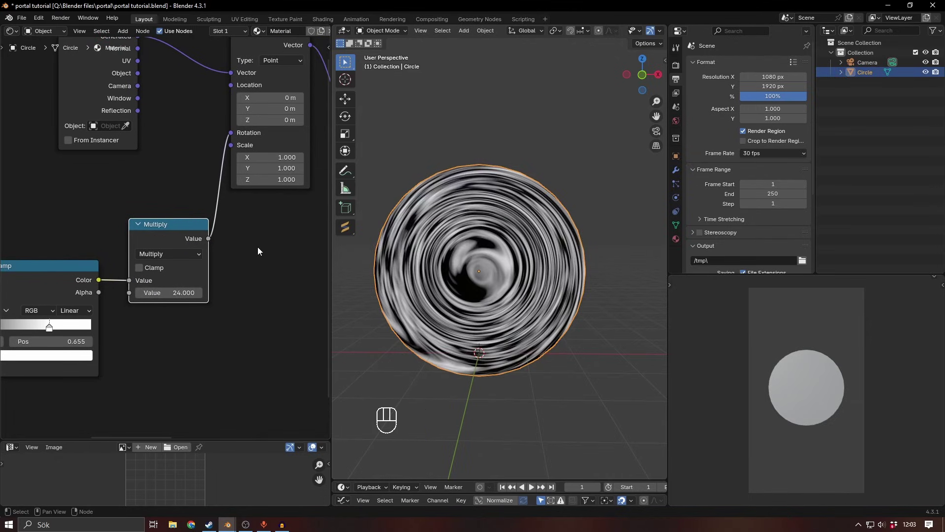
middle_click_drag(258, 251, 237, 263)
left_click(162, 298)
type("0")
key("Return")
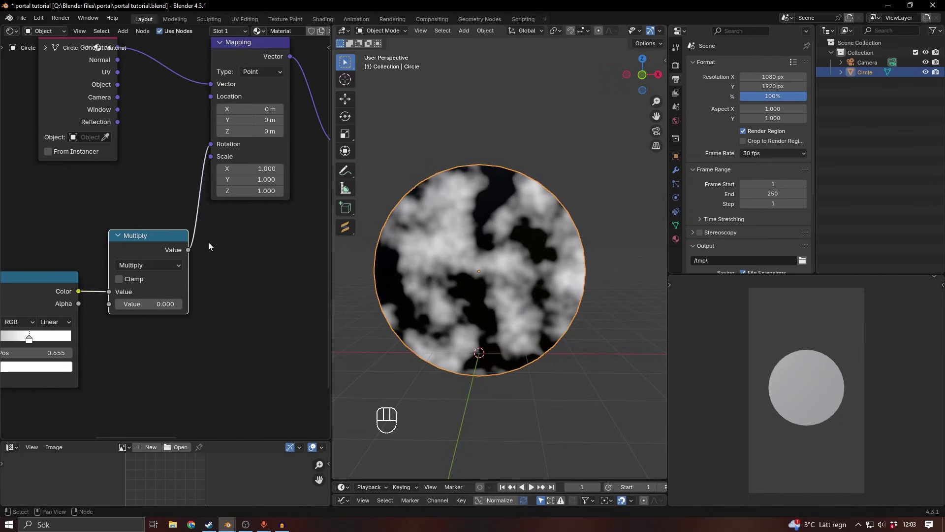
Step: Cut the Math node's link to the Mapping's Rotation and delete the Math node
right_click_drag(209, 246, 185, 222, "ctrl")
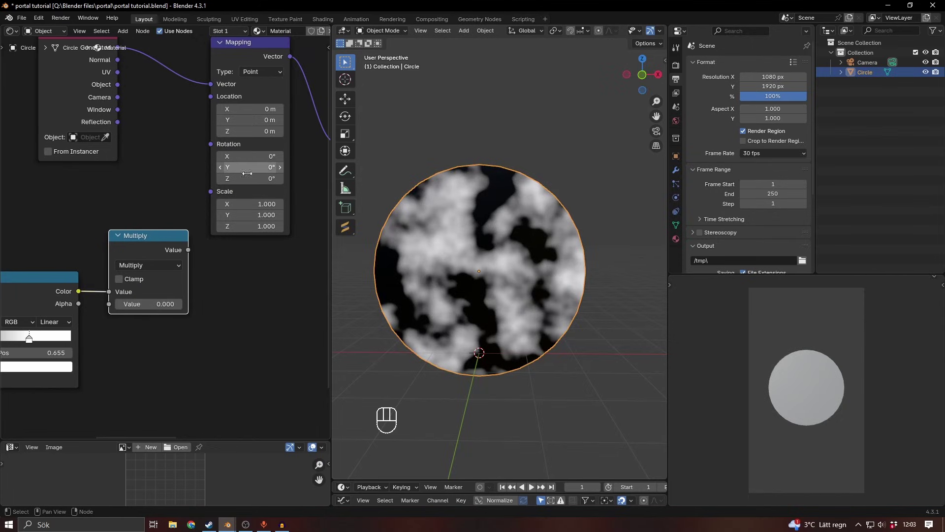
scroll(247, 177, "down", 4)
middle_click_drag(232, 285, 282, 292, "shift")
scroll(252, 292, "up", 2)
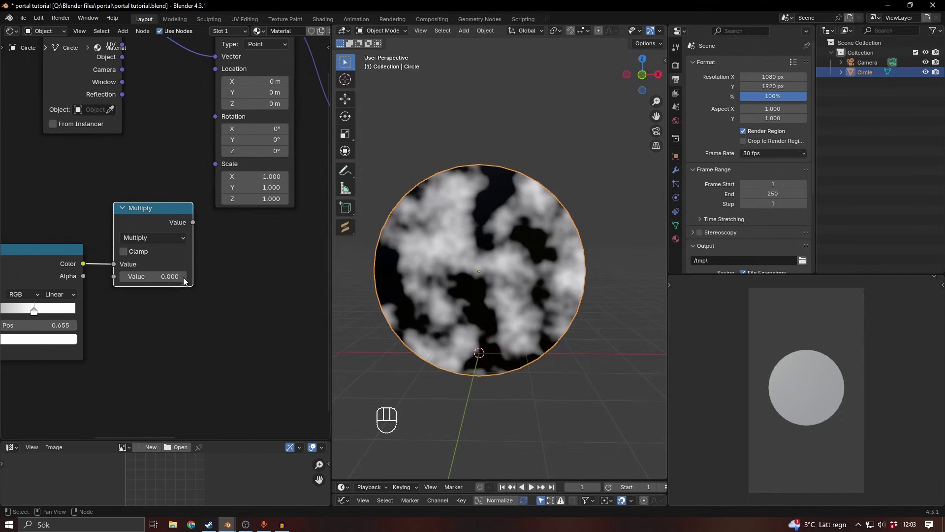
key("Delete")
Step: Add a Vector Math node and connect the gradient Color Ramp's Color output to its first Vector input
key("shift+a")
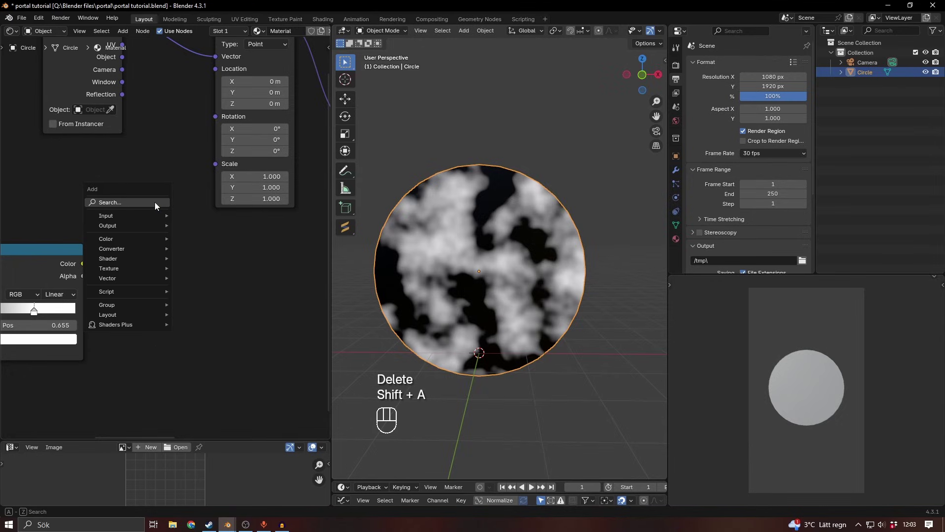
type("m")
key("BackSpace")
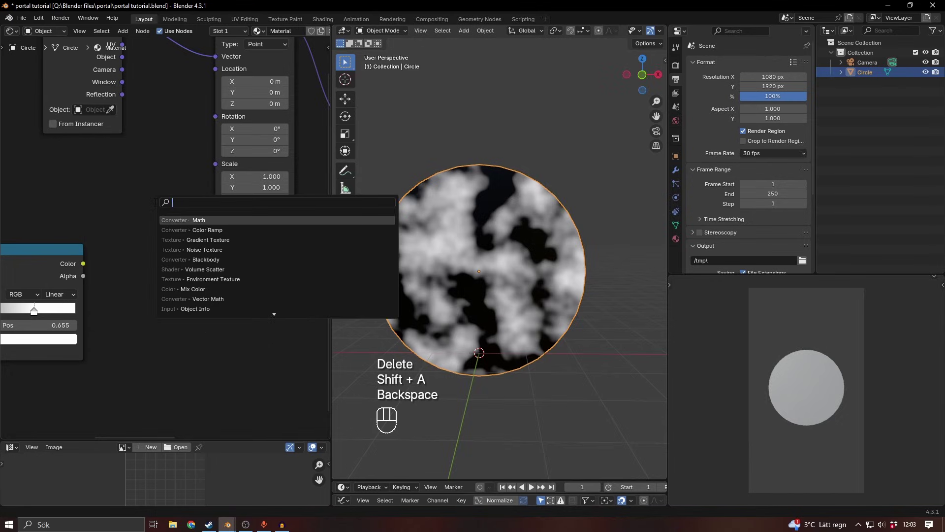
type("vec")
left_click(192, 222)
scroll(117, 279, "up", 2)
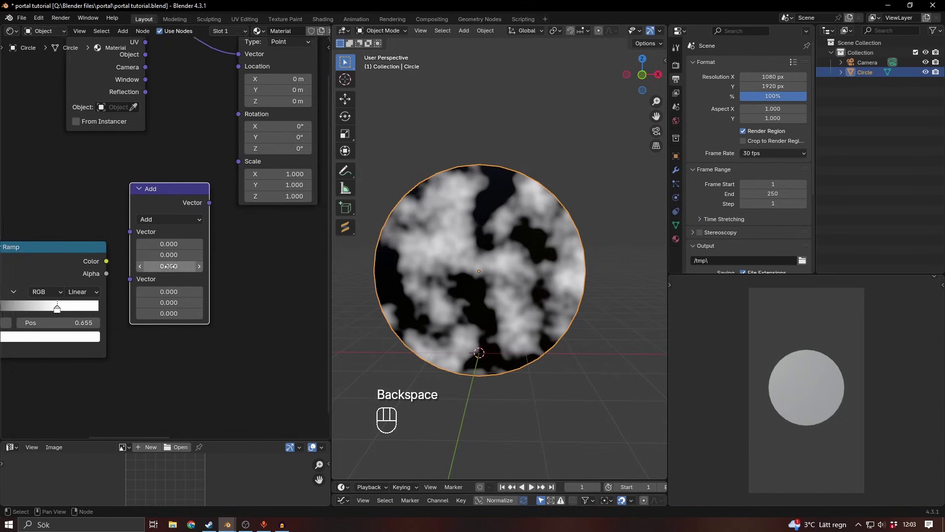
left_click(116, 280)
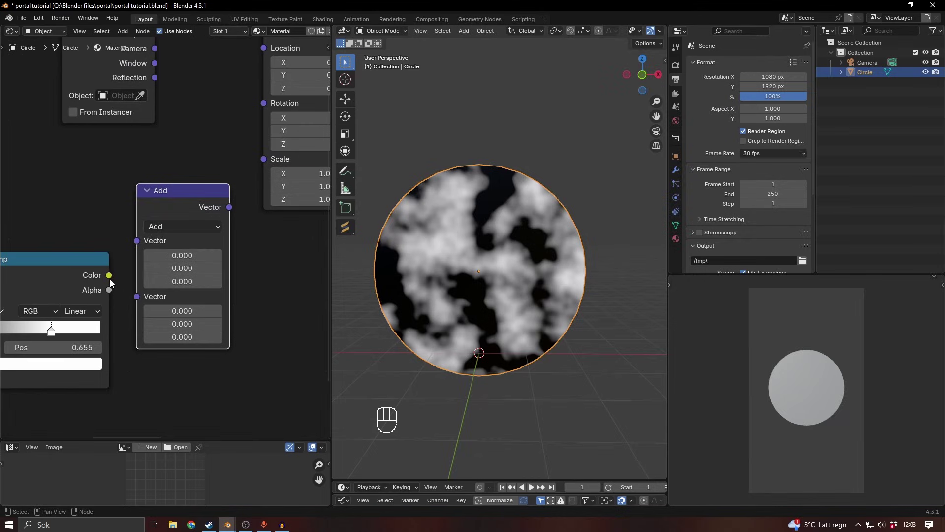
middle_click_drag(110, 277, 147, 276)
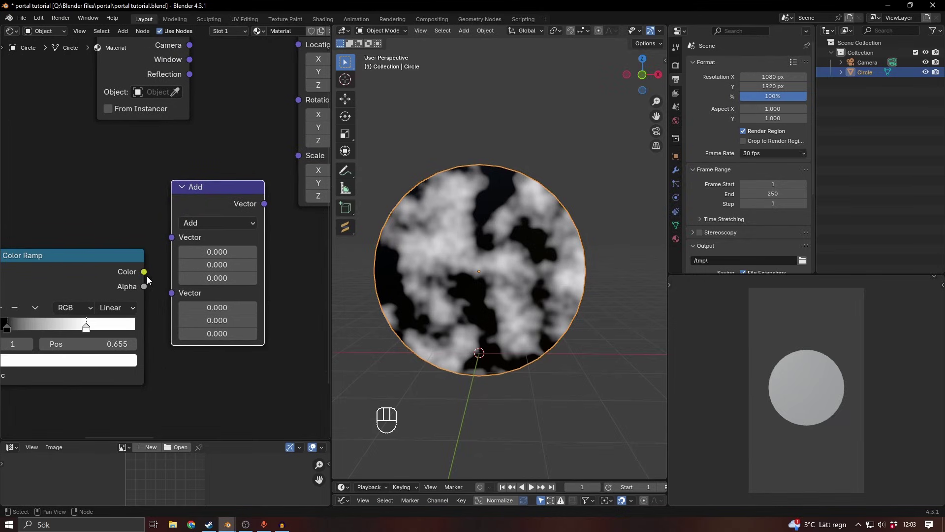
left_click_drag(144, 275, 216, 236)
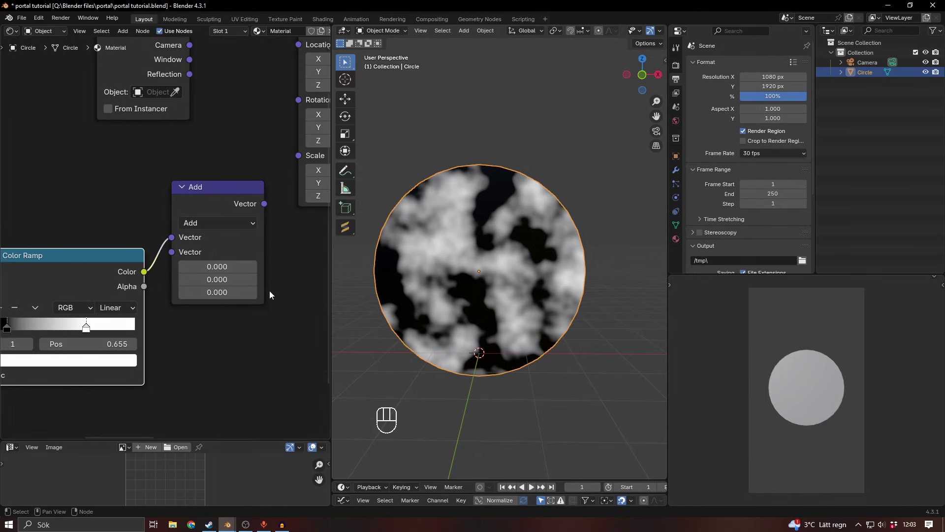
Step: Set the Vector Math node to Multiply and link its Vector output to the noise Mapping's Rotation
middle_click_drag(252, 286, 143, 304)
left_click(123, 243)
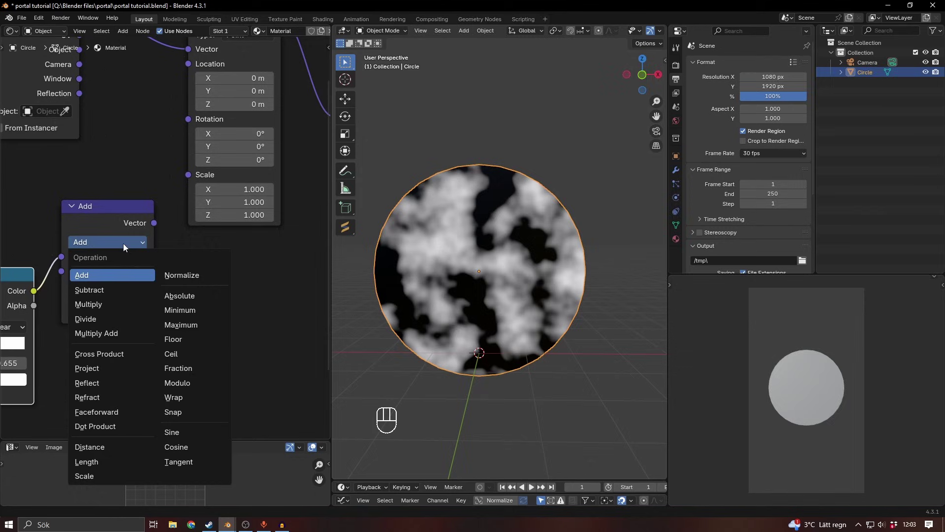
left_click(102, 308)
middle_click_drag(108, 266, 127, 311)
left_click_drag(173, 267, 210, 165)
Step: Try a Y multiplier of 7.8 in the Vector Math node and undo it
middle_click_drag(224, 324, 256, 284)
left_click_drag(153, 306, 188, 306)
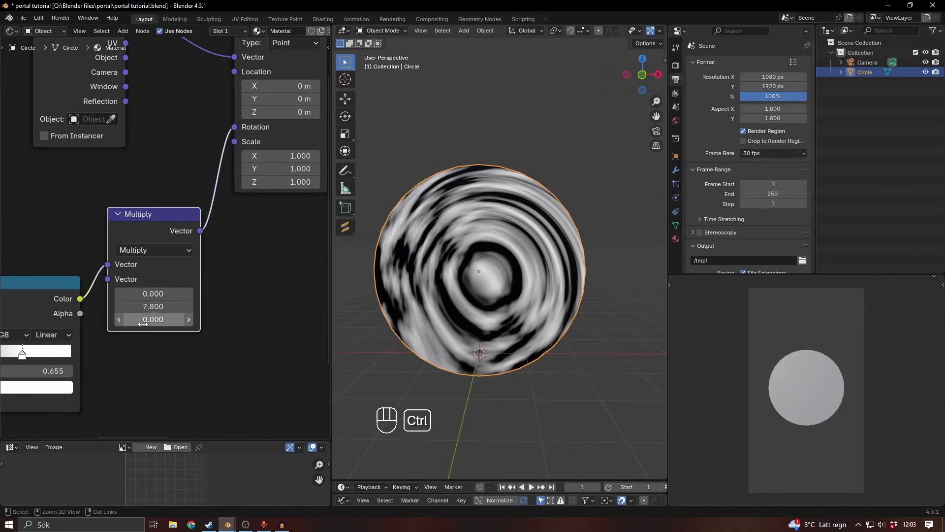
key("ctrl+z")
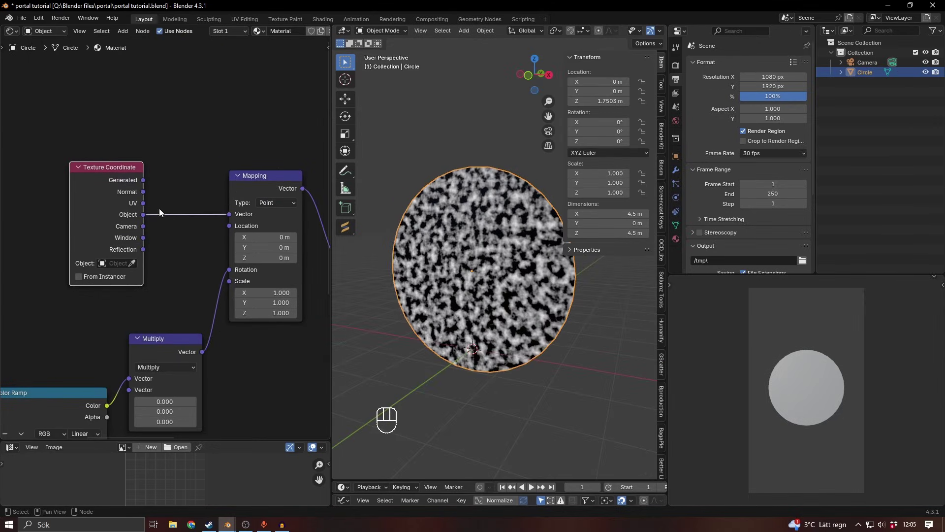
Step: Try Generated coordinates on the noise Mapping with a changed Y multiplier, and undo back to Object coordinates
middle_click_drag(248, 239, 113, 216)
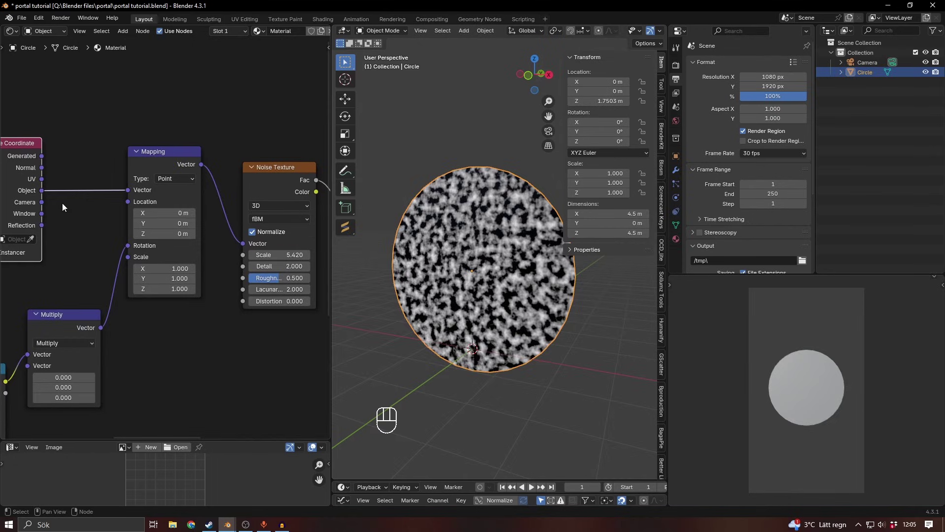
left_click_drag(41, 156, 128, 190)
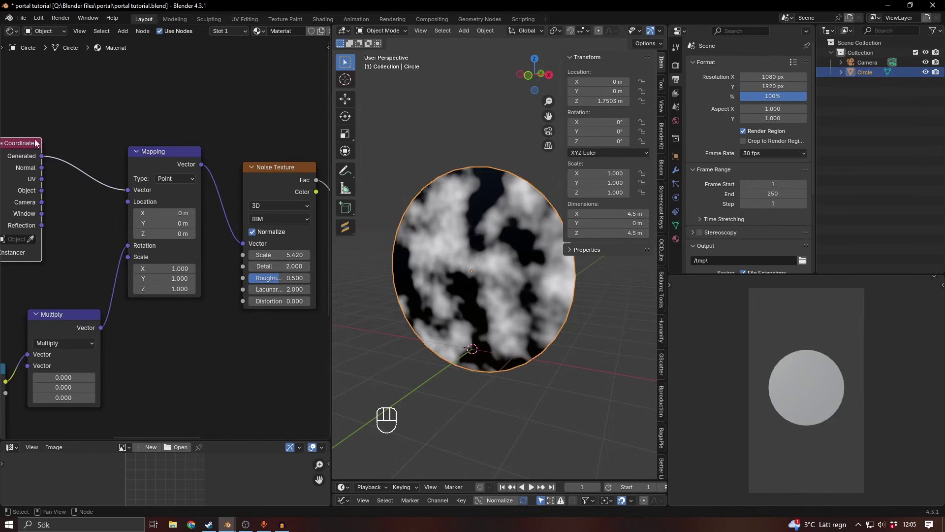
middle_click_drag(121, 302, 171, 260)
left_click_drag(109, 347, 147, 347)
key("ctrl+z")
key("ctrl+z")
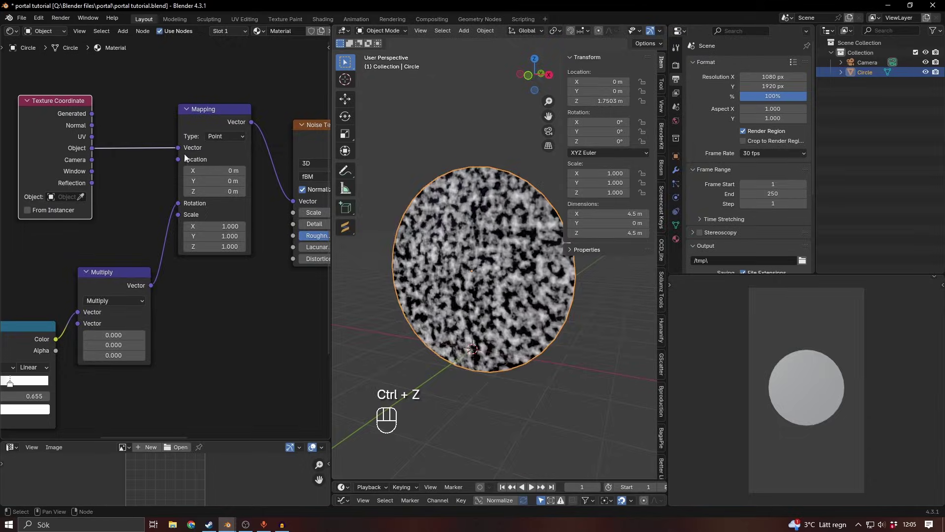
Step: Test the swirl with a Y multiplier of 2.2 in the Multiply node and reset it to 0
mouse_move(120, 344)
left_mouse_down()
mouse_move(165, 345)
mouse_move(116, 344)
mouse_move(129, 345)
left_mouse_up()
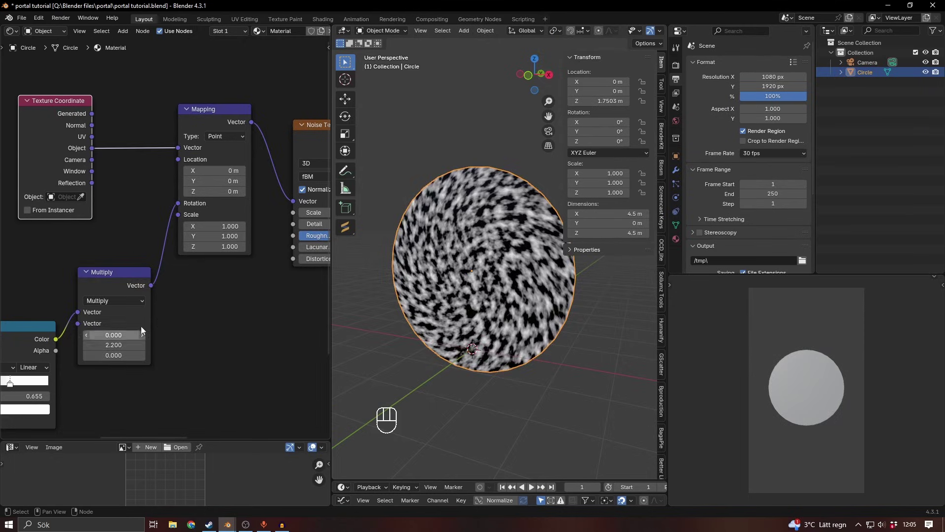
middle_click_drag(169, 315, 26, 175)
scroll(217, 176, "down", 4)
middle_click_drag(323, 184, 187, 270)
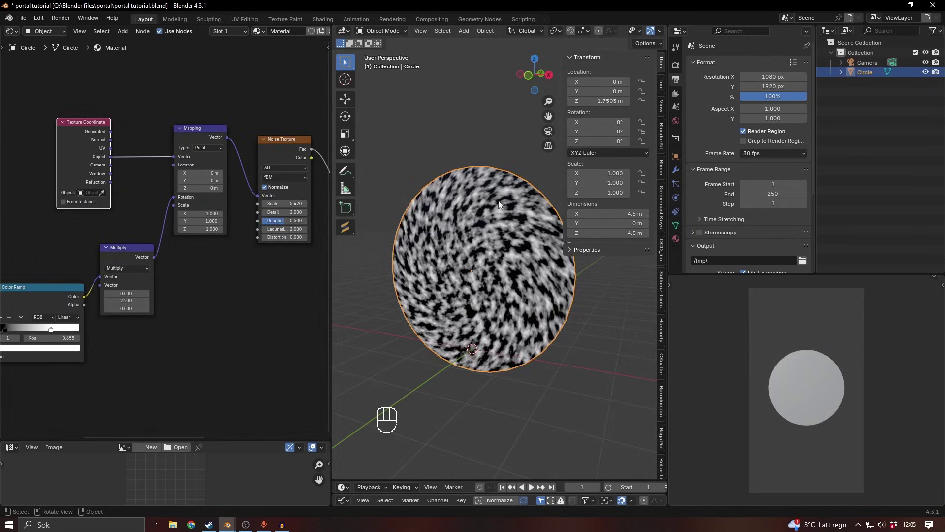
scroll(210, 308, "up", 3)
mouse_move(125, 305)
left_mouse_down()
mouse_move(178, 306)
mouse_move(115, 305)
left_mouse_up()
left_click(141, 303)
type("0")
key("Return")
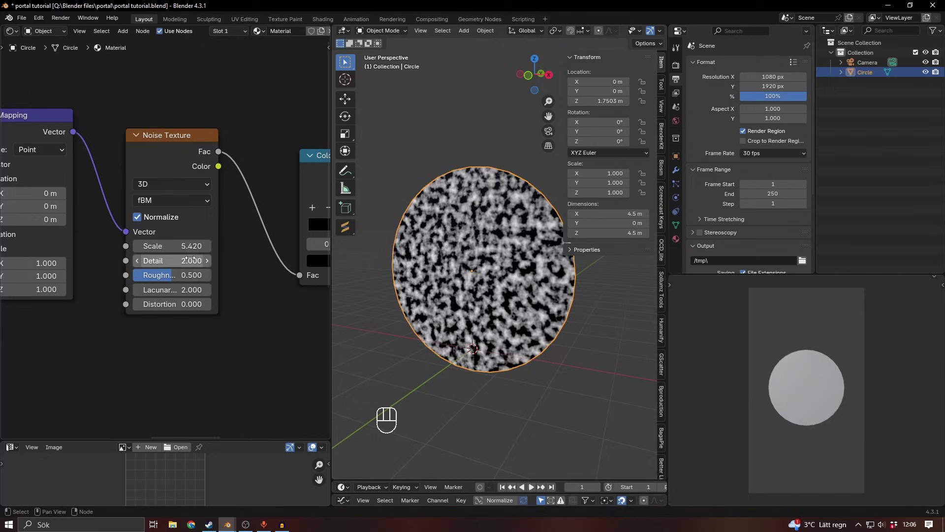
Step: Reduce the Noise Texture's Scale to about 1.52 and set the Multiply node's Y value to 10.6
left_click_drag(179, 246, 67, 246, "shift")
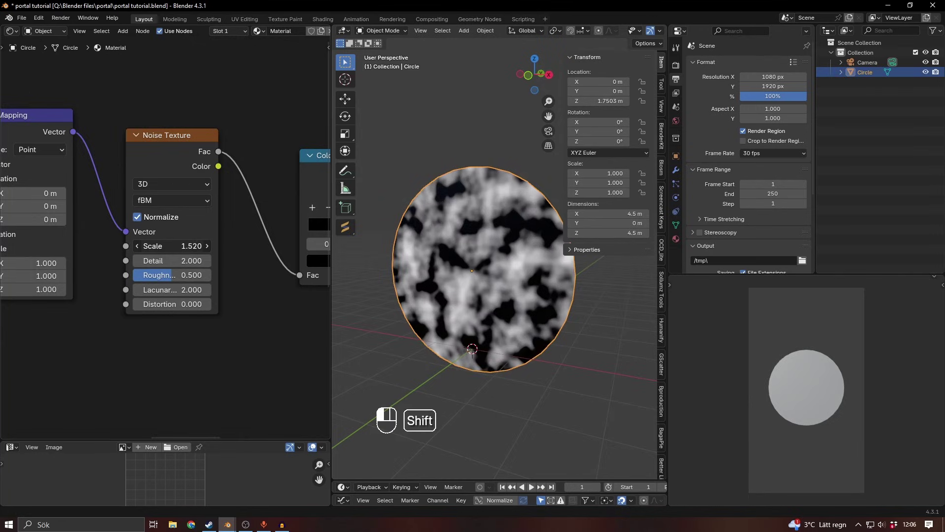
middle_click_drag(98, 357, 229, 303)
middle_click_drag(59, 358, 181, 305)
mouse_move(180, 305)
left_mouse_down()
mouse_move(231, 305)
mouse_move(197, 305)
left_mouse_up()
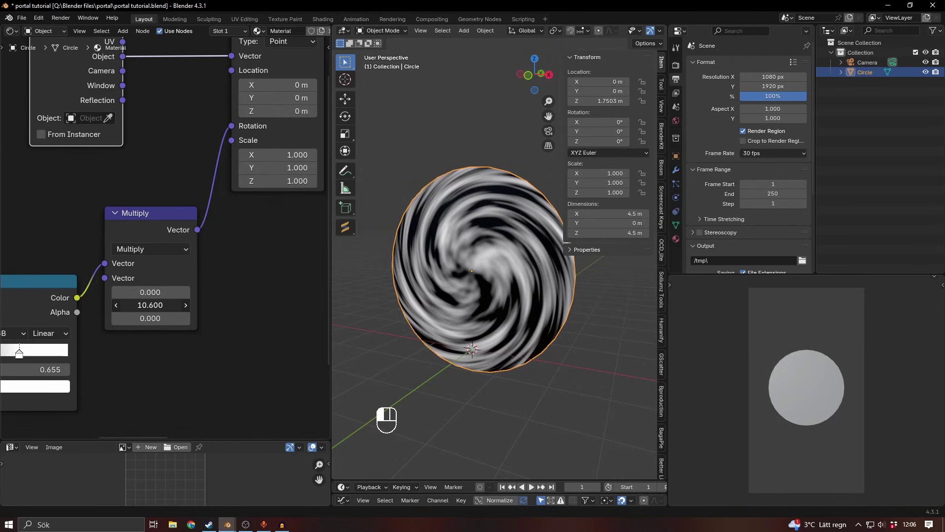
Step: Move the gradient nodes together with the Multiply node away from the noise nodes to make room between them
scroll(218, 276, "down", 9)
left_click_drag(218, 276, 30, 261)
key("g")
left_click(113, 301)
middle_click_drag(113, 300, 158, 295)
scroll(158, 296, "down", 2)
scroll(158, 295, "up", 2)
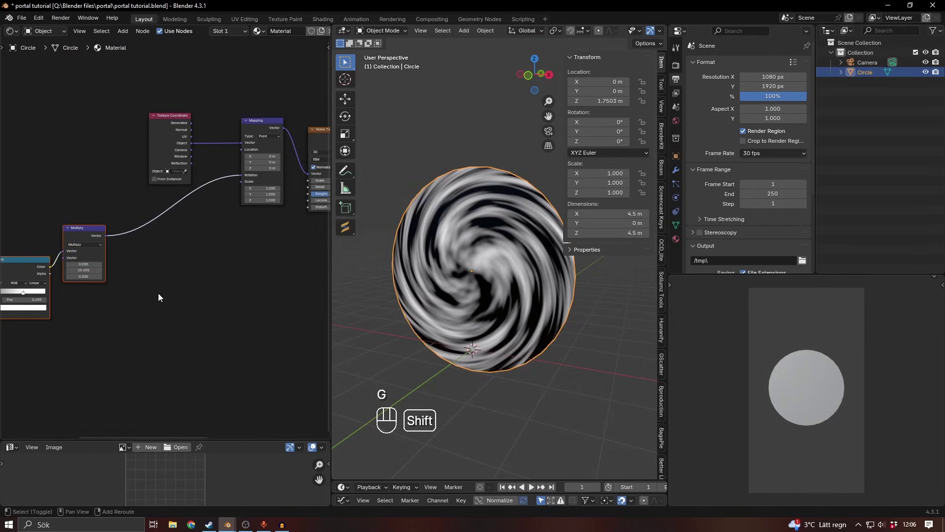
Step: Duplicate the Multiply node onto its link to the Mapping's Rotation and set the copy's operation to Add
left_click(158, 293)
scroll(167, 300, "up", 3)
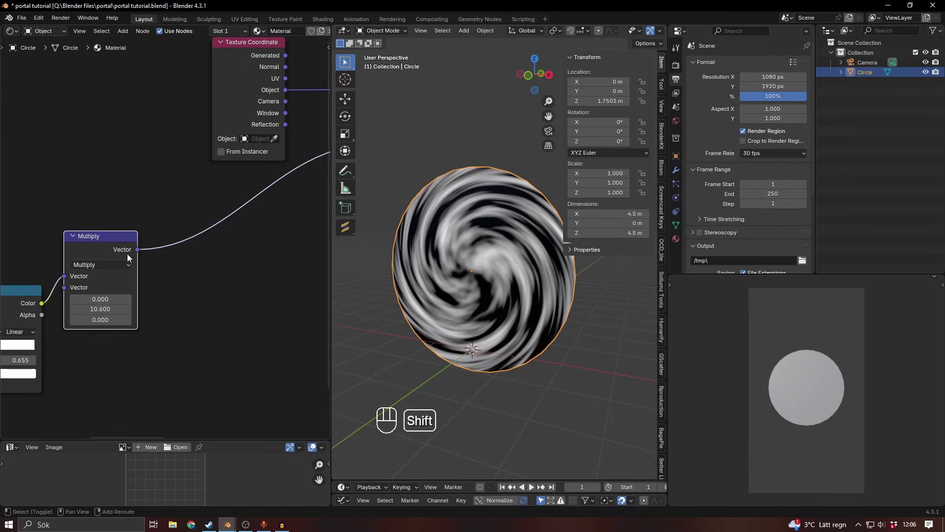
key("shift+d")
left_click(211, 235)
middle_click_drag(258, 304, 228, 302)
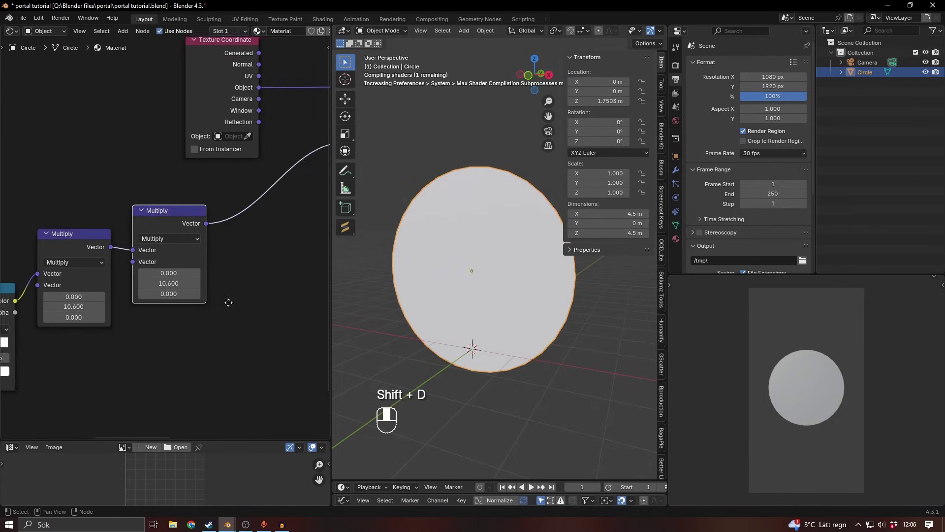
left_click(164, 240)
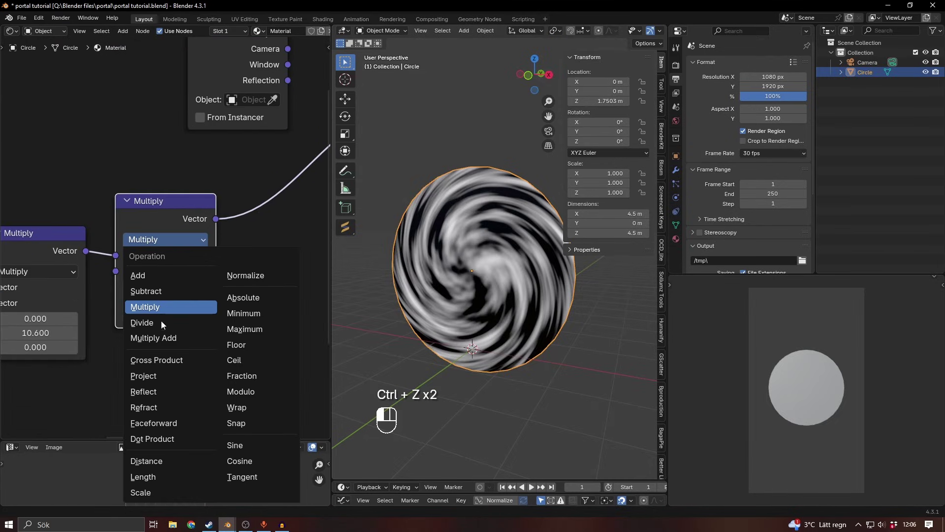
left_click(139, 275)
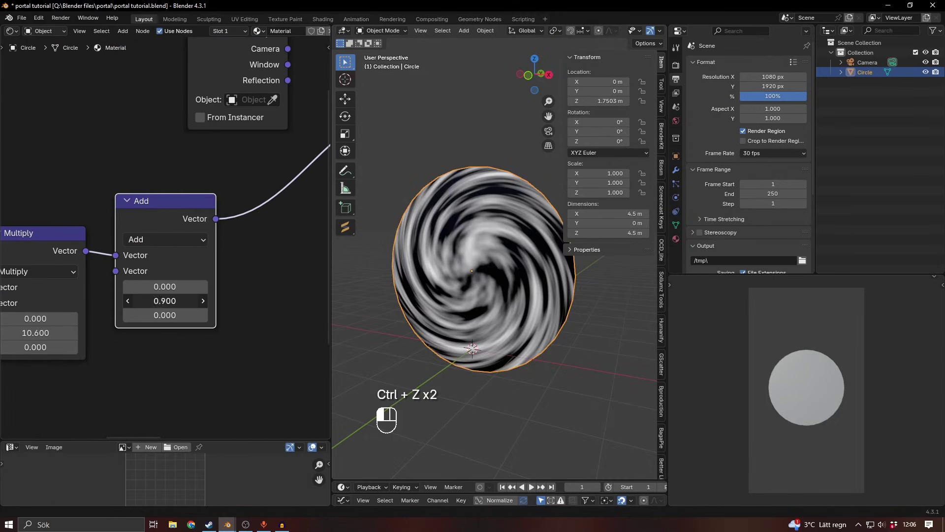
Step: Set the Add node's Y value to 13.11 and the Multiply node's Y value to 10
left_click_drag(165, 301, 268, 301)
middle_click_drag(118, 347, 164, 332)
left_click_drag(81, 318, 59, 312, "shift")
key("ctrl+z")
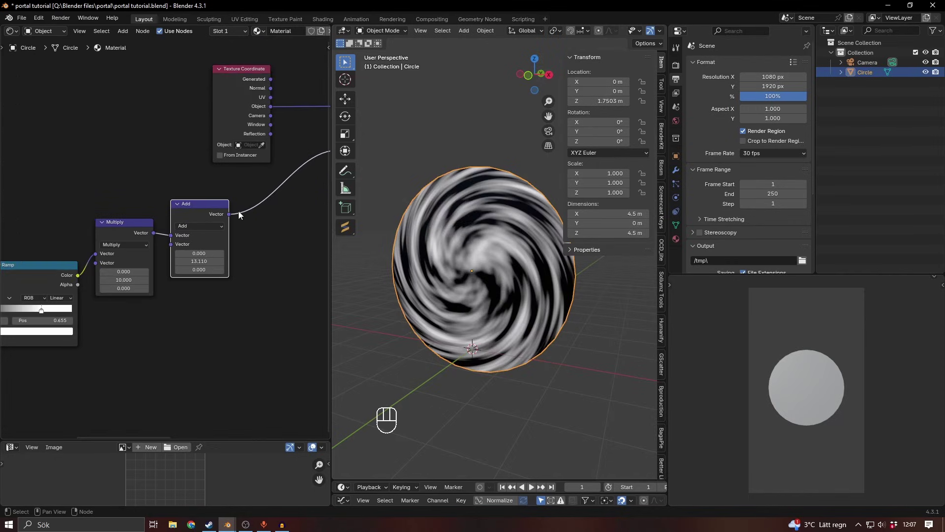
Step: Try a Scale of 1.71 on the Noise Texture and undo it
middle_click_drag(291, 214, 147, 284)
middle_click_drag(310, 268, 129, 303)
scroll(129, 303, "up", 3)
left_click(138, 167)
middle_click_drag(167, 276, 208, 280)
scroll(208, 281, "up", 2)
left_click_drag(158, 259, 177, 259, "shift")
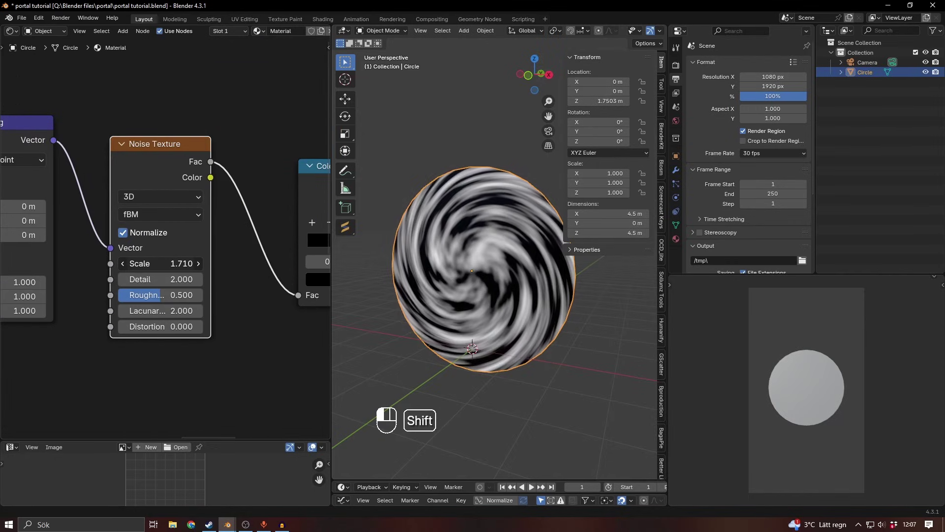
key("ctrl+z")
Step: Switch the Noise Texture to 4D and set its W value to 0.98
scroll(165, 237, "up", 1)
left_click(150, 196)
left_click(142, 276)
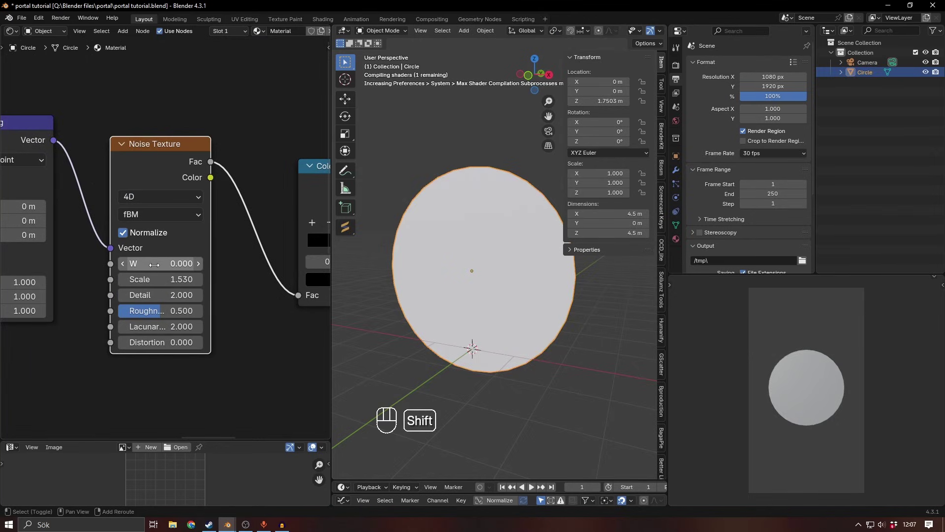
left_click_drag(161, 263, 226, 264, "shift")
Step: Set the Y value of the Add node feeding the Mapping's Rotation to 13.93
scroll(127, 389, "down", 1)
middle_click_drag(127, 389, 329, 353)
middle_click_drag(35, 360, 187, 337)
scroll(187, 338, "down", 1)
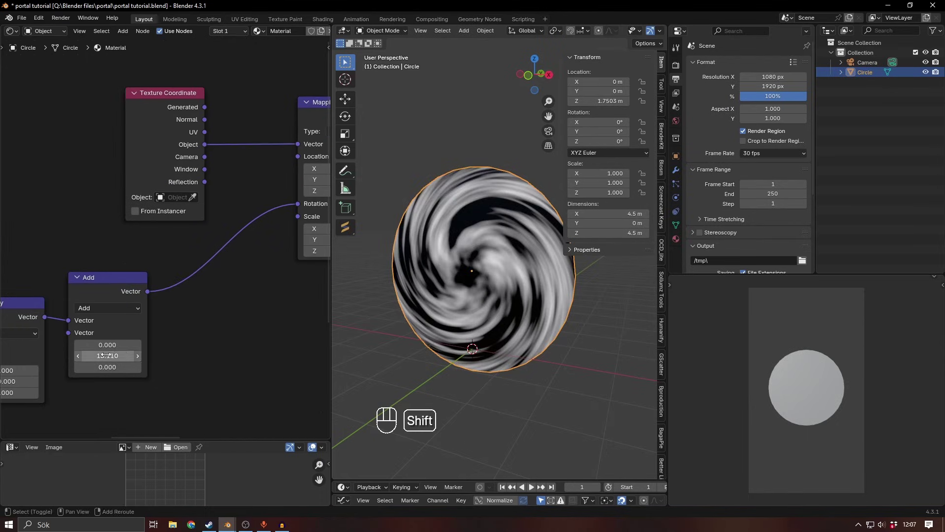
left_click_drag(106, 355, 138, 355, "shift")
scroll(280, 320, "down", 1)
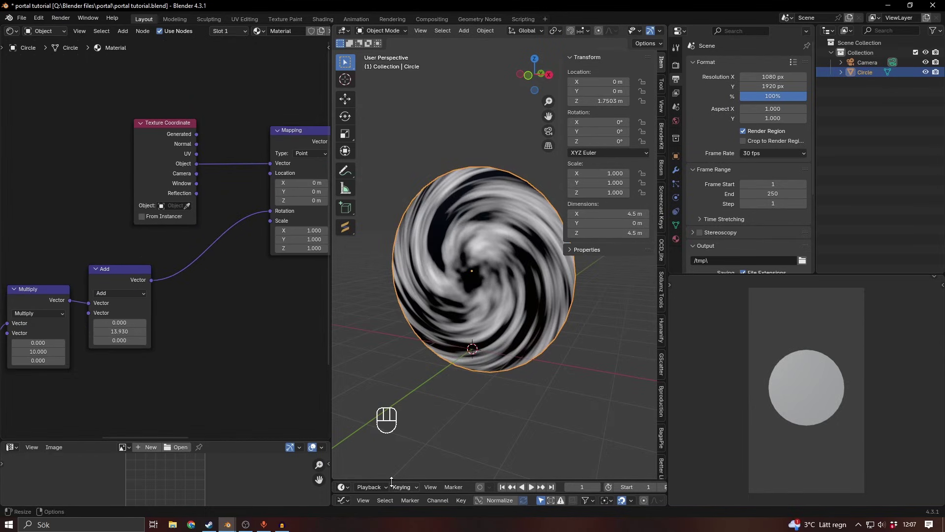
Step: Enlarge the timeline area beneath the 3D viewport
left_click_drag(390, 479, 387, 377)
middle_click_drag(79, 320, 133, 306)
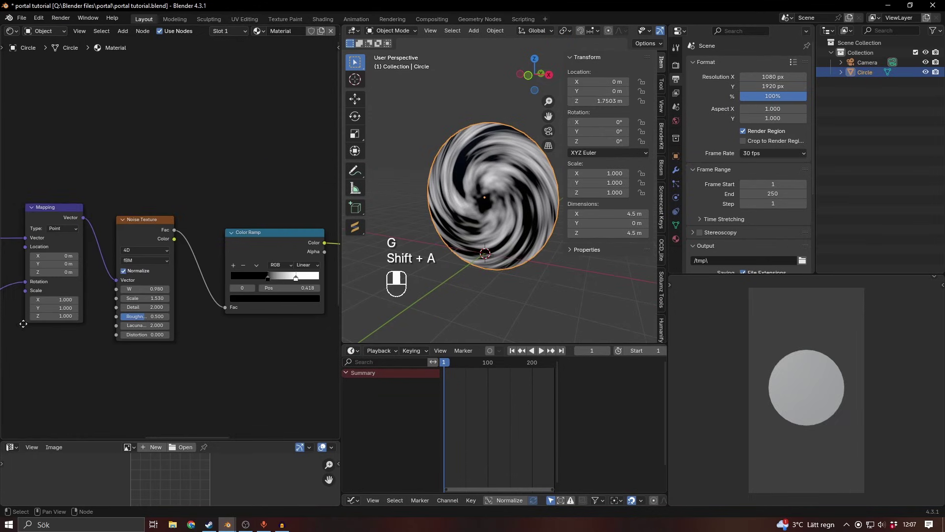
scroll(187, 329, "down", 4)
scroll(188, 329, "down", 6)
scroll(232, 295, "up", 8)
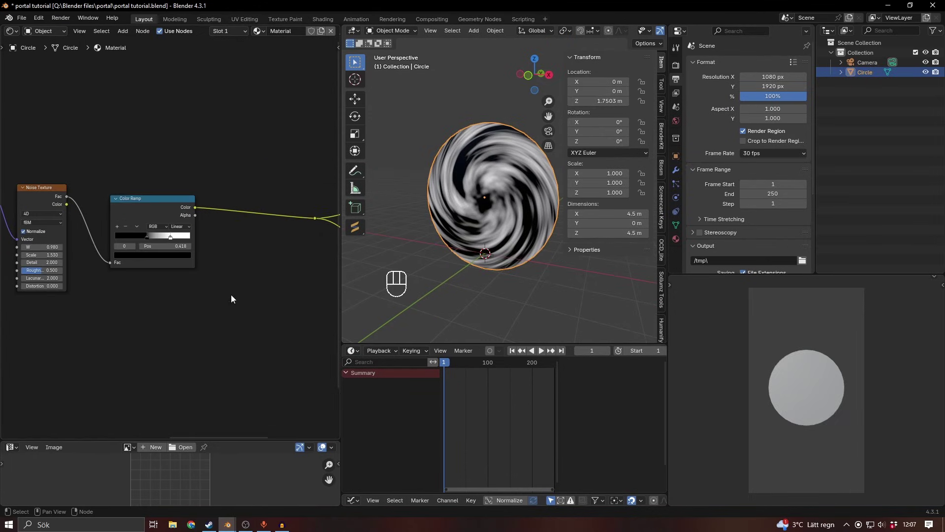
Step: Insert a second Color Ramp on the link after the Noise Texture's existing Color Ramp
key("shift+a")
type("col")
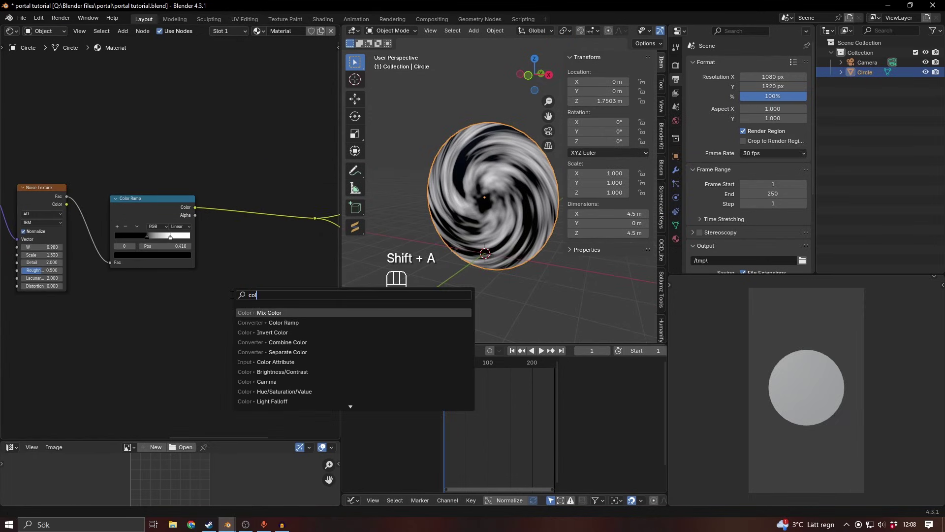
key("Down")
key("Return")
left_click(221, 205)
Step: Set the new Color Ramp's black stop to position 0.241 and its white stop to 0.818
scroll(184, 305, "up", 2)
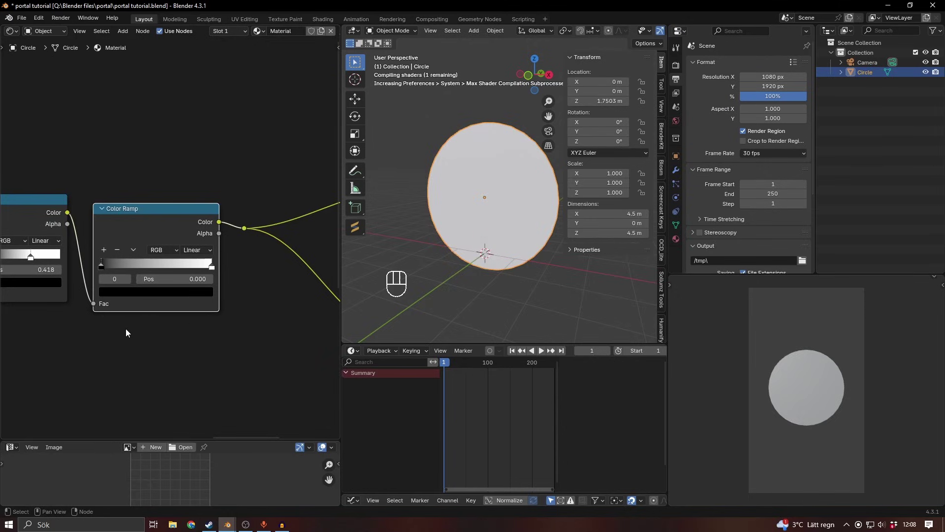
scroll(205, 330, "up", 2)
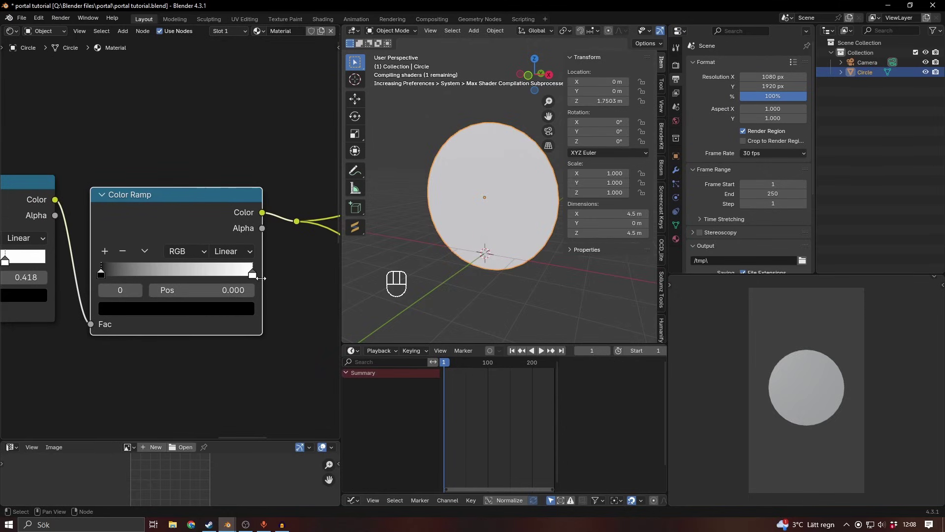
left_click_drag(101, 278, 106, 278)
left_click_drag(105, 275, 142, 276)
left_click_drag(257, 275, 230, 276)
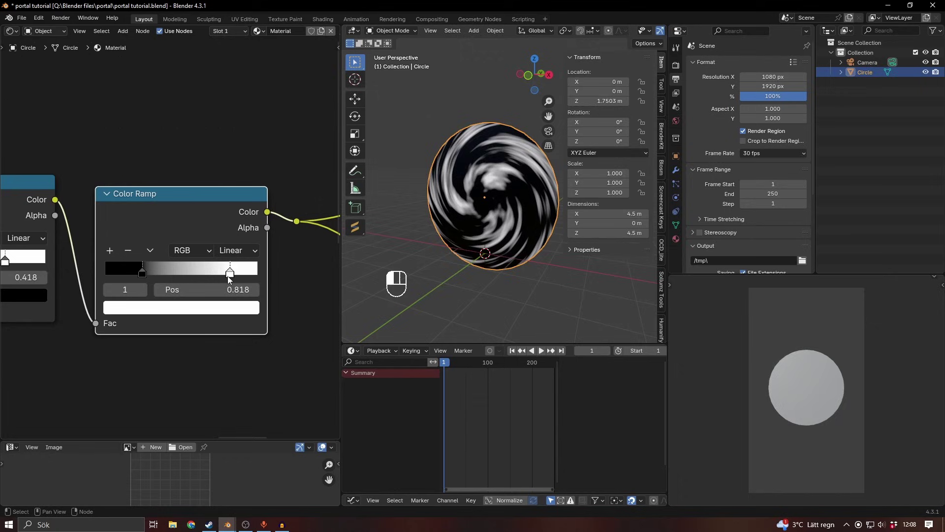
Step: Try light cyan #72E9FF on the new Color Ramp's white stop and return its RGB values to 1
left_click(216, 307)
mouse_move(170, 132)
left_mouse_down()
mouse_move(185, 107)
mouse_move(170, 88)
left_mouse_up()
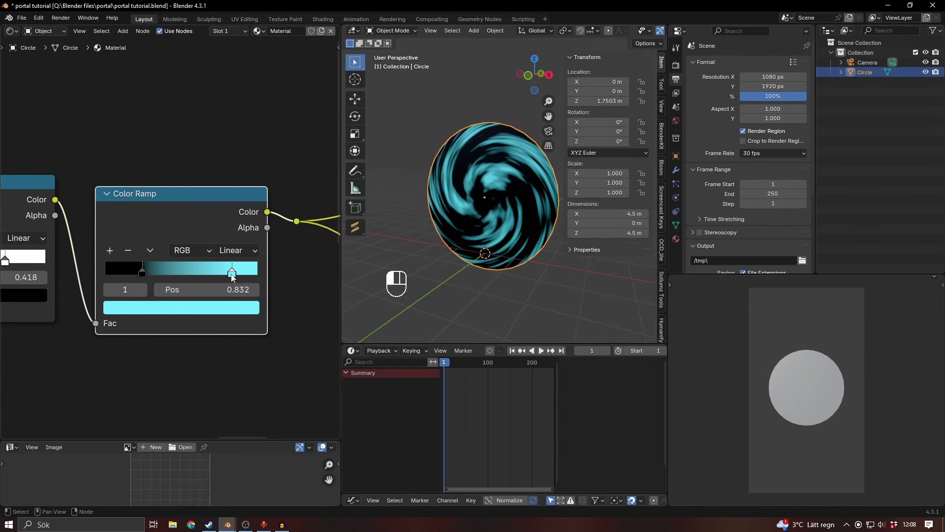
left_click(215, 309)
left_click(144, 201)
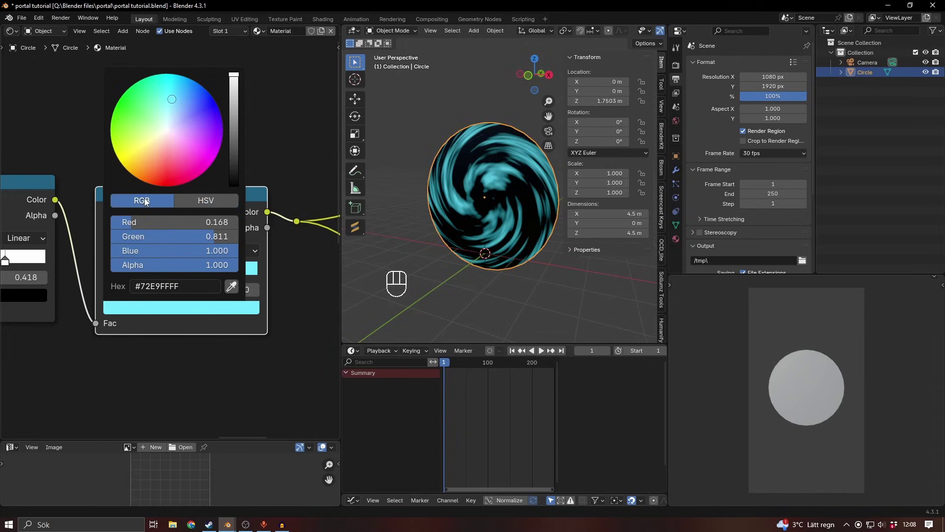
left_click_drag(217, 222, 216, 265)
type("1")
key("Return")
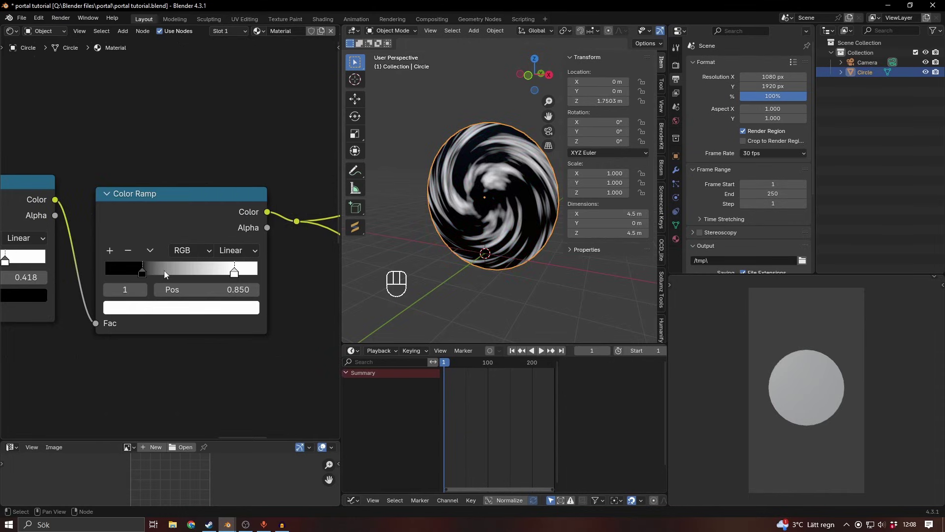
Step: Add a middle stop to the new Color Ramp and color it light blue, #69ADDD
left_click(111, 253)
left_click(196, 307)
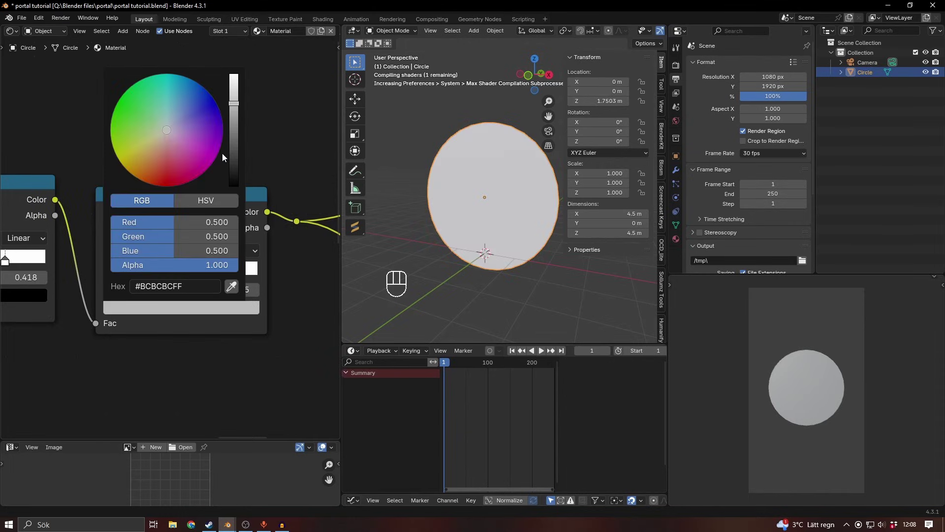
mouse_move(170, 129)
left_mouse_down()
mouse_move(186, 93)
mouse_move(234, 89)
left_mouse_up()
mouse_move(186, 93)
left_mouse_down()
mouse_move(175, 91)
mouse_move(179, 101)
left_mouse_up()
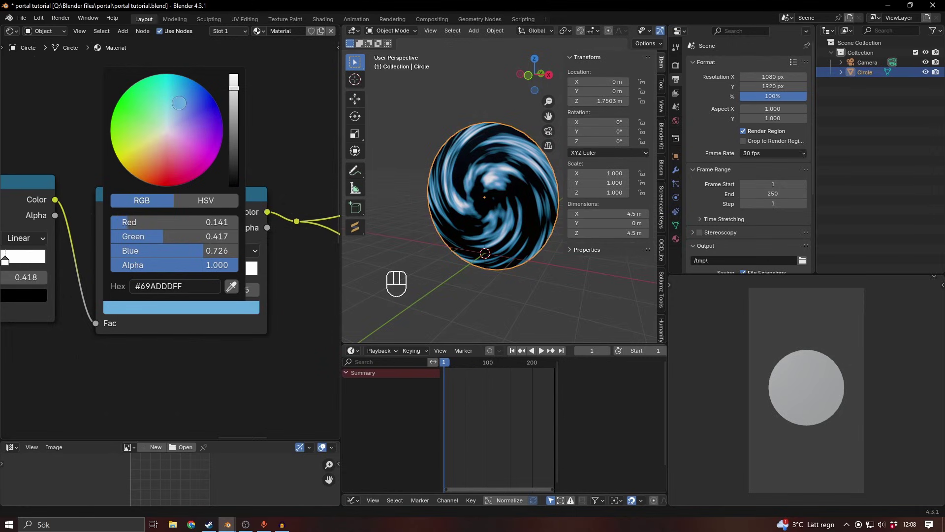
Step: Change the new Color Ramp's black stop at position 0.241 to a very dark navy blue
left_click(143, 276)
left_click(168, 308)
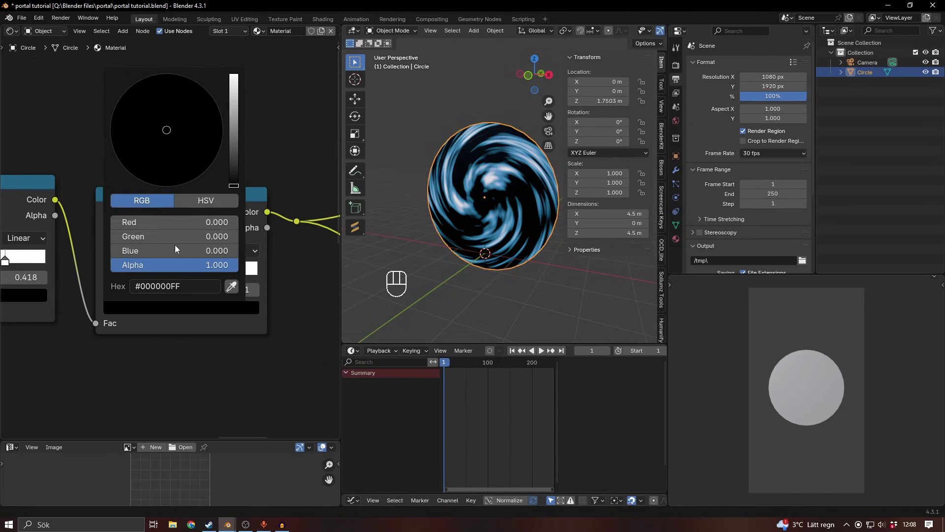
left_click_drag(234, 147, 234, 125)
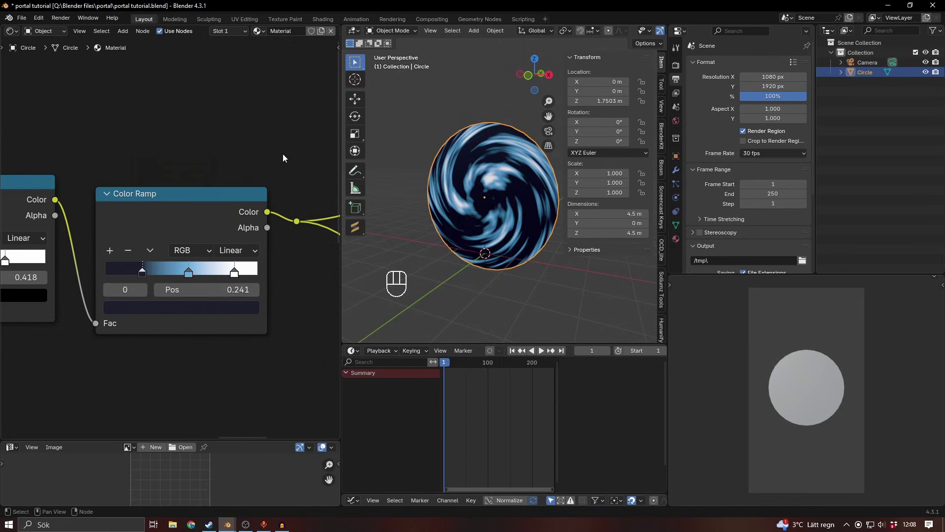
Step: Set the Noise Texture's Detail to 15 and its Roughness to about 0.507
middle_click_drag(266, 290, 225, 288)
scroll(225, 289, "up", 3)
mouse_move(507, 223)
middle_mouse_down()
mouse_move(489, 215)
mouse_move(518, 223)
middle_mouse_up()
scroll(518, 224, "up", 6)
scroll(518, 223, "down", 6)
middle_click_drag(81, 323, 322, 284)
middle_click_drag(139, 274, 218, 274)
scroll(197, 272, "up", 1)
mouse_move(120, 257)
left_mouse_down()
mouse_move(236, 257)
mouse_move(129, 270)
left_mouse_up()
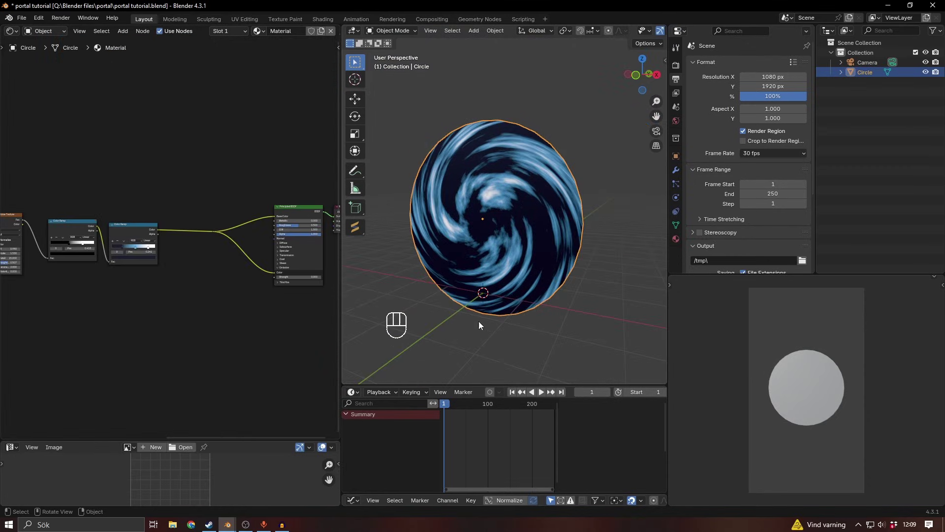
Step: Duplicate the gradient chain's Texture Coordinate, Mapping, Gradient Texture and Color Ramp nodes and place the copies below the originals
middle_click_drag(479, 325, 507, 314)
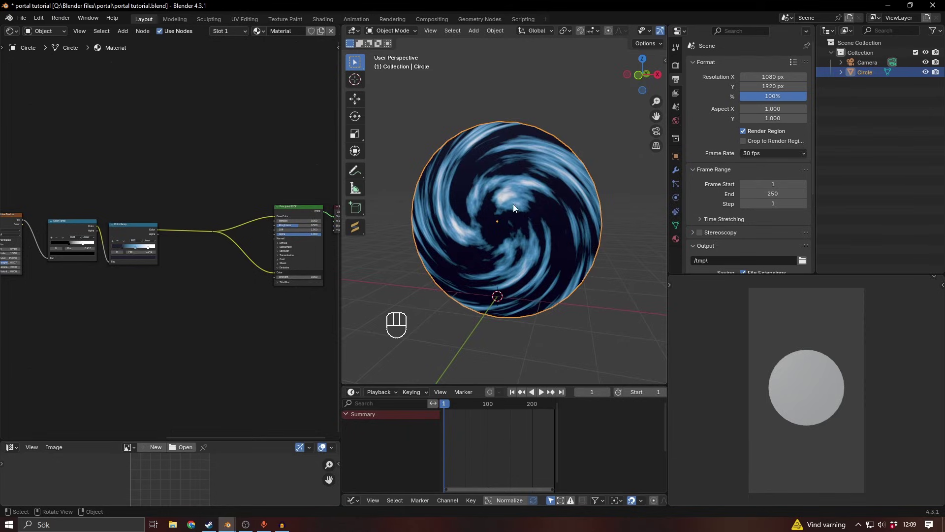
middle_click_drag(106, 311, 130, 256)
scroll(189, 276, "up", 3)
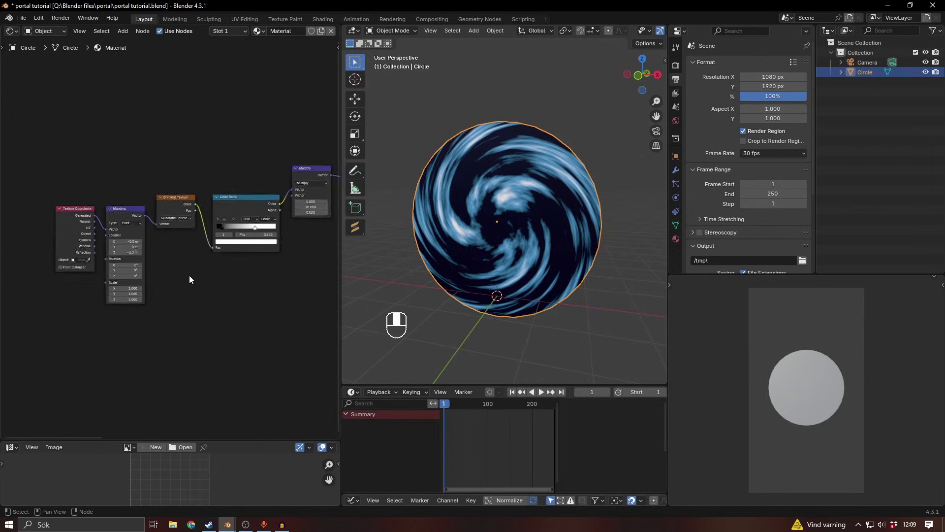
scroll(197, 274, "down", 3)
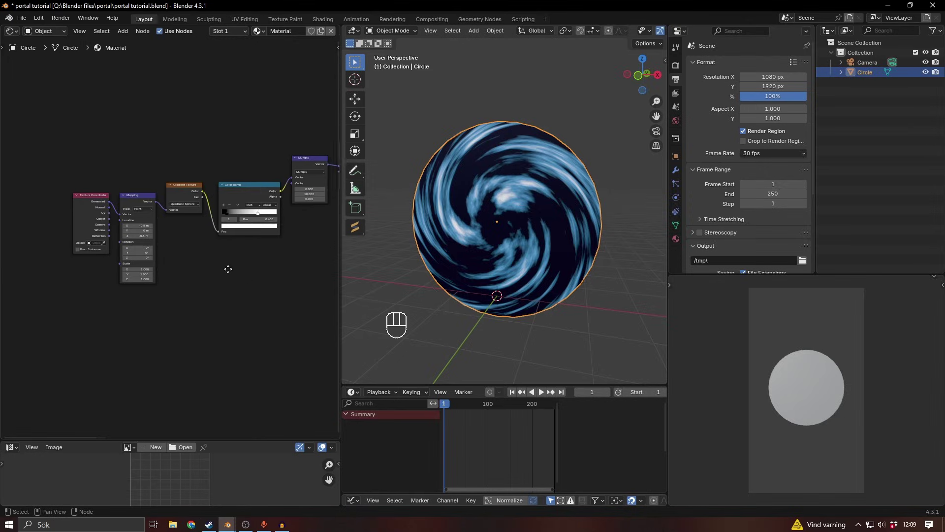
left_click_drag(60, 163, 221, 250)
key("shift+d")
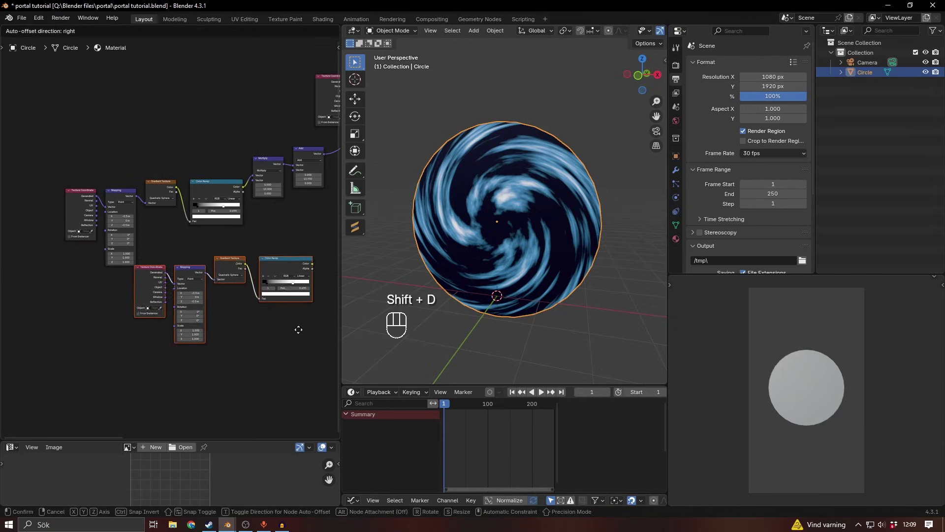
left_click(300, 330)
Step: Move the duplicated gradient nodes further along, into the free space below the swirl's noise nodes
middle_click_drag(300, 326, 145, 325)
scroll(145, 325, "down", 2)
middle_click_drag(212, 305, 188, 299)
key("g")
left_click(276, 312)
Step: Preview the duplicated Color Ramp on the circle and adjust its stops for a soft white rim around a black center
scroll(270, 230, "up", 3)
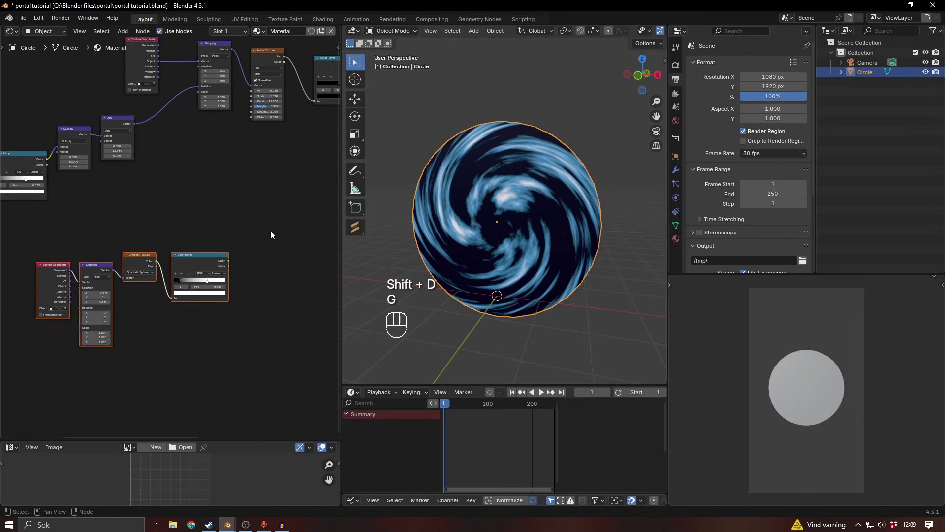
left_click(164, 253, "ctrl+shift")
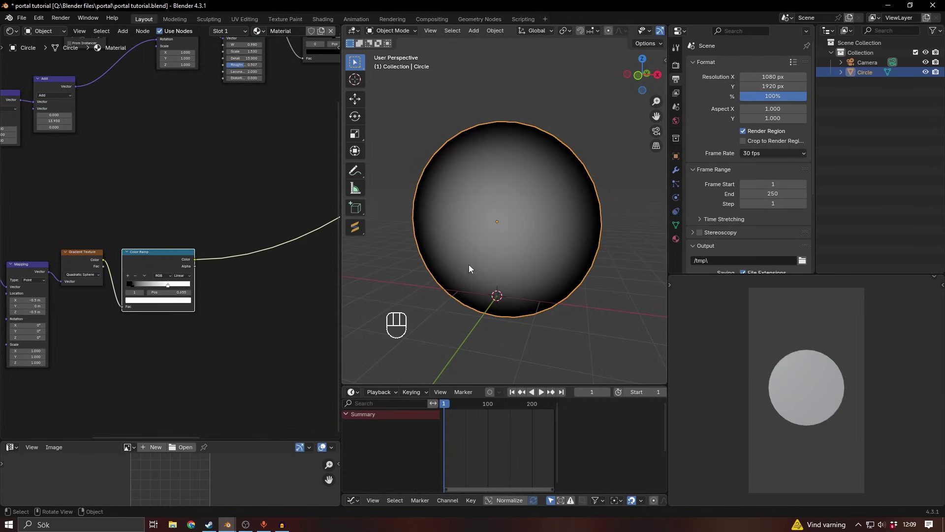
scroll(120, 271, "up", 4)
mouse_move(133, 299)
left_mouse_down()
mouse_move(177, 300)
mouse_move(139, 303)
left_mouse_up()
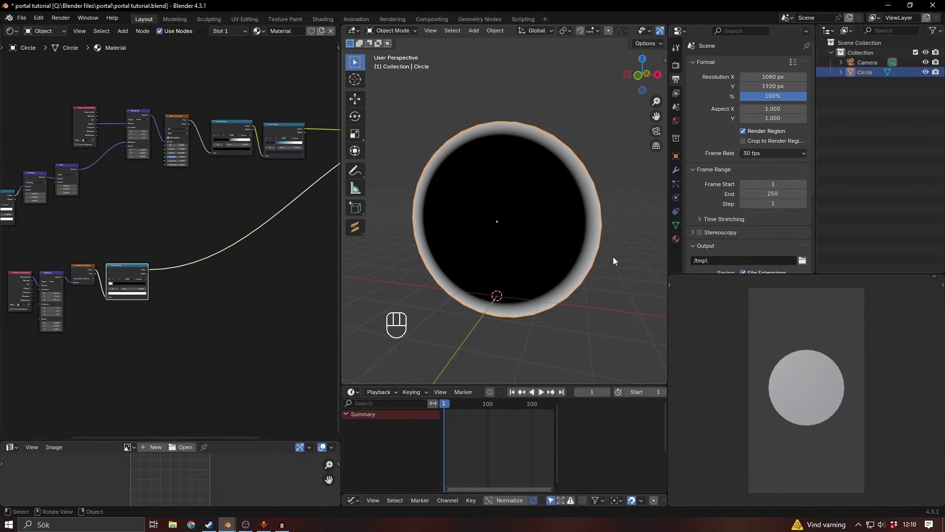
scroll(512, 314, "up", 3)
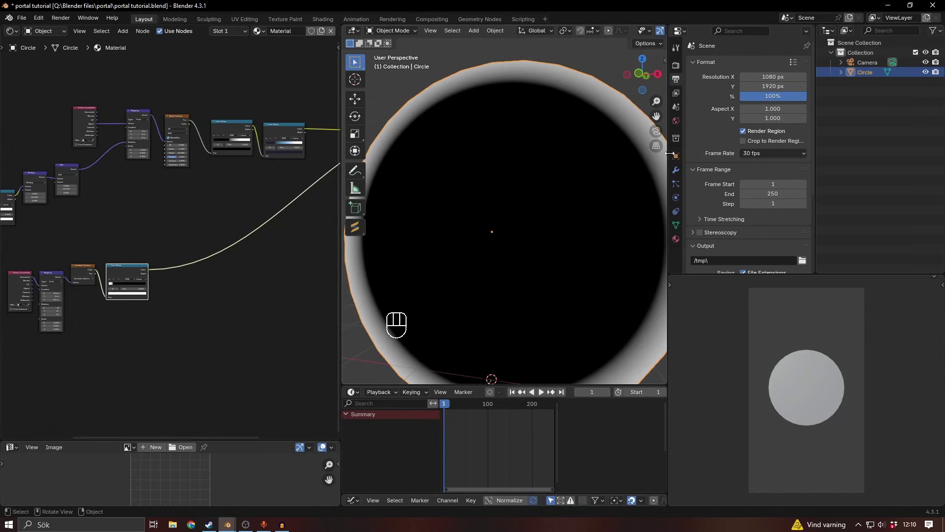
scroll(498, 302, "down", 1)
Step: Add a Noise Texture node below the duplicated gradient nodes
middle_click_drag(219, 304, 383, 247)
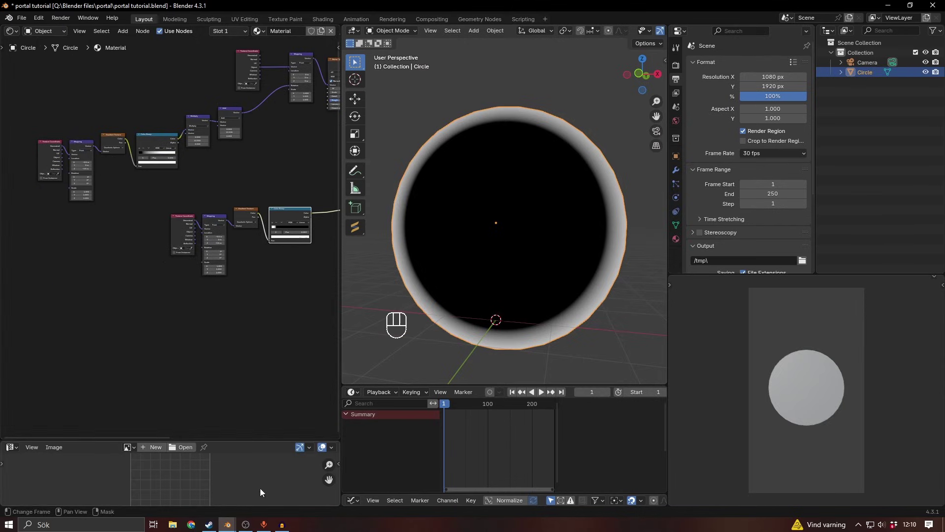
scroll(199, 338, "up", 2)
key("shift+a")
type("noi")
left_click(236, 354)
left_click(112, 302)
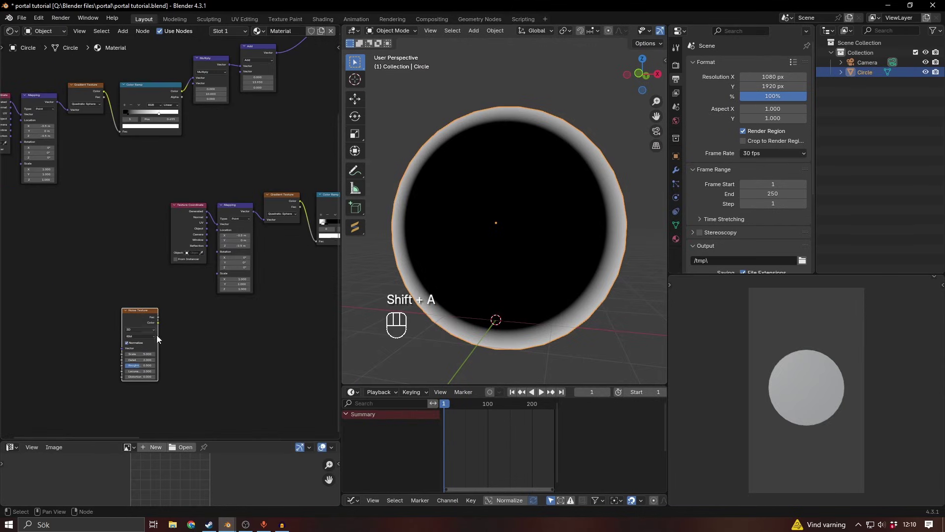
Step: Add a linked Texture Coordinate and Mapping setup to the new Noise Texture
middle_click_drag(185, 335, 221, 309)
key("ctrl+t")
middle_click_drag(212, 343, 246, 320)
scroll(246, 320, "up", 5)
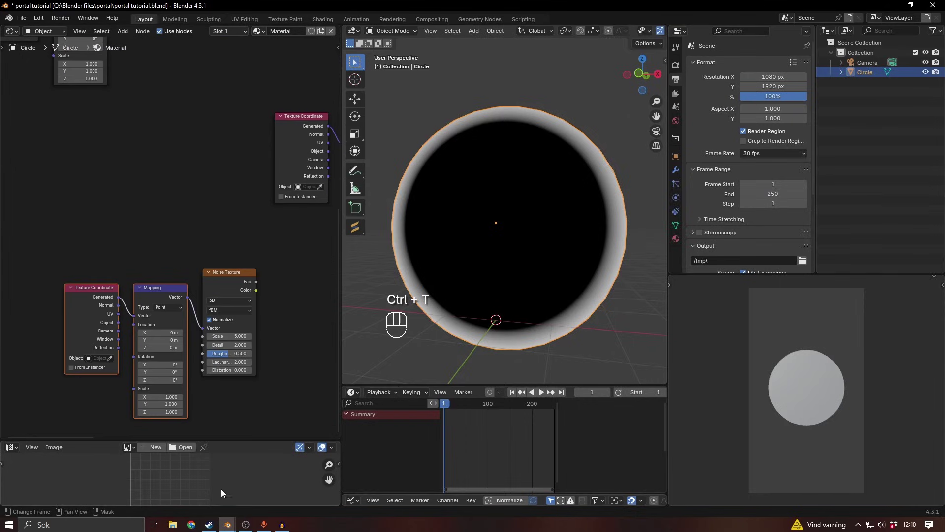
middle_click_drag(156, 361, 184, 323)
scroll(150, 267, "up", 3)
middle_click_drag(288, 277, 189, 280)
scroll(207, 282, "down", 5)
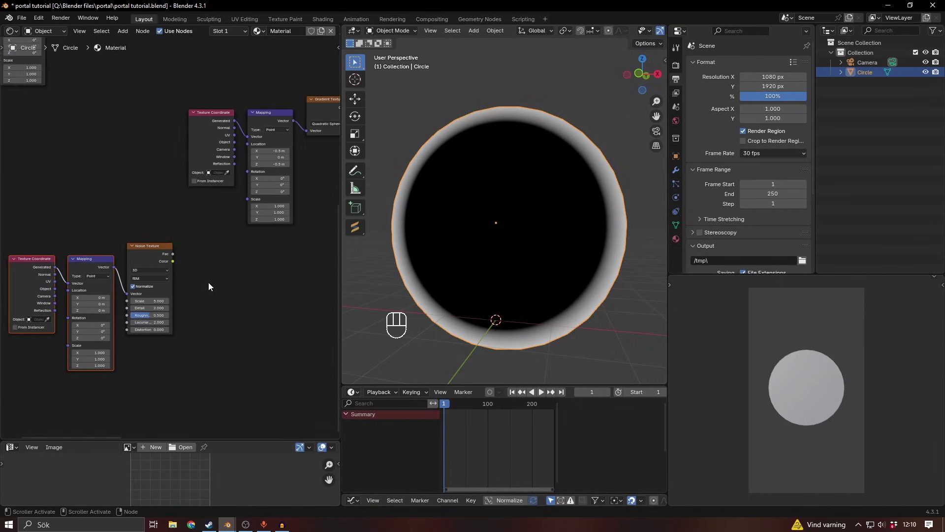
Step: Add a Vector Math node beside the new Noise Texture
middle_click_drag(238, 303, 217, 316)
scroll(216, 315, "up", 3)
key("shift+a")
type("vec")
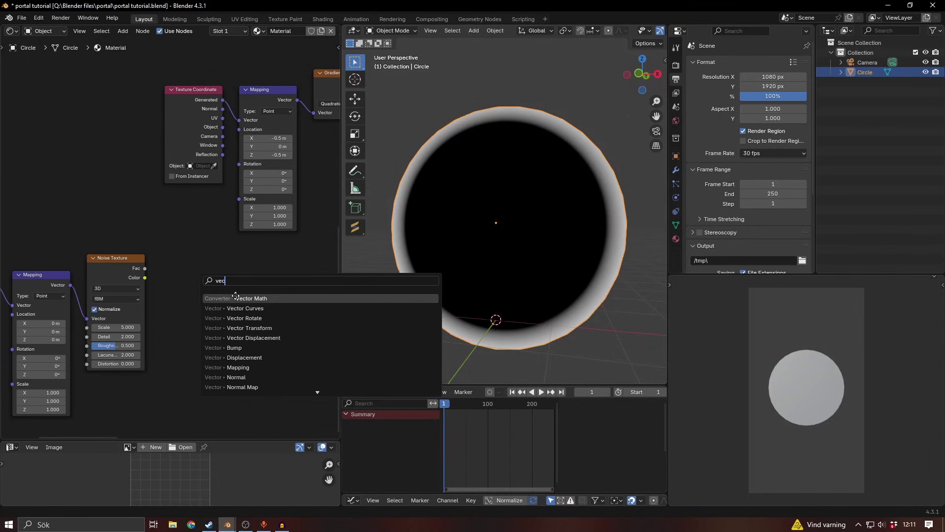
key("Return")
left_click(165, 246)
scroll(166, 241, "up", 2)
Step: Connect the new Noise Texture's Fac through the Vector Math node to the duplicated Mapping's Rotation
left_click_drag(141, 274, 167, 280)
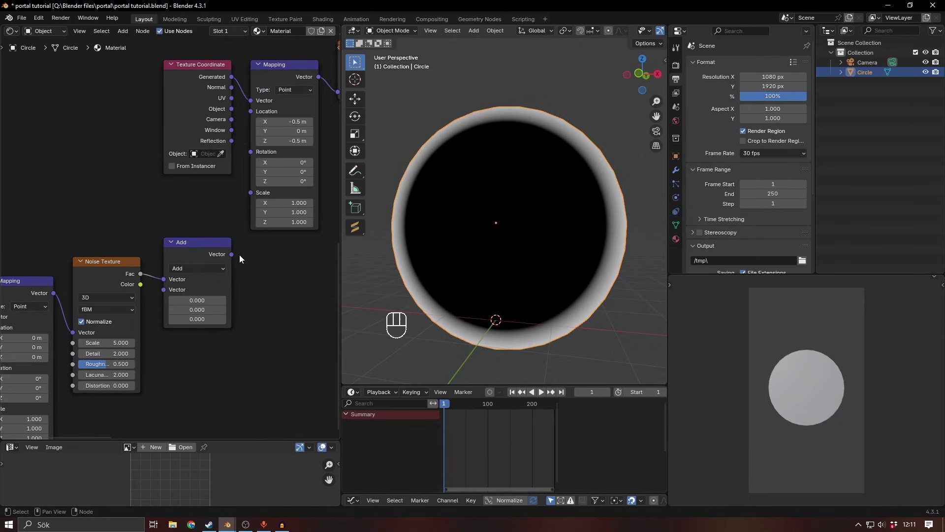
left_click_drag(260, 159, 259, 157)
scroll(176, 255, "down", 1)
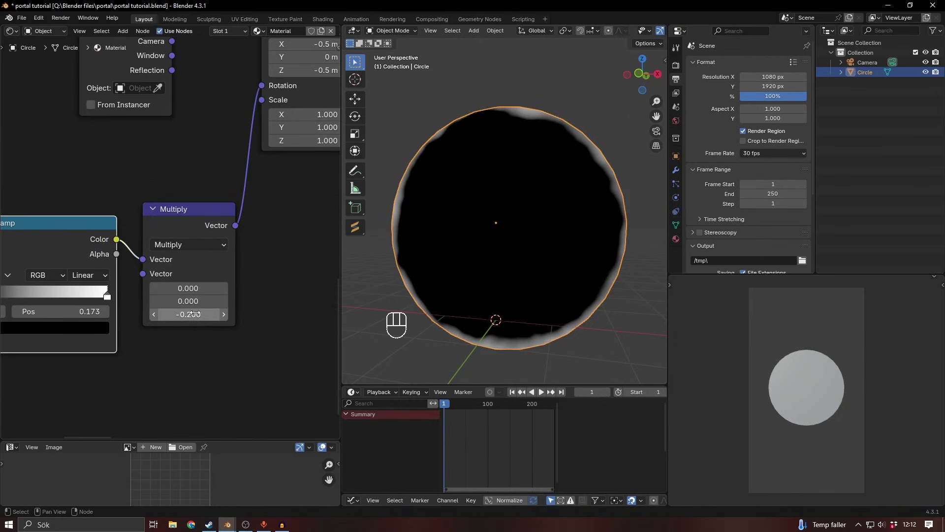
Step: Adjust the Z value of the Multiply node driving the duplicated Mapping's Rotation to distort the ring's inner edge
mouse_move(196, 314)
left_mouse_down()
mouse_move(293, 314)
mouse_move(192, 318)
left_mouse_up()
middle_click_drag(271, 295, 134, 288)
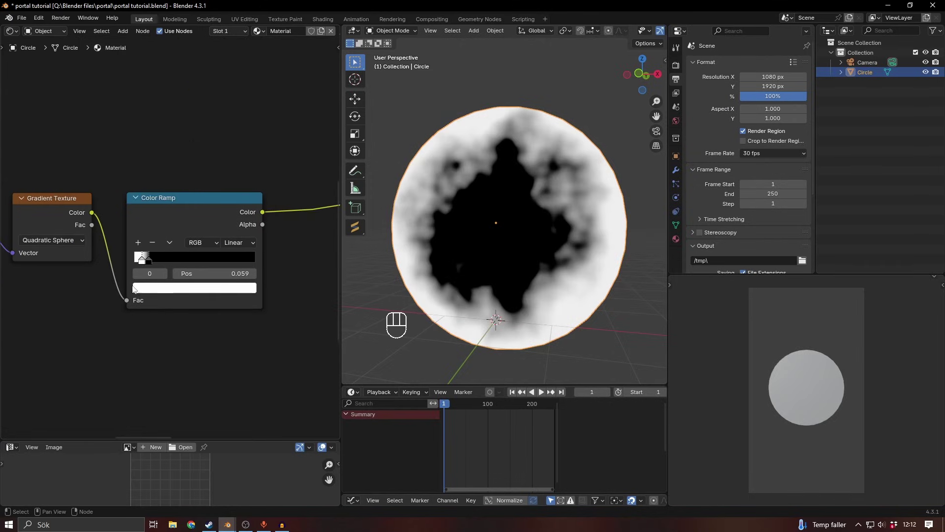
scroll(151, 261, "up", 1)
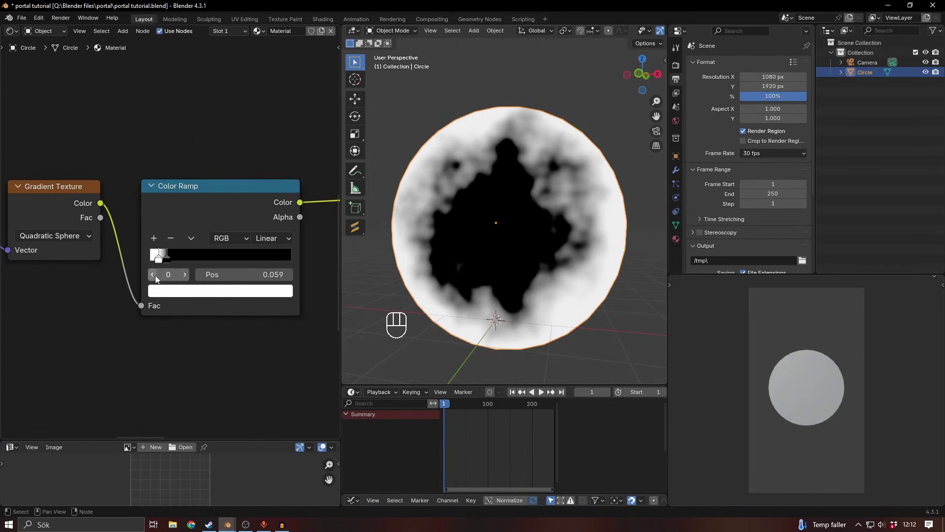
Step: Tighten the ring's Color Ramp stops and set the new Noise Texture's Roughness to about 0.508 and Scale to about 6.43
mouse_move(167, 261)
left_mouse_down()
mouse_move(188, 260)
mouse_move(145, 259)
mouse_move(166, 259)
mouse_move(154, 266)
left_mouse_up()
middle_click_drag(93, 305, 222, 269)
middle_click_drag(112, 314, 209, 310)
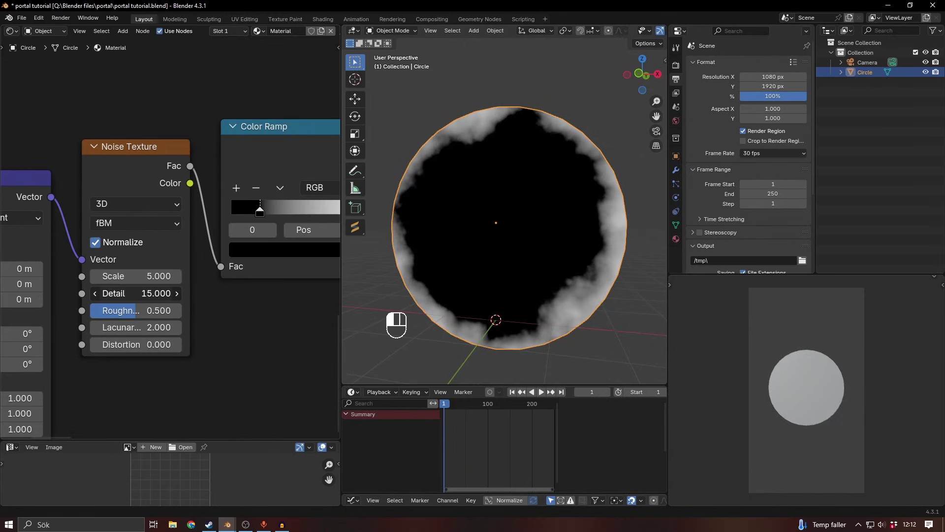
left_click_drag(136, 310, 134, 310)
mouse_move(134, 276)
left_mouse_down("shift")
mouse_move(167, 277)
mouse_move(134, 276)
mouse_move(151, 276)
left_mouse_up("shift")
Step: Insert a Mix Color node between the swirl's last Color Ramp and the Principled BSDF, with its blending mode set to Screen
scroll(243, 302, "down", 10)
middle_click_drag(288, 273, 144, 309)
scroll(171, 311, "down", 6)
middle_click_drag(211, 285, 186, 352)
scroll(186, 353, "up", 1)
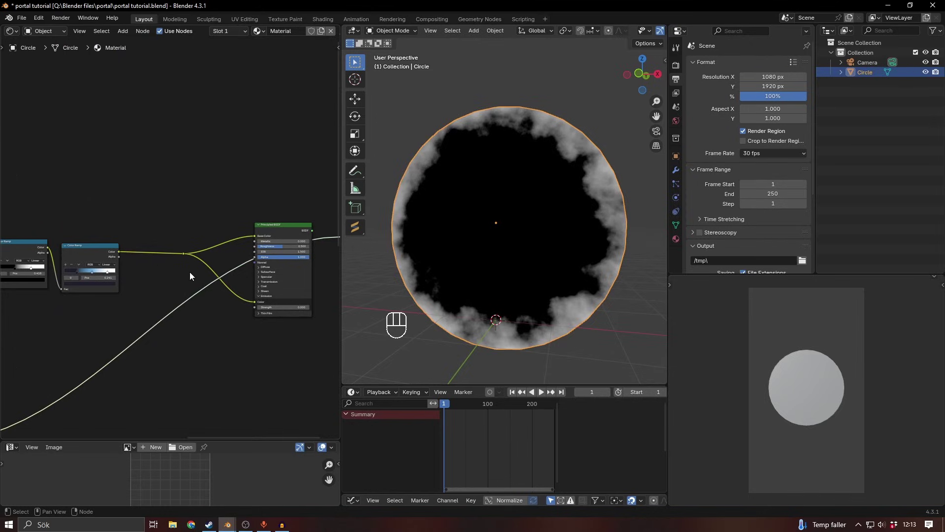
scroll(185, 274, "up", 2)
key("shift+a")
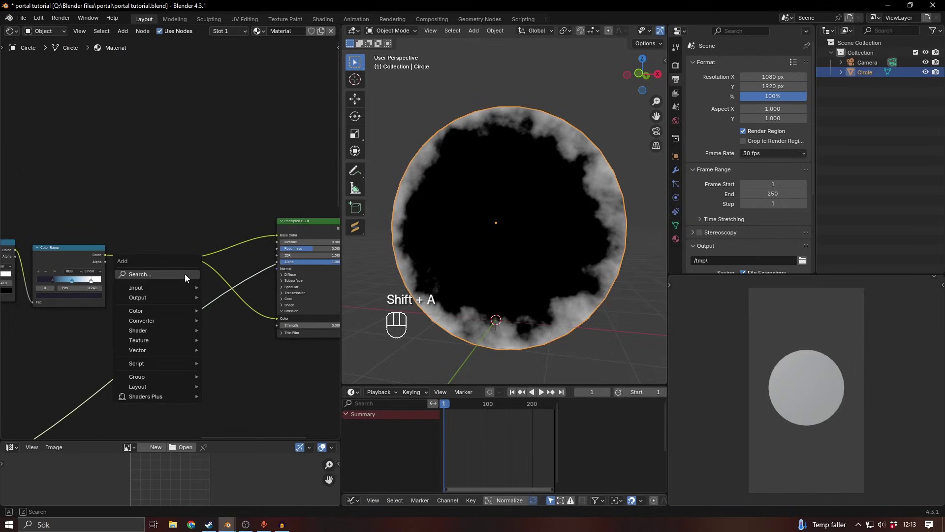
type("mix")
key("Return")
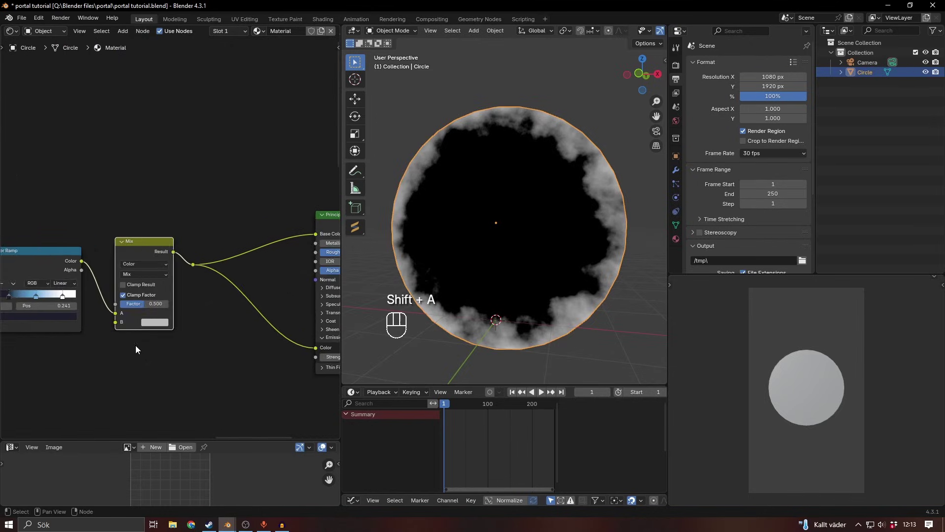
left_click(173, 320)
scroll(156, 261, "up", 2)
left_click(155, 260)
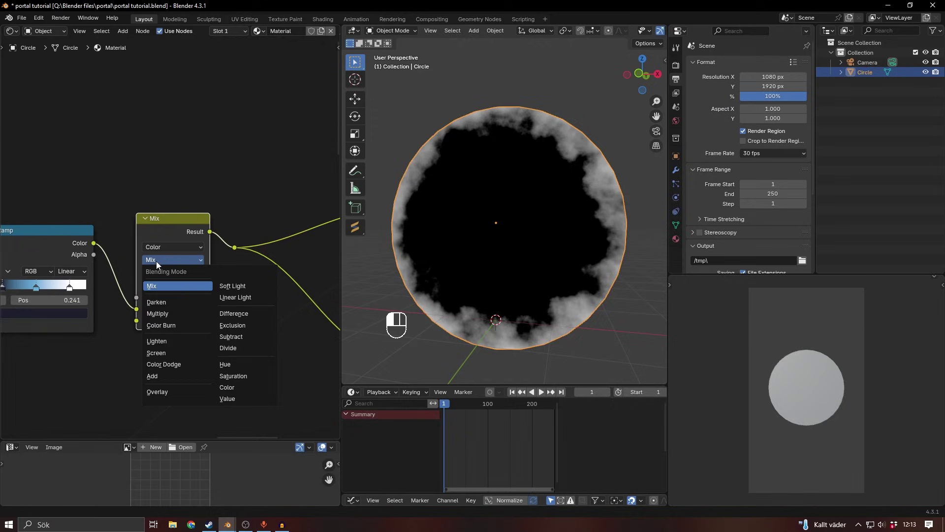
left_click(170, 352)
Step: Cut the ring Color Ramp's output link and connect its Color to input B of the Screen mix node
scroll(157, 348, "down", 6)
middle_click_drag(152, 330, 217, 289)
middle_click_drag(143, 285, 192, 265)
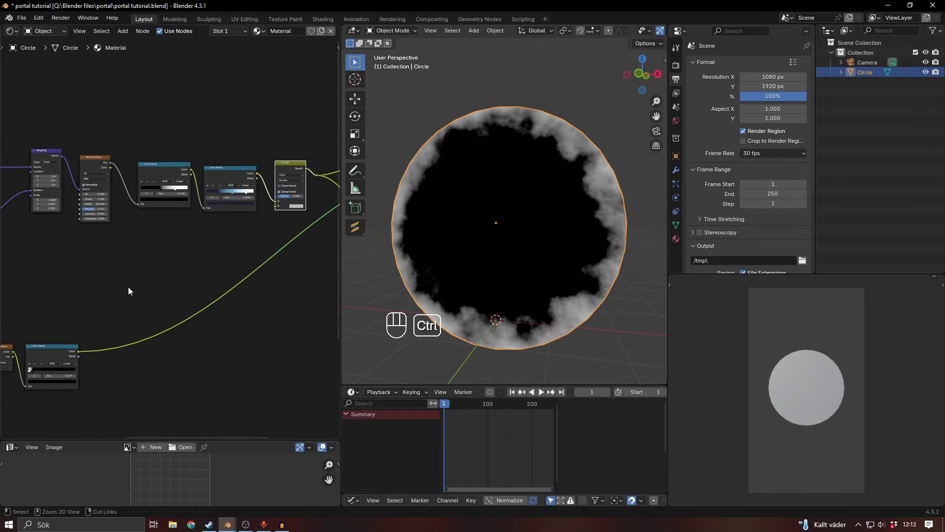
right_click_drag(150, 316, 139, 353, "ctrl")
middle_click_drag(88, 353, 134, 326)
left_click_drag(123, 323, 319, 179)
middle_click_drag(316, 188, 193, 279)
scroll(226, 277, "up", 4)
middle_click_drag(266, 274, 203, 302)
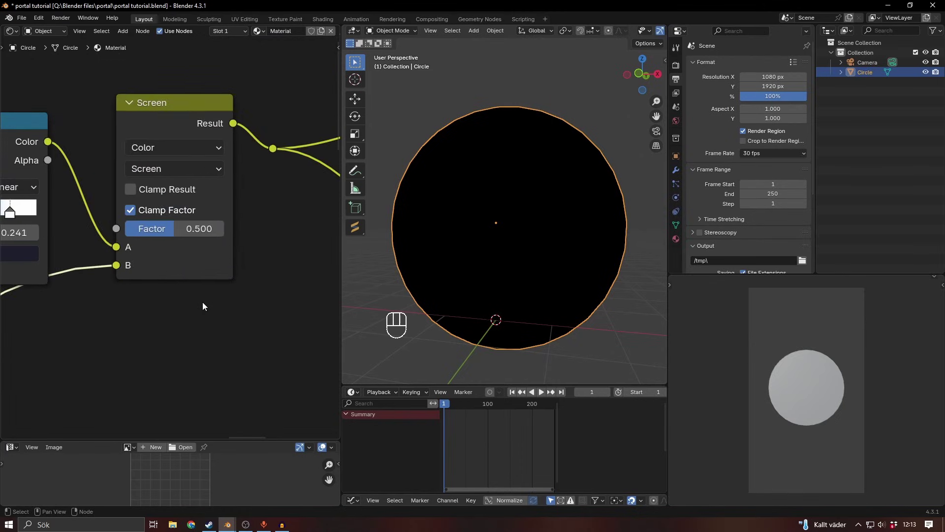
Step: Preview the Principled BSDF on the circle and set the Screen mix node's Factor to 1.000
scroll(207, 299, "down", 4)
middle_click_drag(258, 276, 118, 295)
middle_click_drag(208, 267, 174, 265)
scroll(216, 231, "down", 1)
left_click(206, 221, "ctrl+shift")
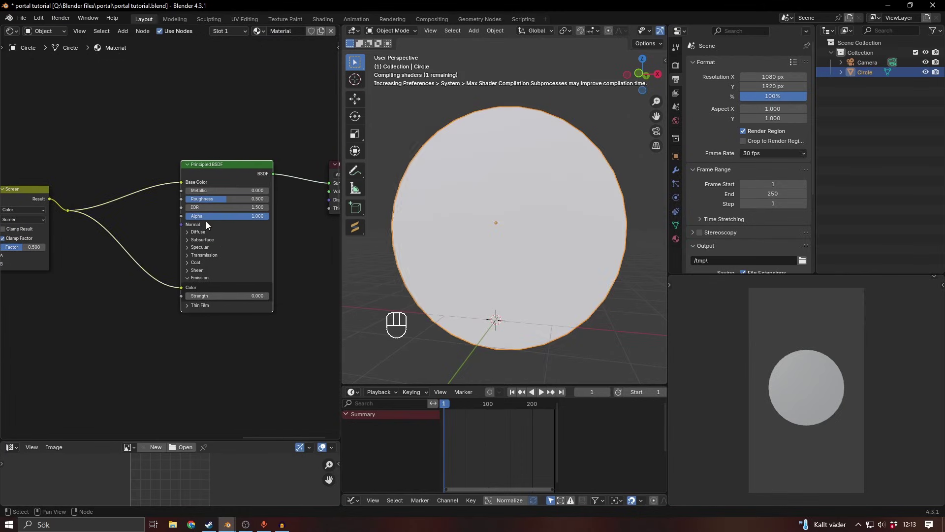
middle_click_drag(234, 272, 295, 261)
middle_click_drag(176, 284, 274, 268)
scroll(192, 211, "up", 5)
left_click_drag(186, 227, 248, 299)
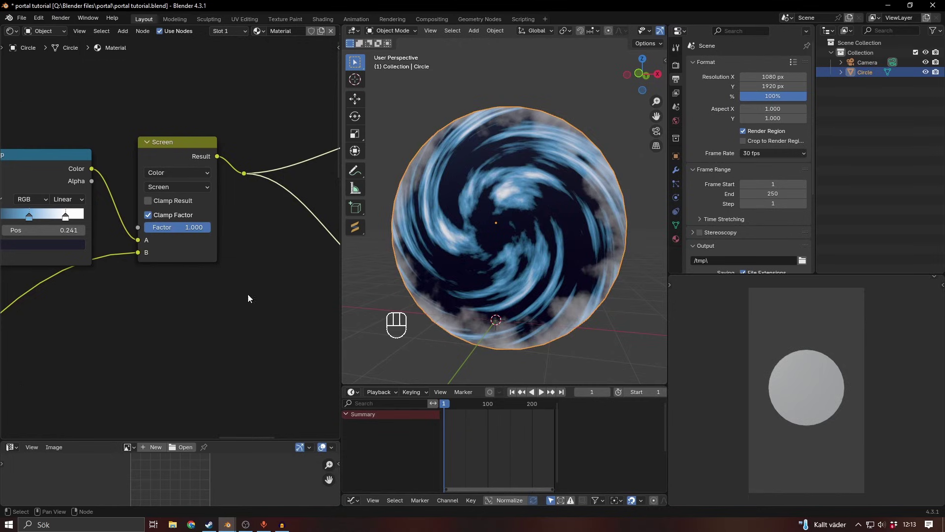
Step: Insert a Math node on the link from the ring's Color Ramp to the Screen mix node
middle_click_drag(542, 264, 516, 280)
scroll(522, 280, "down", 2)
middle_click_drag(180, 315, 377, 220)
scroll(198, 364, "down", 2)
middle_click_drag(160, 368, 211, 302)
key("shift+a")
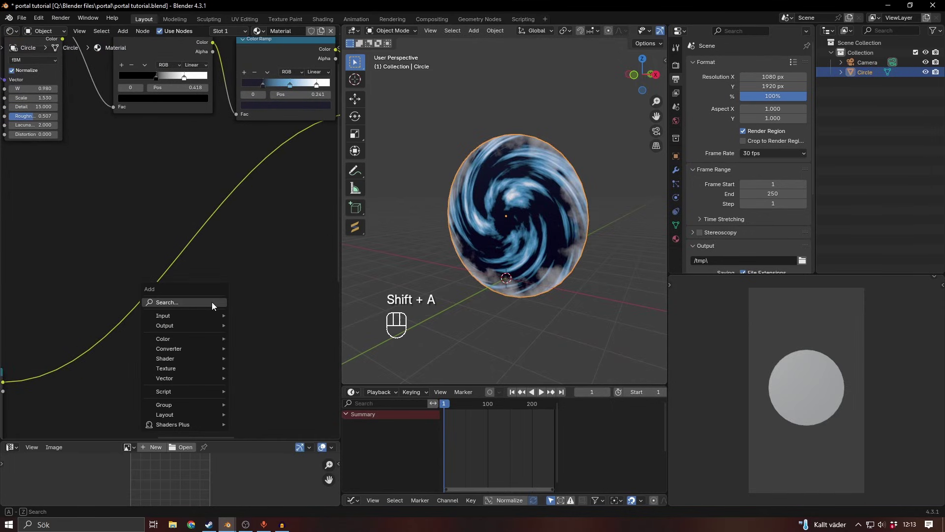
type("math")
key("Return")
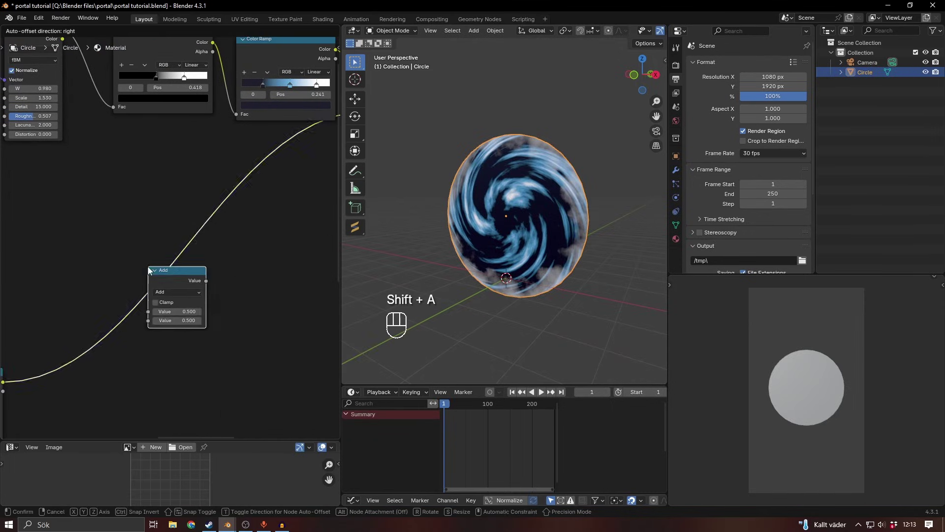
left_click(175, 309)
Step: Set the Math node's operation to Multiply and raise its second value to about 2.85 to brighten the ring
scroll(176, 309, "up", 3)
left_click(175, 308)
left_click(183, 350)
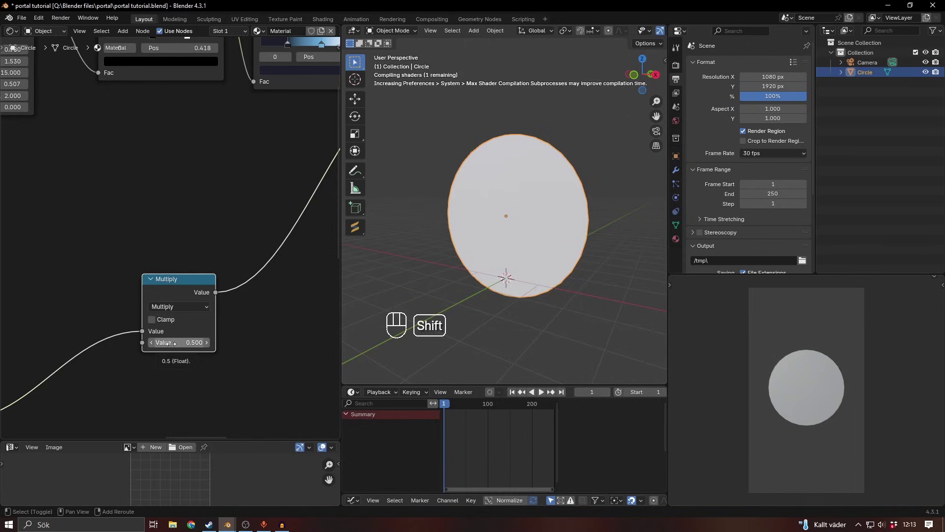
left_click_drag(171, 343, 201, 343, "shift")
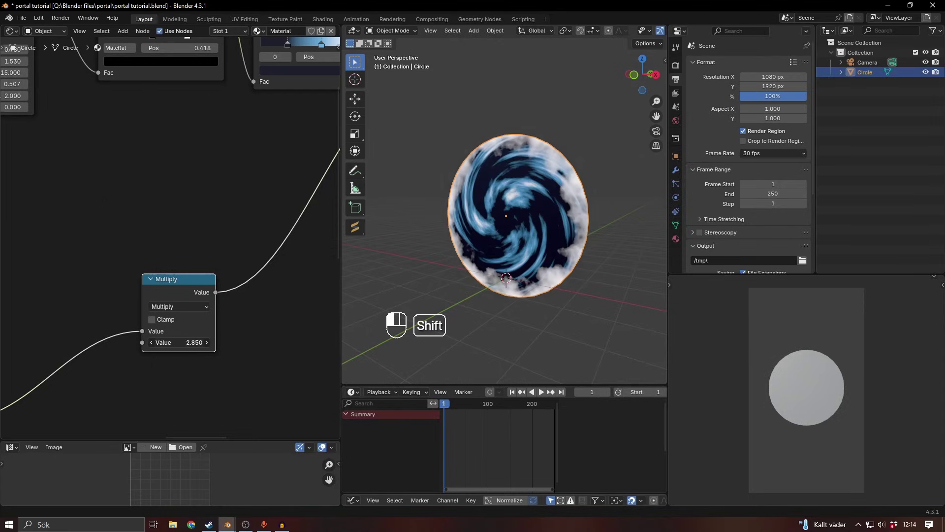
Step: Try a different colour for the white stop of the ring's Color Ramp
scroll(405, 272, "down", 4)
scroll(256, 288, "down", 2)
middle_click_drag(254, 289, 74, 335)
middle_click_drag(457, 269, 484, 267)
middle_click_drag(173, 341, 315, 315)
scroll(154, 306, "up", 5)
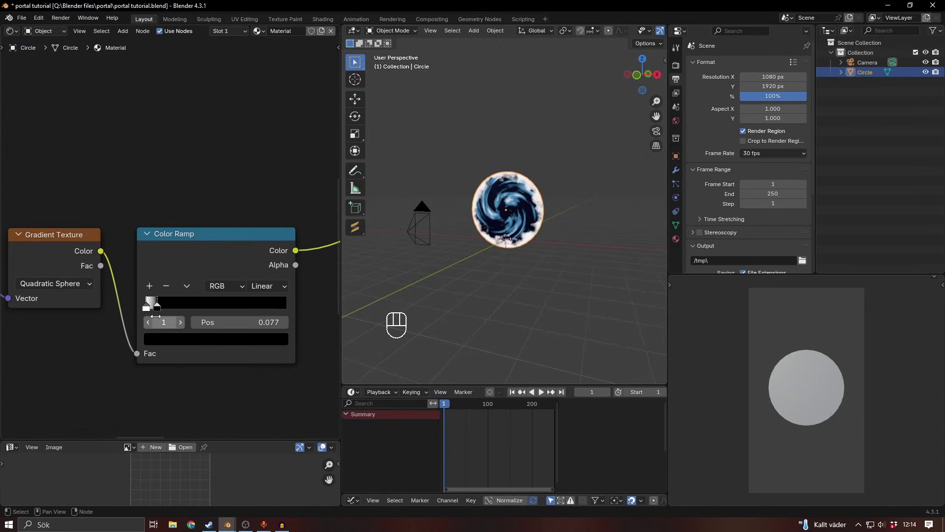
left_click(145, 308)
left_click(176, 338)
mouse_move(203, 176)
left_mouse_down()
mouse_move(230, 131)
mouse_move(255, 176)
mouse_move(214, 192)
left_mouse_up()
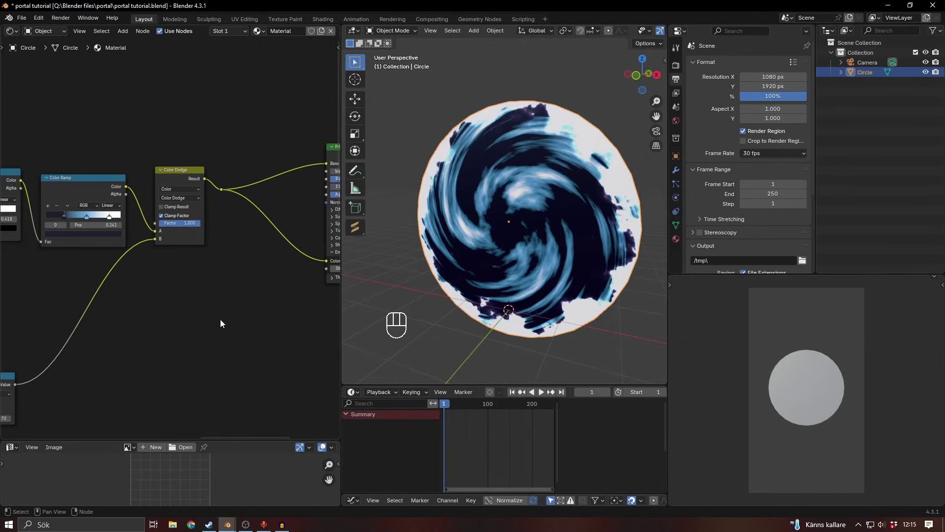
Step: Try lowering the Color Dodge mix node's Factor to about 0.62 to compare the ring's strength
scroll(220, 319, "up", 4)
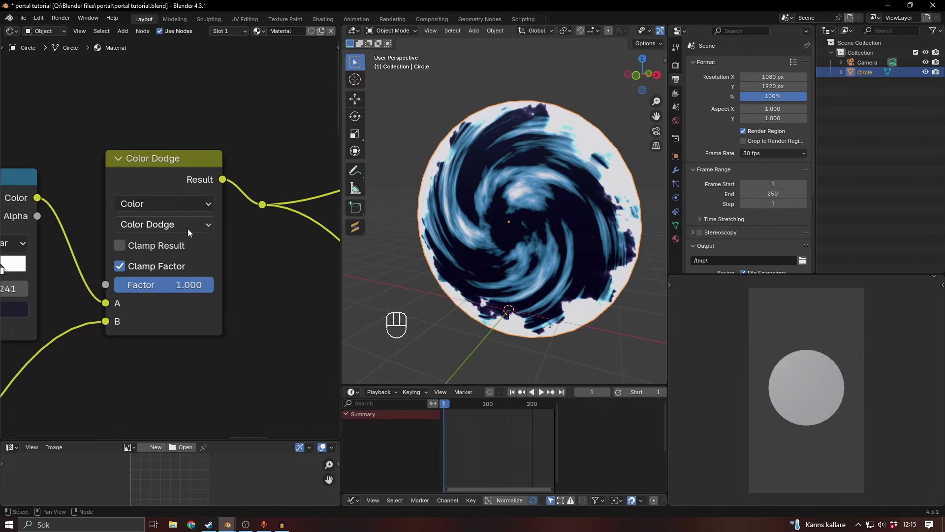
left_click(187, 226)
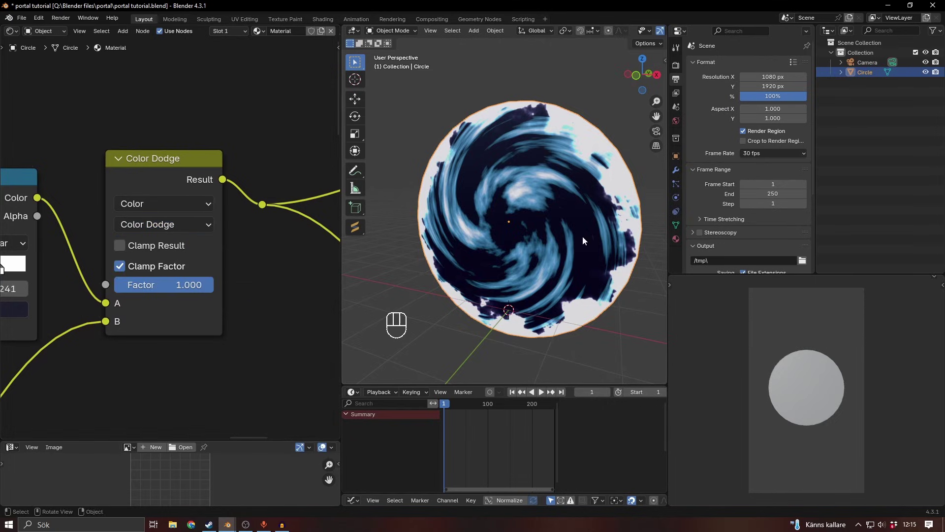
left_click_drag(204, 285, 168, 284, "shift")
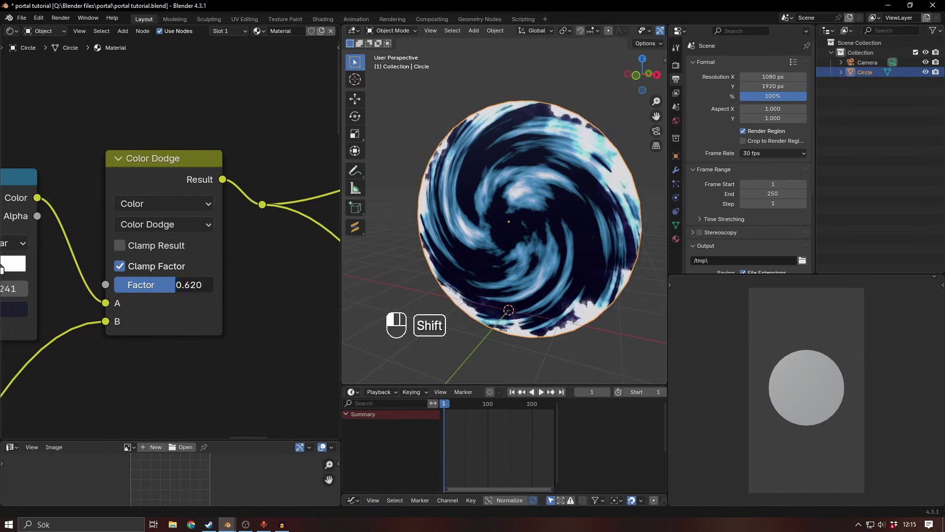
mouse_move(566, 283)
middle_mouse_down()
mouse_move(536, 282)
mouse_move(576, 282)
middle_mouse_up()
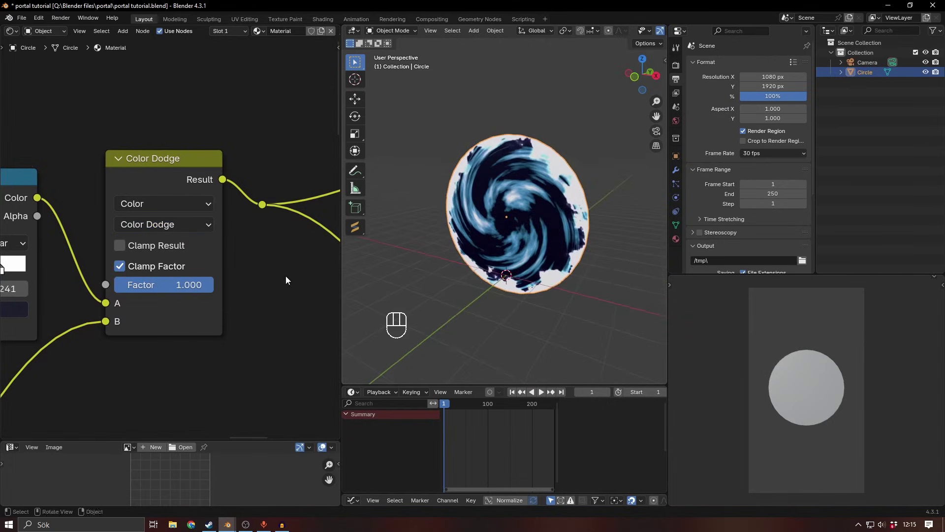
Step: Switch the ring's Noise Texture to 4D and adjust its W value to vary the ring's shape
scroll(170, 246, "down", 5)
middle_click_drag(84, 340, 235, 262)
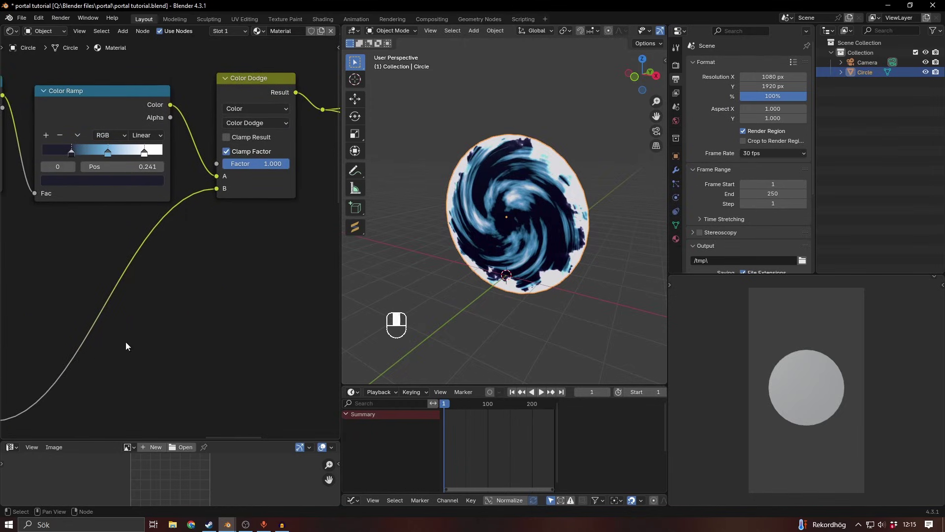
scroll(126, 346, "down", 5)
mouse_move(132, 350)
middle_mouse_down()
mouse_move(234, 260)
mouse_move(175, 329)
mouse_move(335, 219)
middle_mouse_up()
middle_click_drag(29, 340, 283, 280)
scroll(247, 274, "up", 3)
middle_click_drag(202, 318, 278, 201)
middle_click_drag(116, 282, 250, 238)
scroll(250, 237, "up", 3)
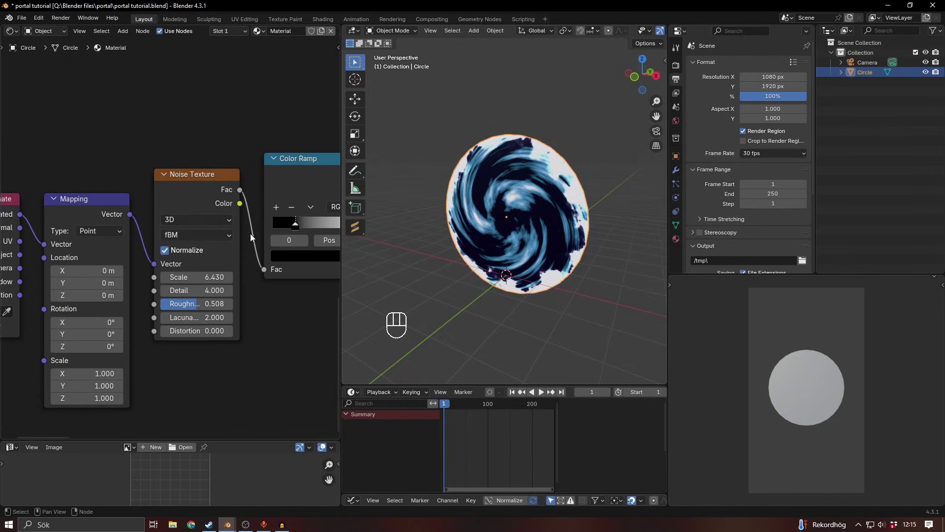
left_click(197, 220)
left_click(183, 292)
middle_click_drag(228, 284, 191, 286)
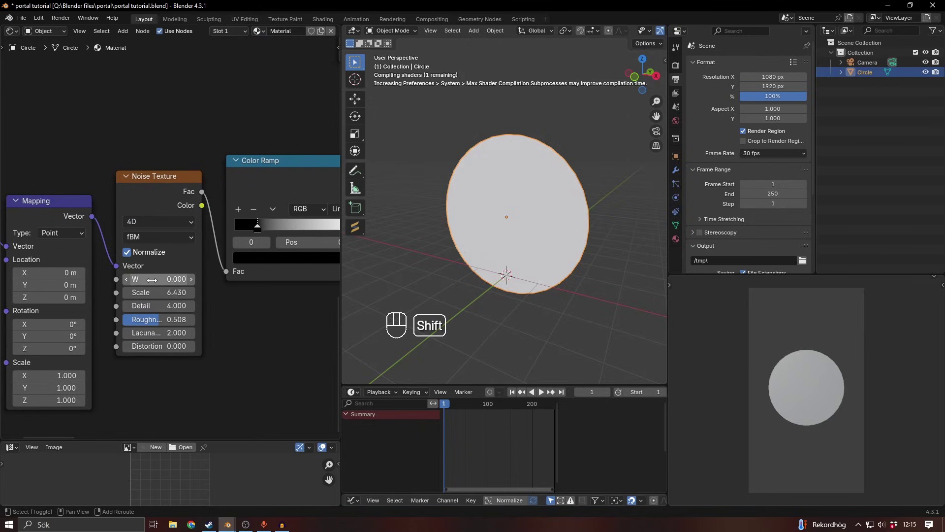
left_click_drag(151, 280, 177, 279, "shift")
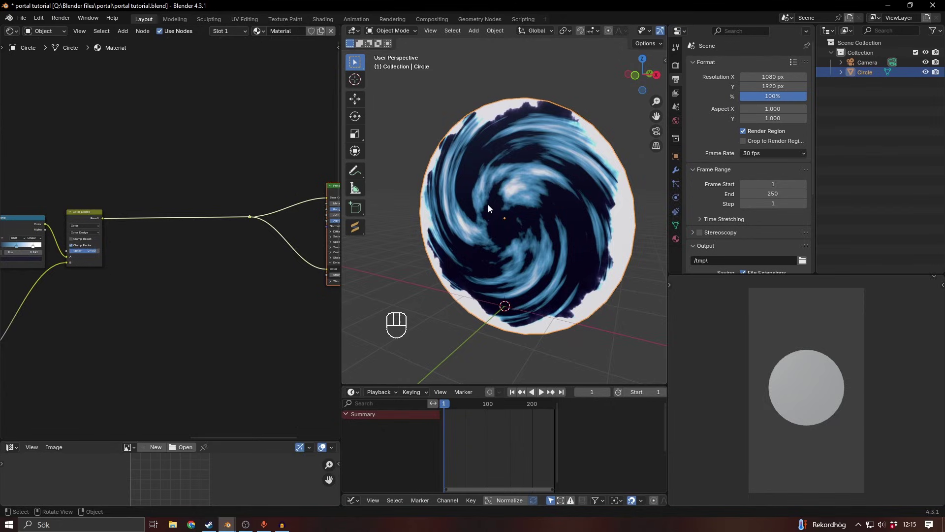
middle_click_drag(159, 269, 206, 266)
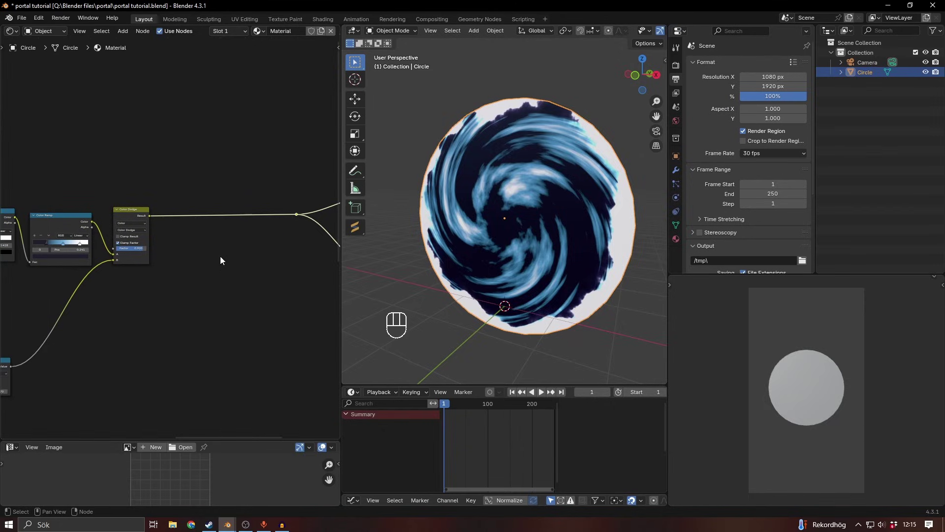
scroll(177, 281, "down", 4)
middle_click_drag(93, 362, 320, 266)
scroll(246, 315, "up", 1)
middle_click_drag(224, 329, 334, 303)
scroll(283, 309, "up", 3)
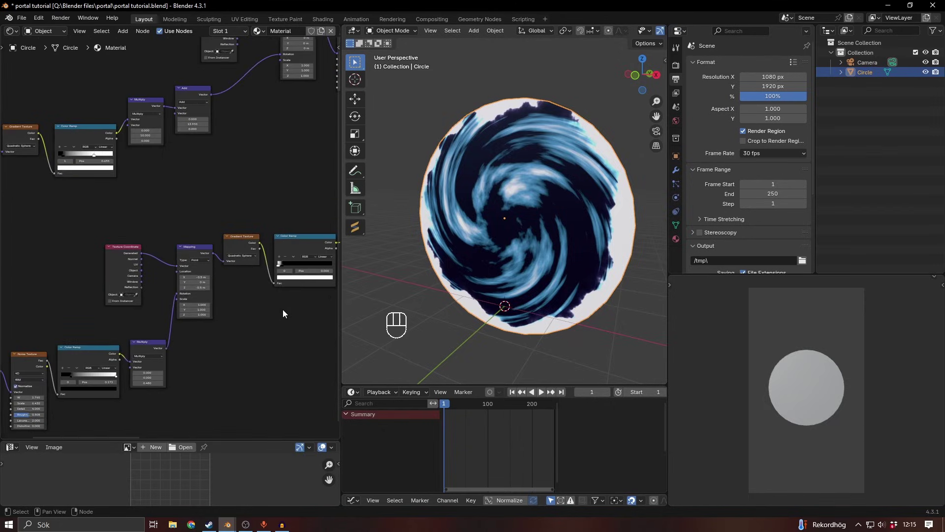
scroll(225, 279, "up", 2)
left_click_drag(68, 204, 271, 266)
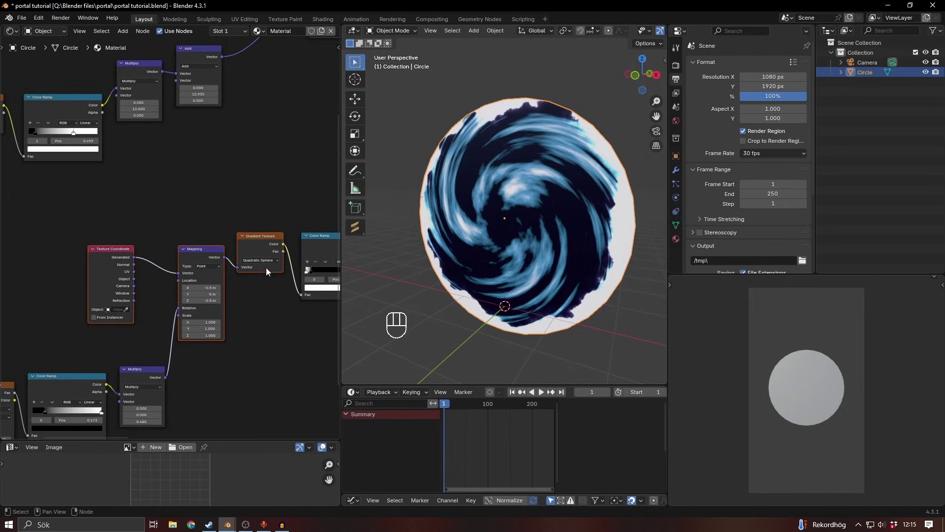
scroll(266, 271, "down", 5)
key("shift+d")
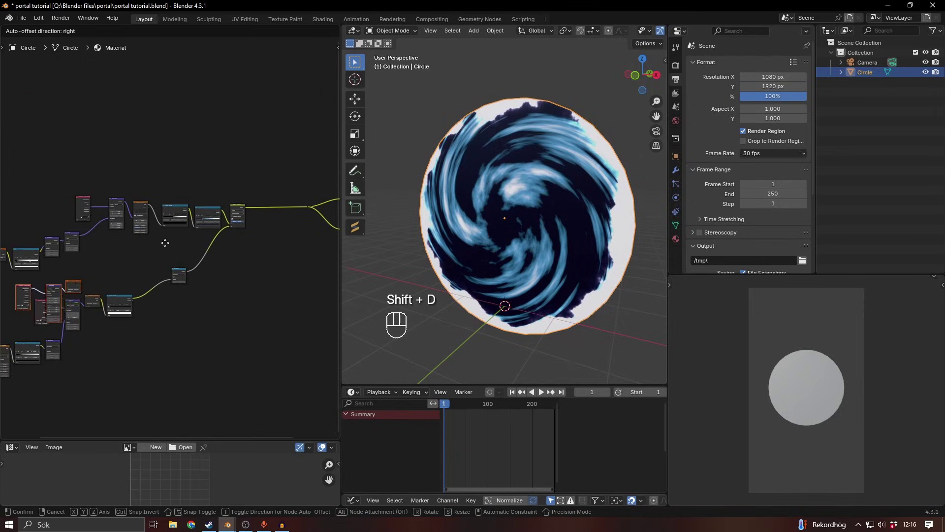
key("ctrl+z")
Step: Duplicate the ring's Texture Coordinate, Mapping, Gradient Texture and Color Ramp nodes and place the copies above the swirl chain
left_click_drag(72, 291, 131, 310)
key("shift+d")
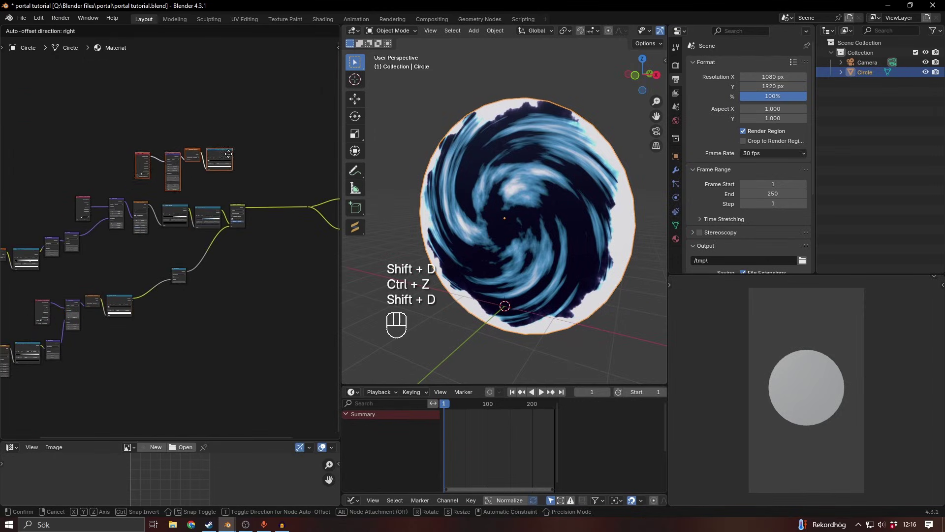
left_click(230, 153)
Step: Preview the duplicated Color Ramp and shift its black stop to leave only a soft black centre on the circle
middle_click_drag(218, 167, 169, 213, "shift")
scroll(214, 221, "up", 5)
left_click(137, 150, "ctrl+shift")
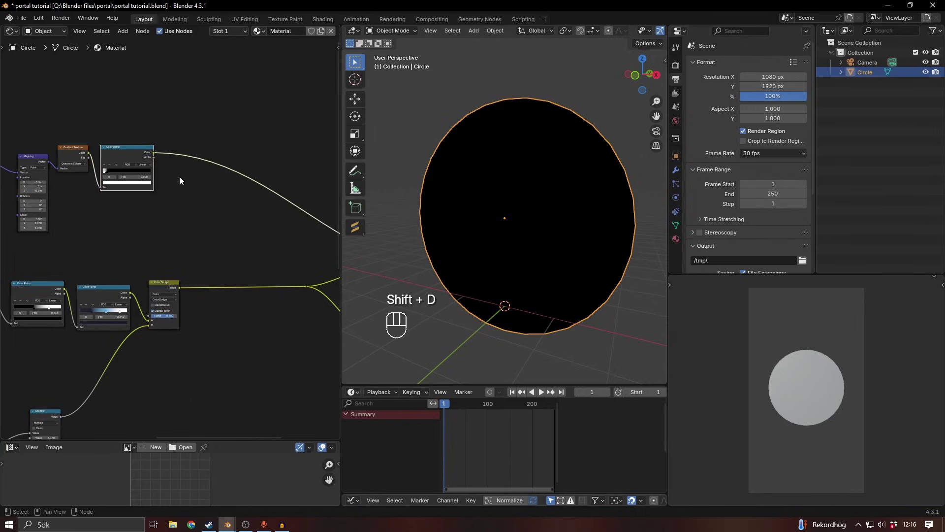
scroll(179, 176, "up", 3)
scroll(232, 218, "up", 2)
scroll(235, 215, "down", 2)
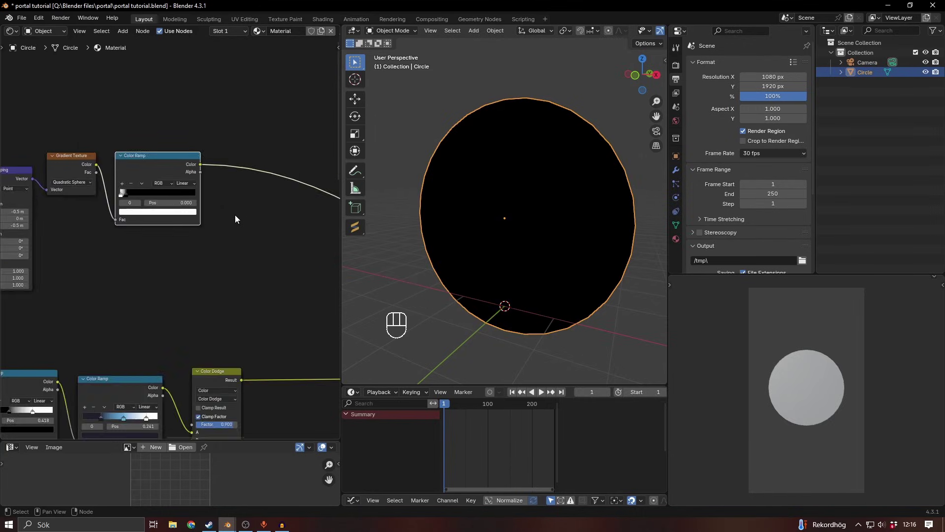
scroll(235, 215, "up", 2)
mouse_move(119, 167)
left_mouse_down()
mouse_move(131, 170)
mouse_move(111, 169)
mouse_move(119, 172)
left_mouse_up()
Step: Insert a Mix Color node on the link between the Color Dodge node and the Principled BSDF
scroll(180, 233, "down", 5)
key("shift+a")
type("m")
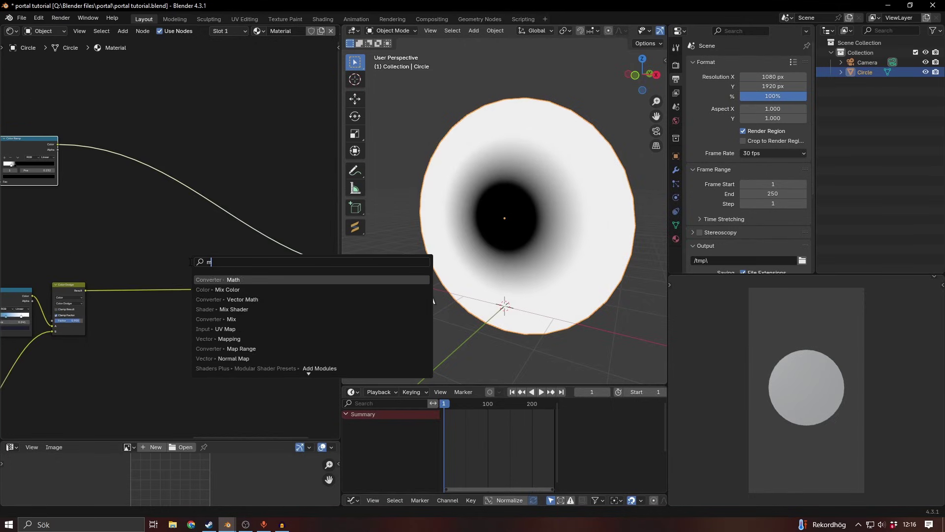
type("i")
key("Down")
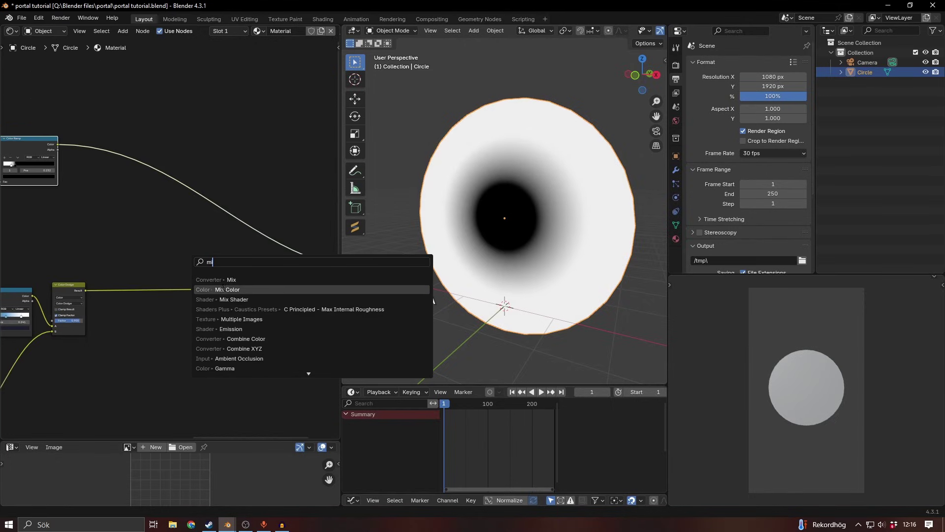
key("Return")
left_click(156, 274)
Step: Connect the duplicated Color Ramp's Color to input B of the new Mix node and preview the Principled BSDF again
middle_click_drag(175, 276, 214, 246)
scroll(174, 198, "up", 5)
left_click_drag(59, 75, 213, 334)
middle_click_drag(226, 330, 15, 306)
left_click(246, 221, "ctrl+shift")
Step: Set the new Mix node's blending mode to Multiply to darken the portal's centre
middle_click_drag(89, 253, 283, 231)
scroll(281, 231, "up", 3)
left_click(214, 256)
left_click(202, 301)
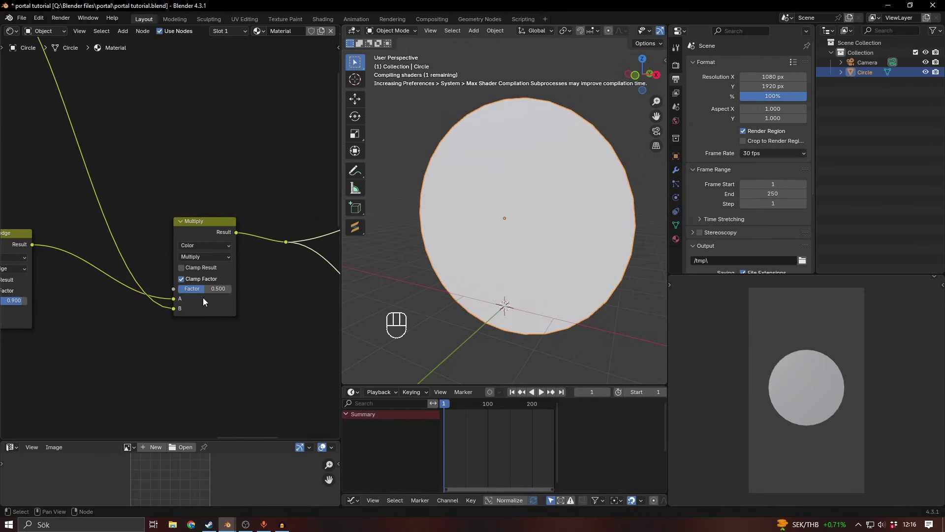
scroll(260, 297, "up", 3)
Step: Cut both input links feeding the Multiply mix node from the Color Dodge node and the duplicated Color Ramp
right_click_drag(246, 220, 217, 359, "ctrl")
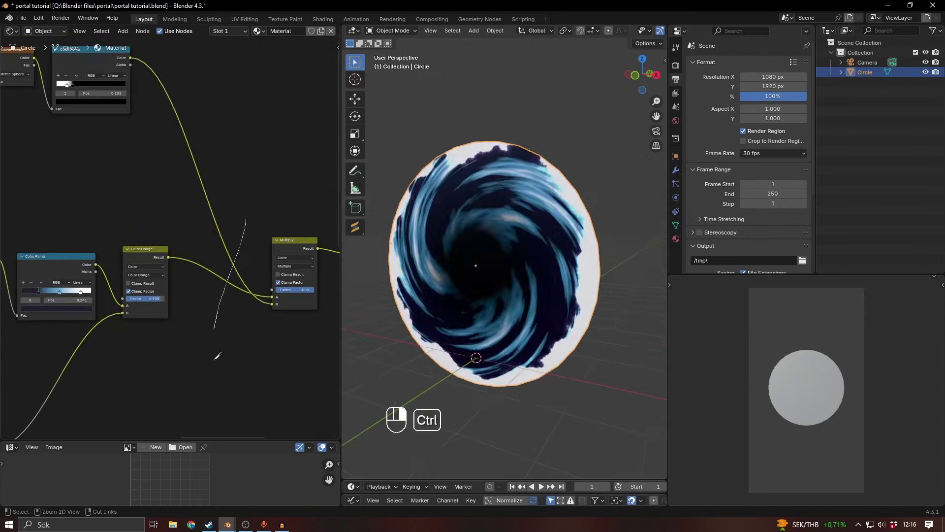
scroll(231, 333, "down", 4)
scroll(231, 333, "down", 1)
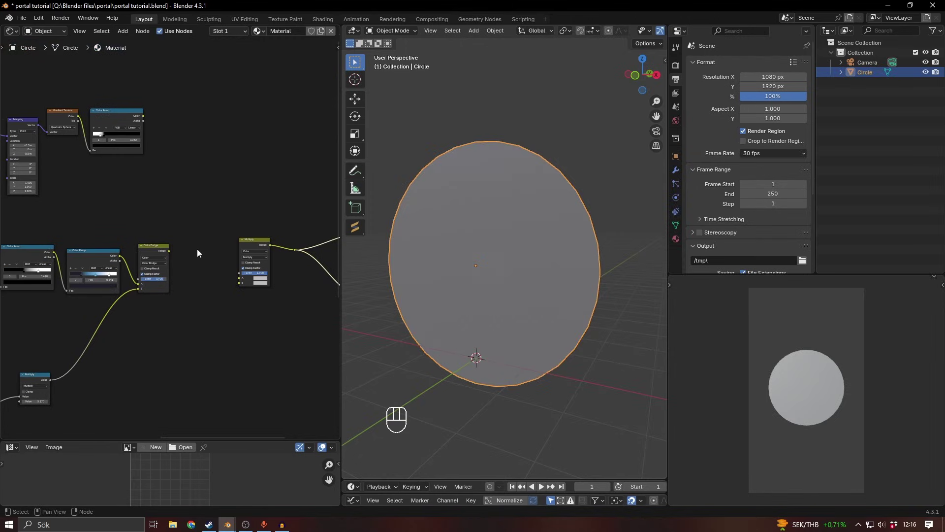
Step: Undo the cutting of both input links into the Multiply mix node and review the portal's dark centre
key("ctrl+z")
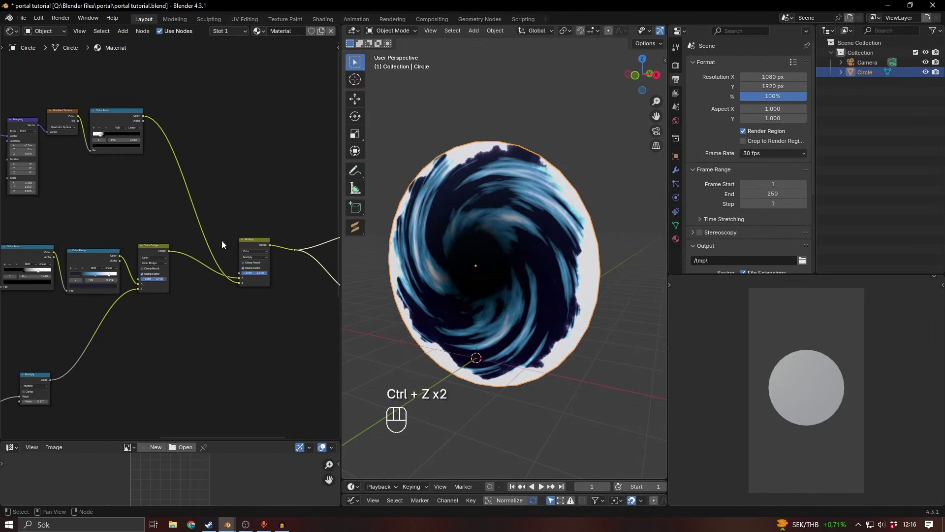
scroll(221, 241, "down", 5)
middle_click_drag(90, 280, 209, 277)
scroll(255, 271, "up", 5)
scroll(275, 266, "up", 5)
scroll(175, 279, "down", 5)
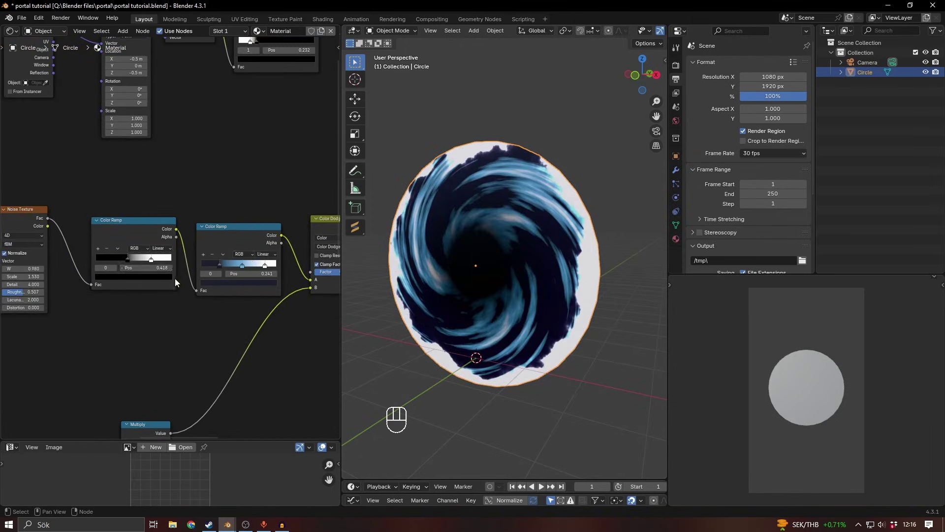
mouse_move(477, 259)
middle_mouse_down()
mouse_move(518, 259)
mouse_move(481, 302)
mouse_move(485, 269)
middle_mouse_up()
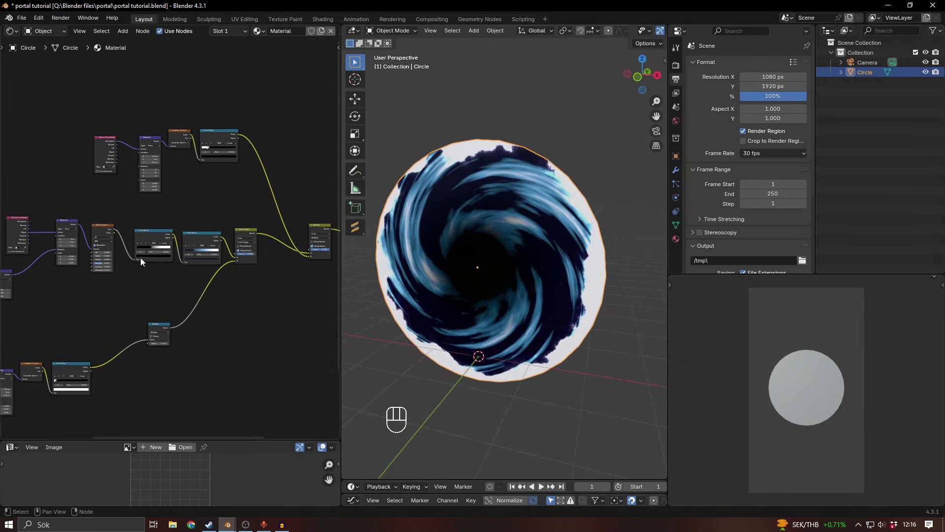
middle_click_drag(140, 258, 119, 258)
middle_click_drag(541, 262, 534, 261)
Step: Remove the Multiply mix node while keeping the Color Dodge output connected, and move the upper gradient node chain back over the noise nodes
key("ctrl+z")
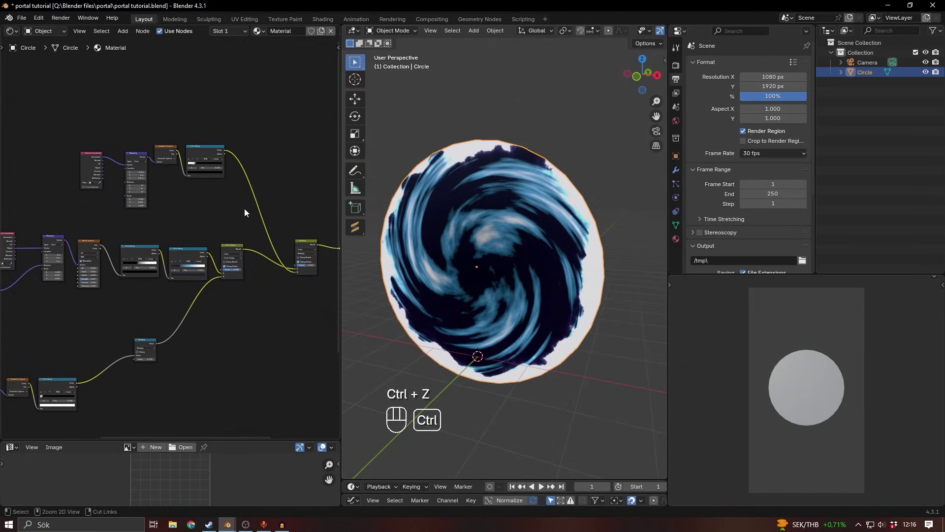
middle_click_drag(296, 217, 247, 217, "shift")
right_click_drag(253, 221, 197, 219, "ctrl")
key("g")
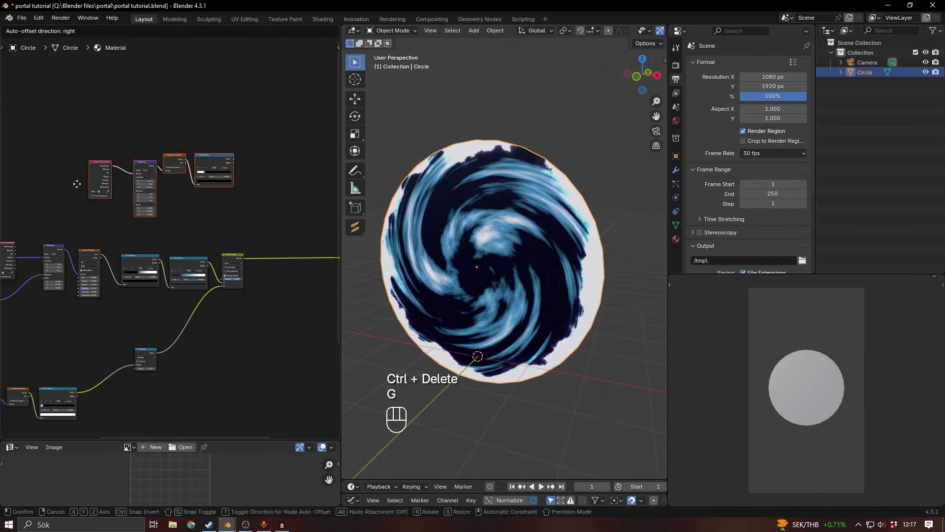
left_click(6, 169)
middle_click_drag(208, 180, 279, 185, "shift")
key("g")
left_click(225, 193)
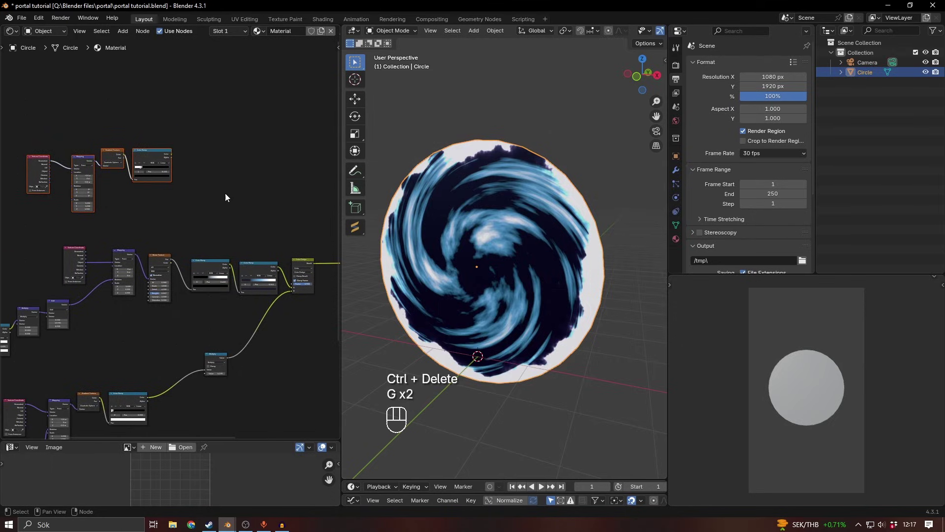
Step: Move the blue Color Ramp and the Color Dodge node away from the black-and-white Color Ramp to make room between them
scroll(225, 193, "up", 3)
middle_click_drag(280, 220, 240, 186, "shift")
scroll(241, 192, "down", 3)
middle_click_drag(327, 185, 240, 203, "shift")
left_click_drag(251, 206, 148, 293)
key("g")
left_click(253, 296)
middle_click_drag(198, 267, 238, 261, "shift")
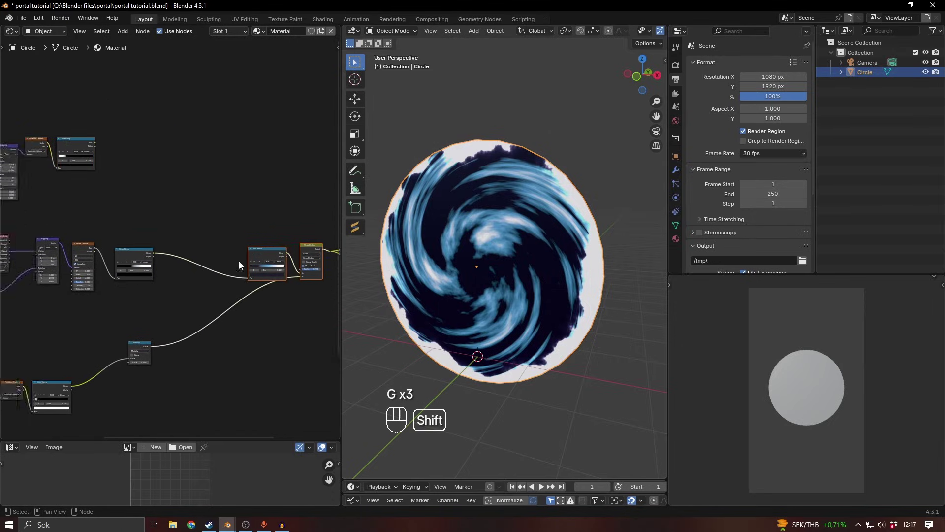
Step: Insert a Mix Color node between the two Color Ramps and connect the upper gradient Color Ramp's Color to its input B
scroll(226, 246, "up", 5)
key("shift+a")
type("m")
key("Return")
left_click(199, 250)
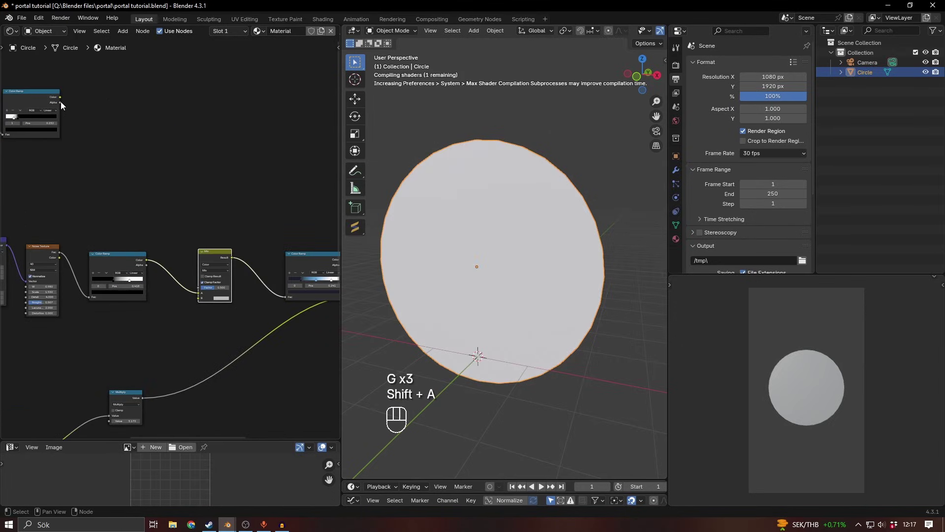
left_click_drag(61, 101, 203, 302)
scroll(202, 302, "up", 4)
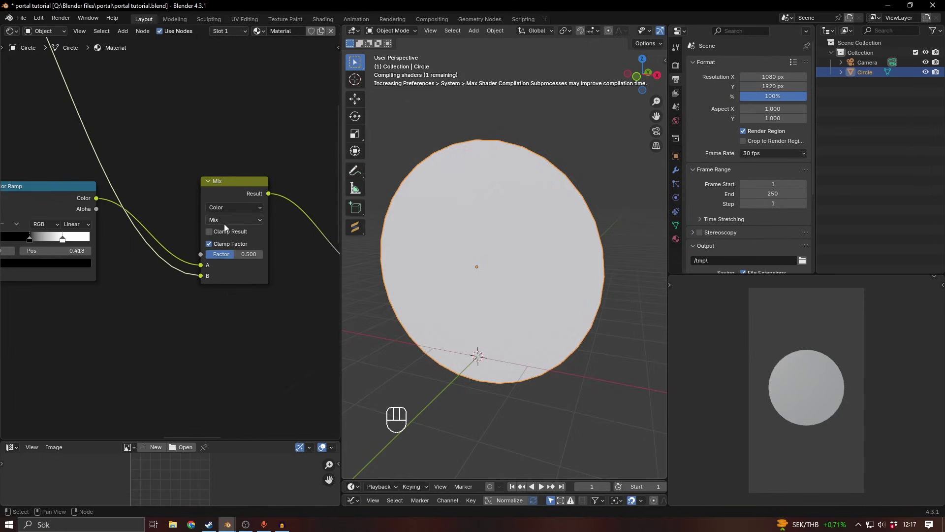
Step: Set the new Mix node's blending mode to Multiply and its Factor to 0.583
left_click(225, 223)
left_click(231, 272)
left_click_drag(247, 256, 244, 256)
mouse_move(420, 269)
middle_mouse_down()
mouse_move(584, 256)
mouse_move(422, 261)
middle_mouse_up()
Step: Move the upper gradient node chain closer to the new Multiply mix node
scroll(138, 207, "down", 3)
middle_click_drag(113, 168, 265, 268)
scroll(160, 238, "down", 4)
left_click_drag(189, 87, 7, 191)
key("g")
left_click(94, 188)
Step: Move the black stop of the upper gradient Color Ramp closer to its white stop to shrink the falloff
middle_click_drag(130, 188, 143, 246, "shift")
scroll(167, 212, "up", 6)
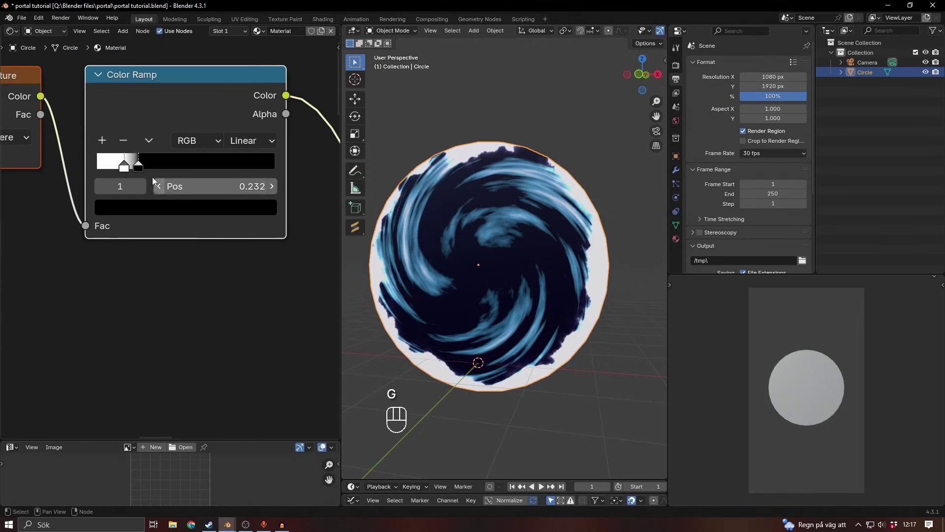
mouse_move(137, 167)
left_mouse_down()
mouse_move(160, 166)
mouse_move(93, 168)
mouse_move(127, 172)
left_mouse_up()
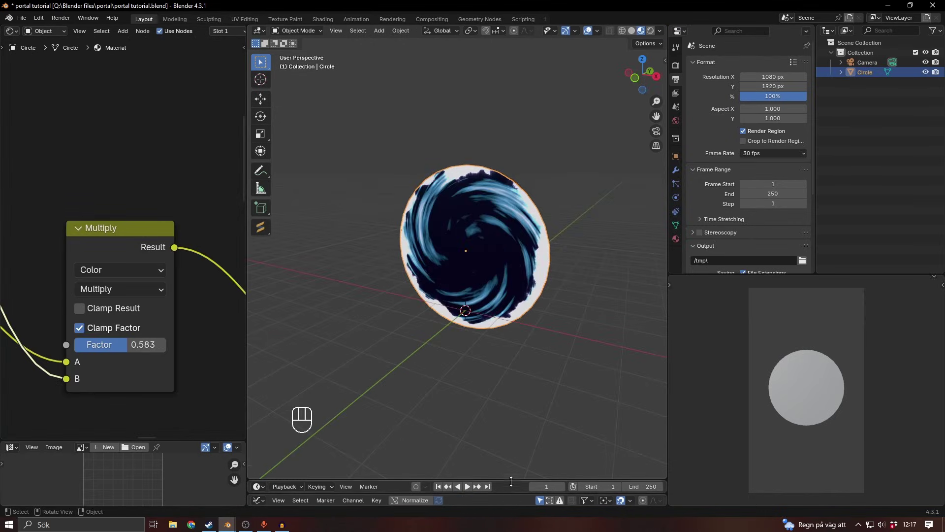
Step: Enlarge the Graph Editor beneath the 3D viewport, keeping only a thin timeline above it
left_click_drag(278, 481, 279, 310)
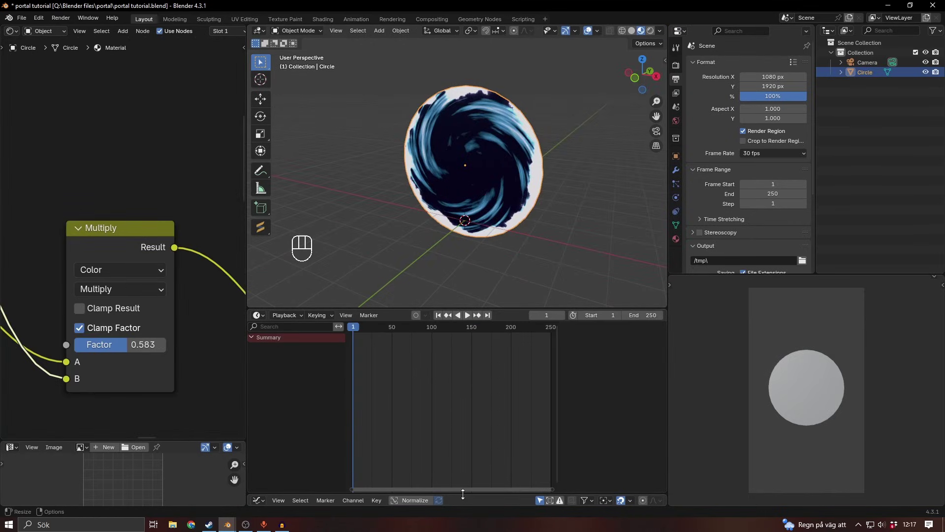
left_click_drag(463, 494, 441, 323)
left_click(258, 329)
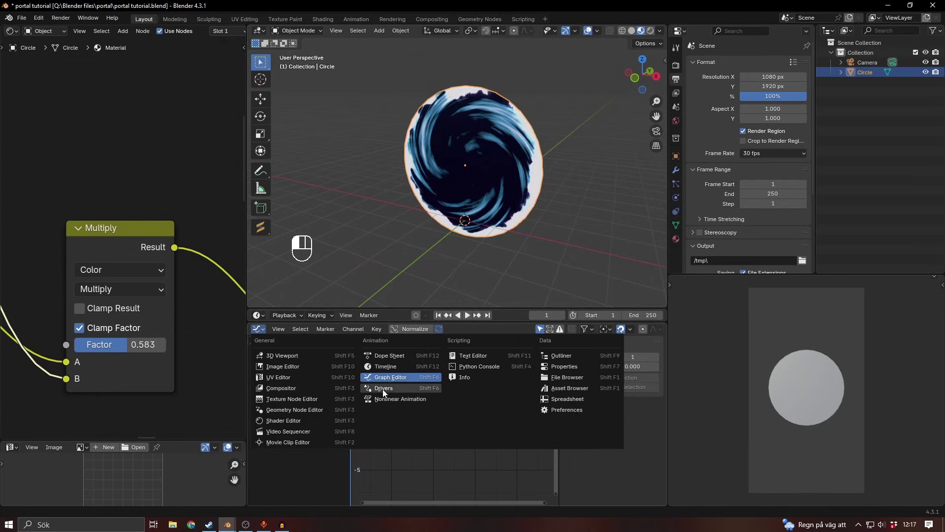
left_click(257, 332)
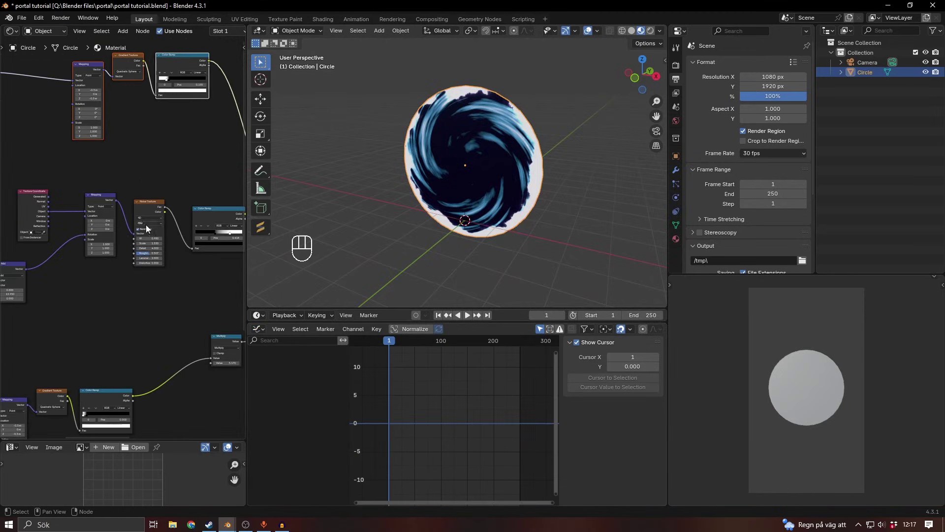
Step: Insert a keyframe on the W value of the first 4D Noise Texture at frame 1
middle_click_drag(146, 225, 195, 215)
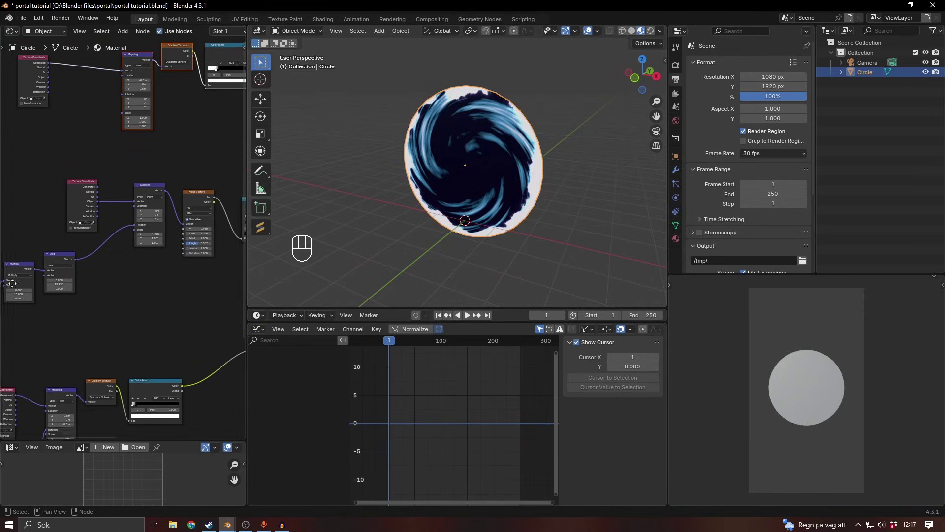
scroll(117, 207, "up", 2)
middle_click_drag(200, 278, 86, 313)
scroll(127, 315, "up", 7)
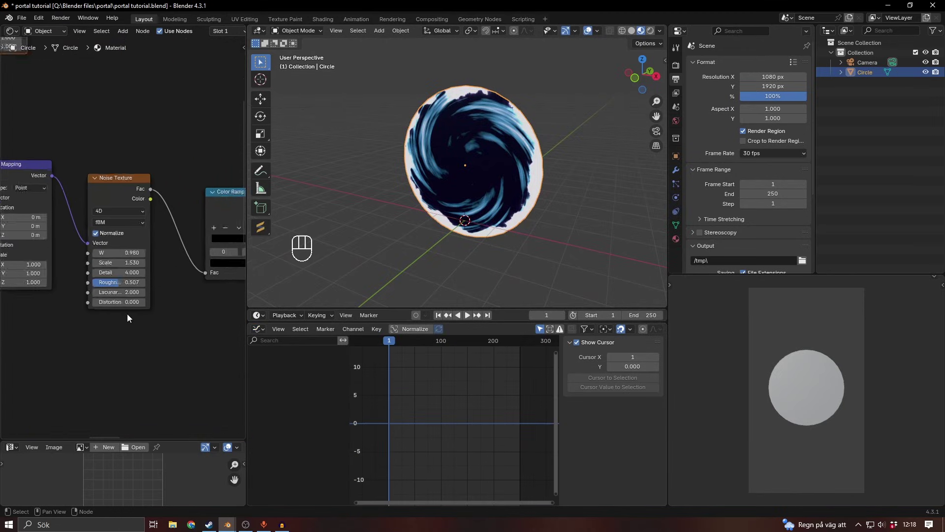
left_click(112, 158)
scroll(162, 279, "up", 4)
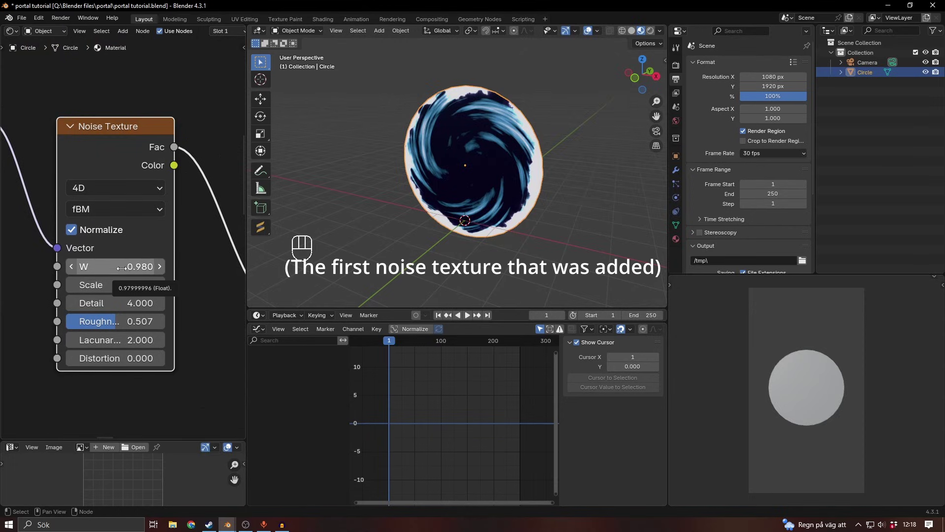
key("i")
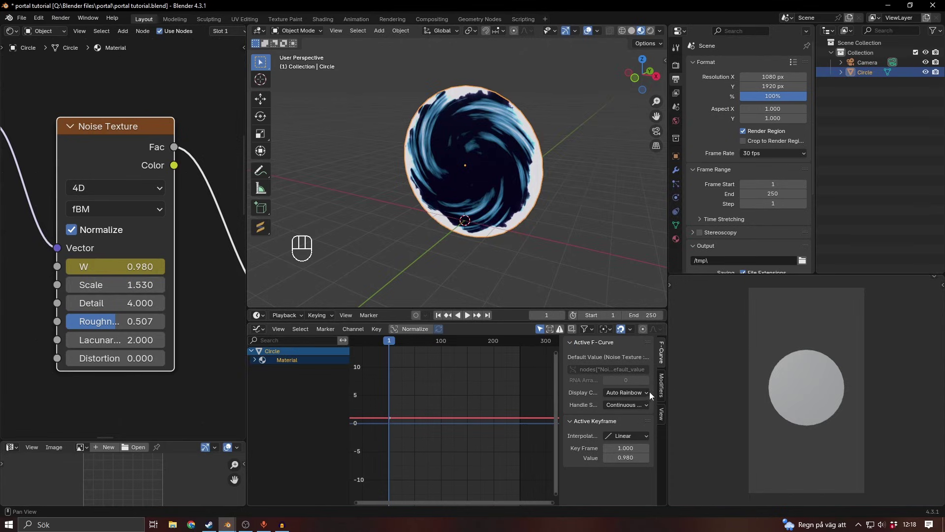
Step: Add a Generator modifier to the W value's F-curve and preview the animation
left_click(662, 386)
key("n")
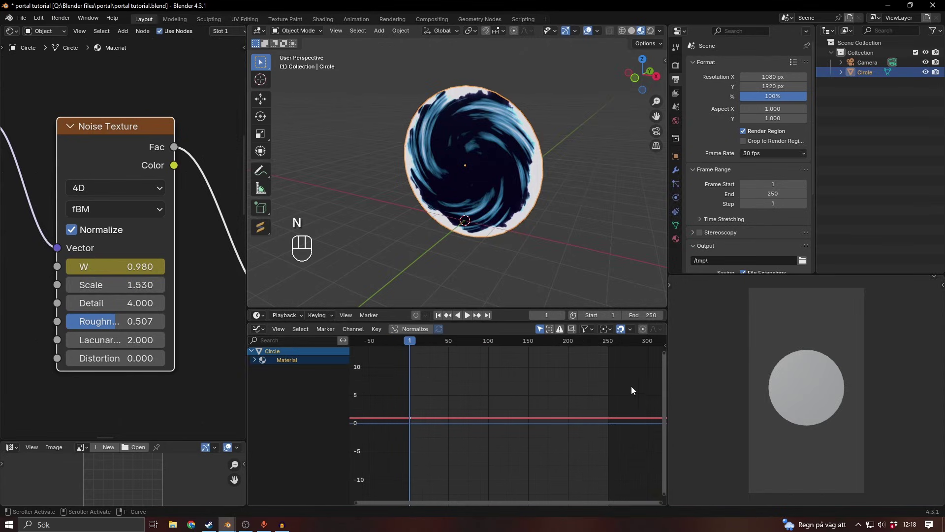
key("n")
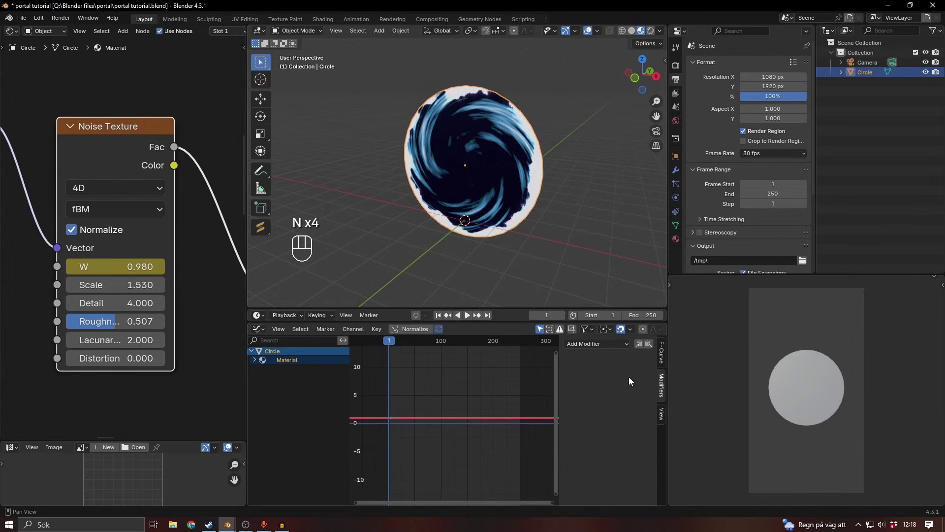
left_click(613, 346)
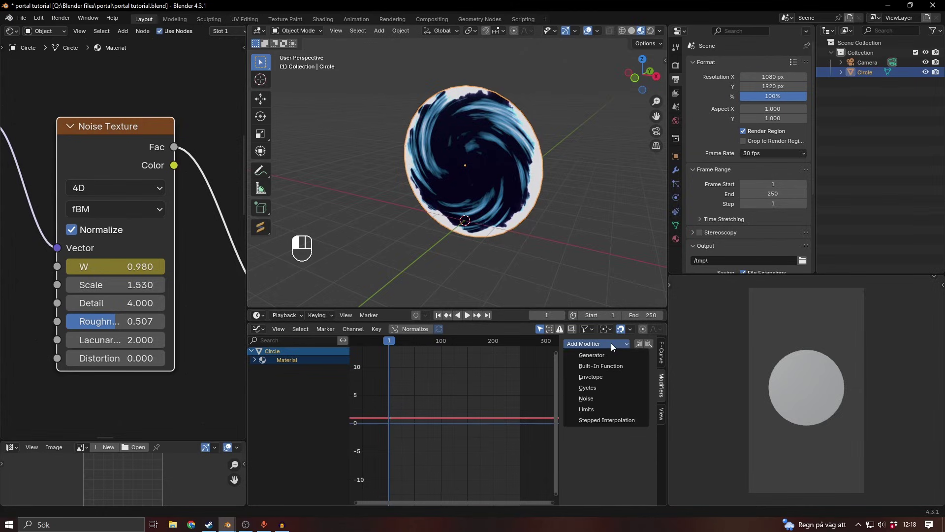
left_click(593, 355)
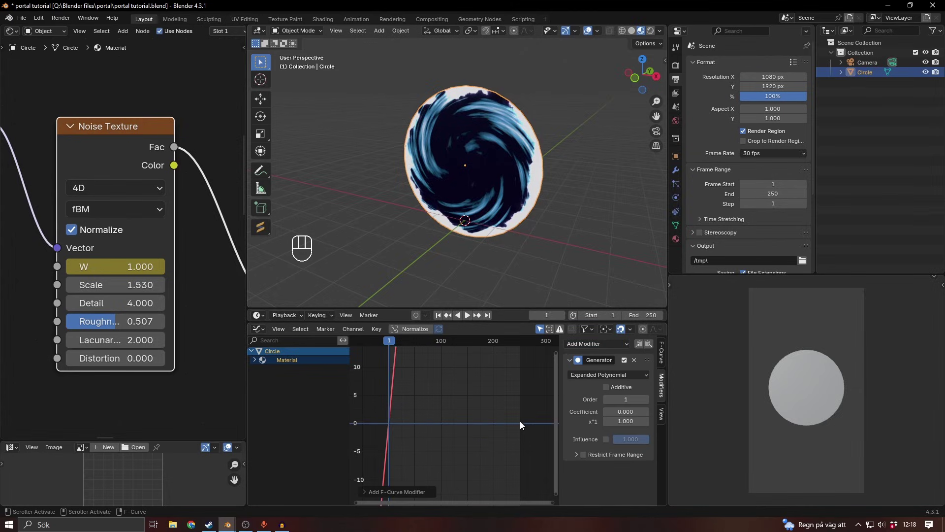
key("space")
key("space")
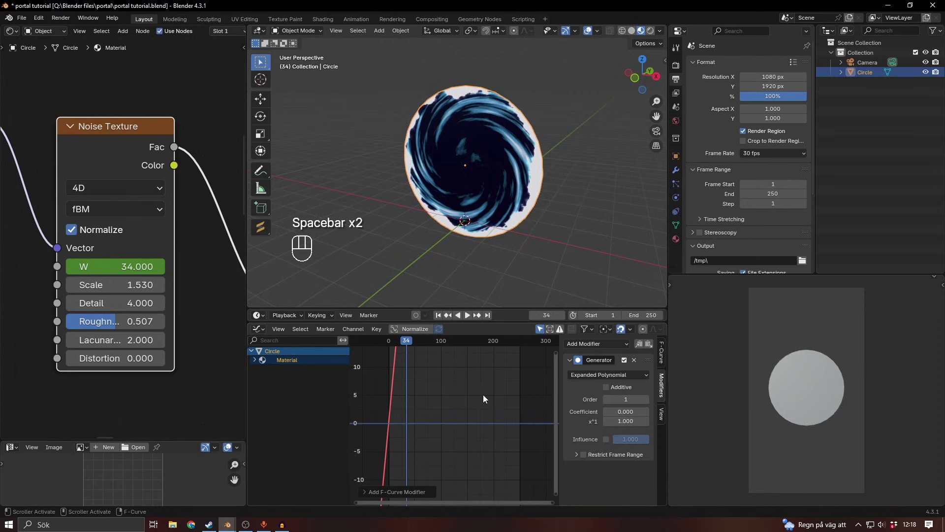
Step: Set the Generator's x^1 coefficient to 0.1 and preview the animation
left_click(631, 422)
type(".")
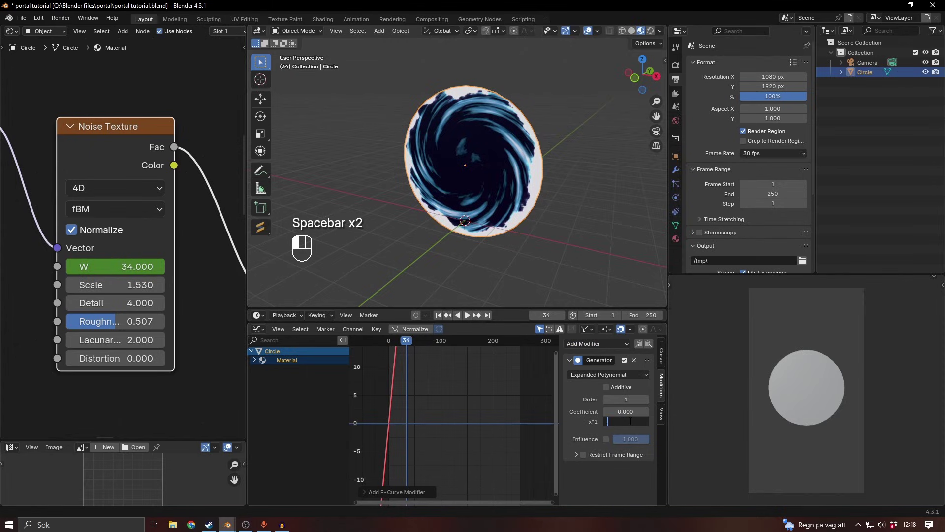
type("1")
key("Return")
key("space")
key("space")
Step: Set the Generator's x^1 coefficient to 0.05 and play the animation
left_click(631, 421)
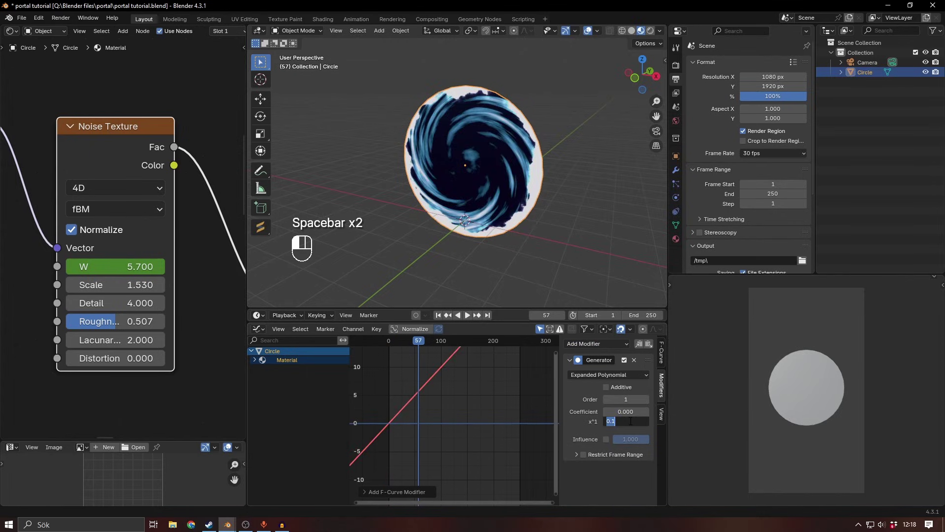
type(".05")
key("Return")
key("space")
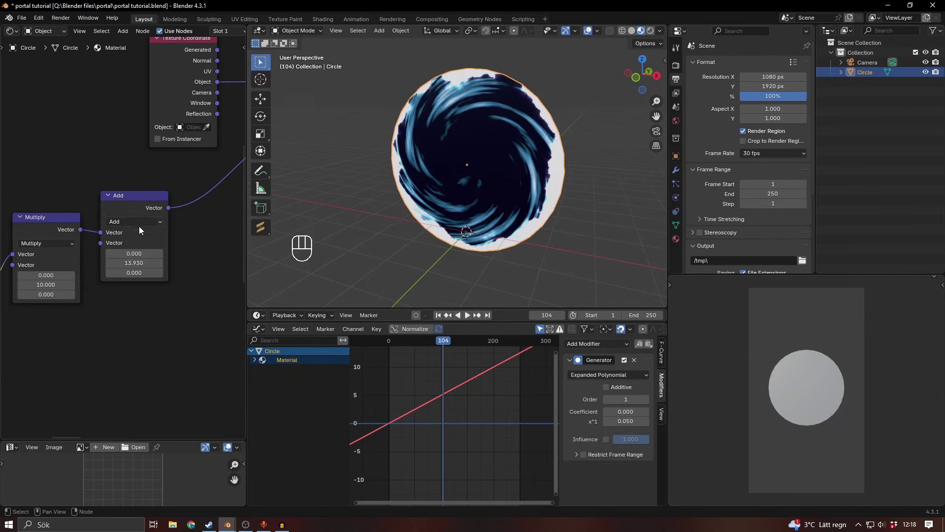
Step: Set the vector Add node's Y value to 19.510 and keyframe its vector at frame 104
left_click(140, 227)
scroll(147, 296, "up", 3)
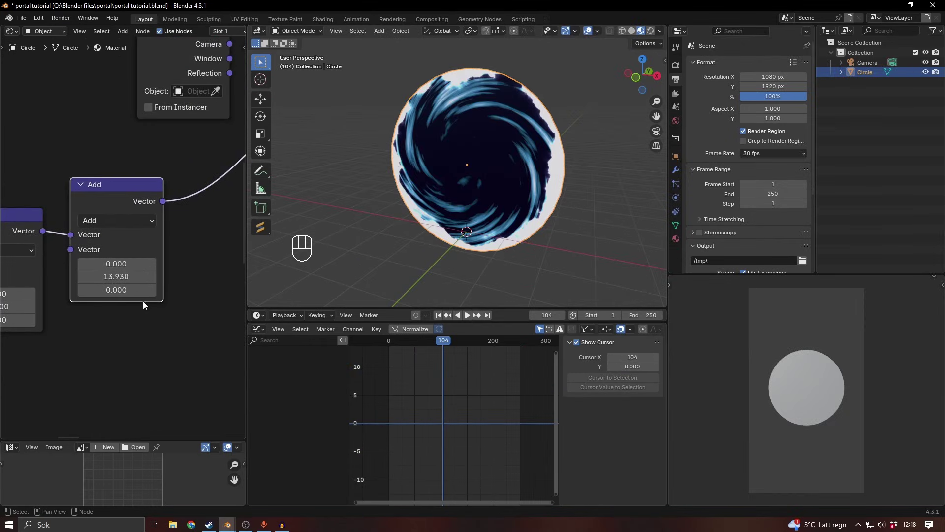
middle_click_drag(118, 316, 128, 313)
scroll(93, 326, "down", 5)
scroll(98, 321, "up", 5)
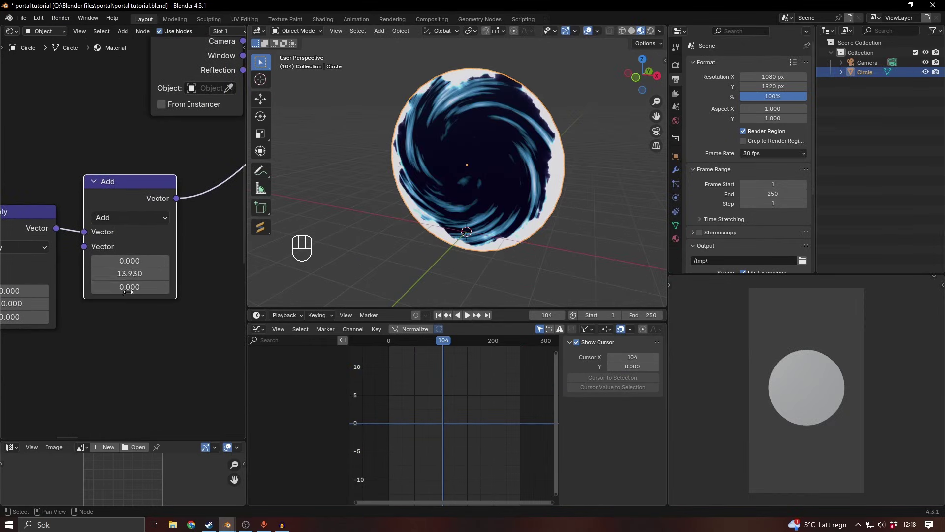
left_click_drag(126, 274, 345, 273)
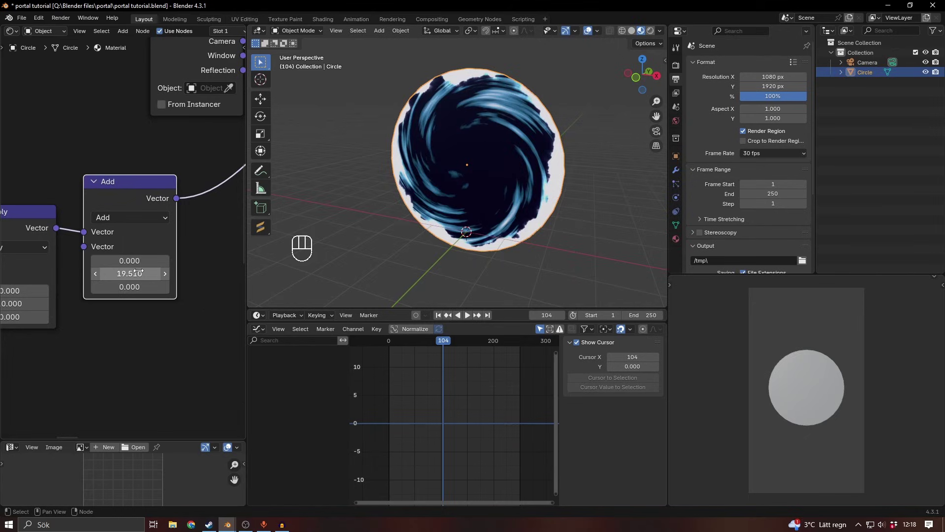
key("i")
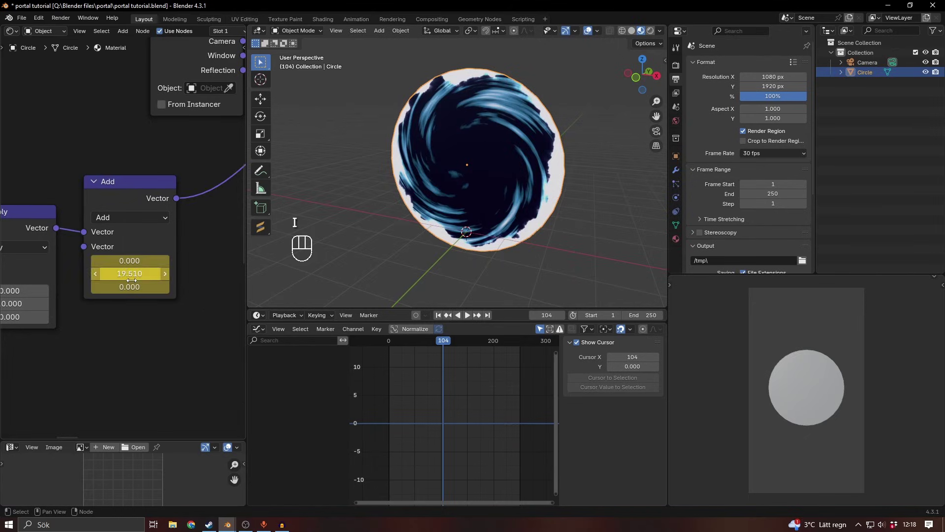
left_click(140, 183)
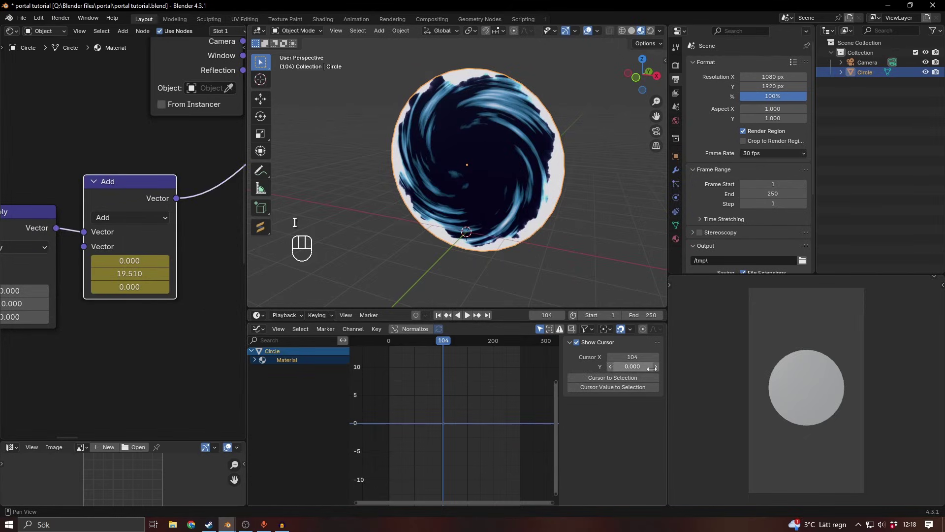
Step: Expand the material's animation channels and add a Generator modifier to the Add node's Y channel
key("n")
key("n")
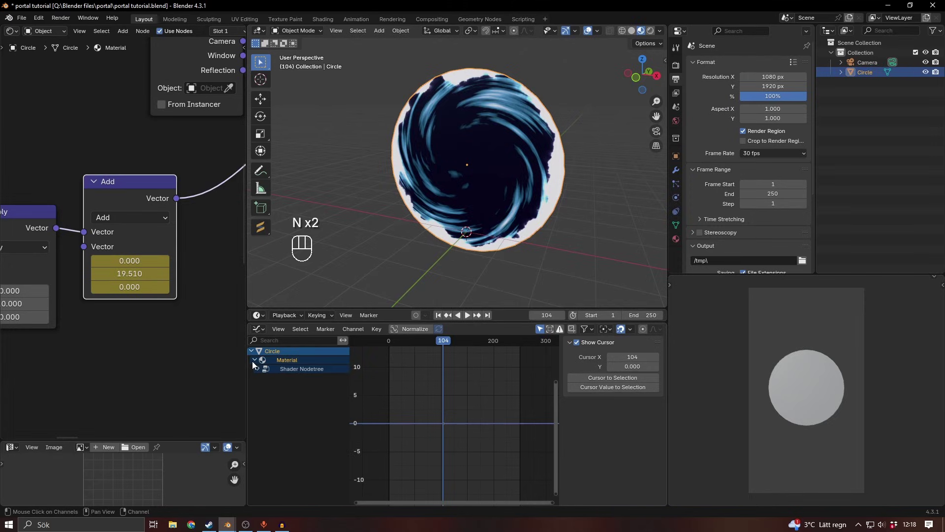
left_click(298, 385)
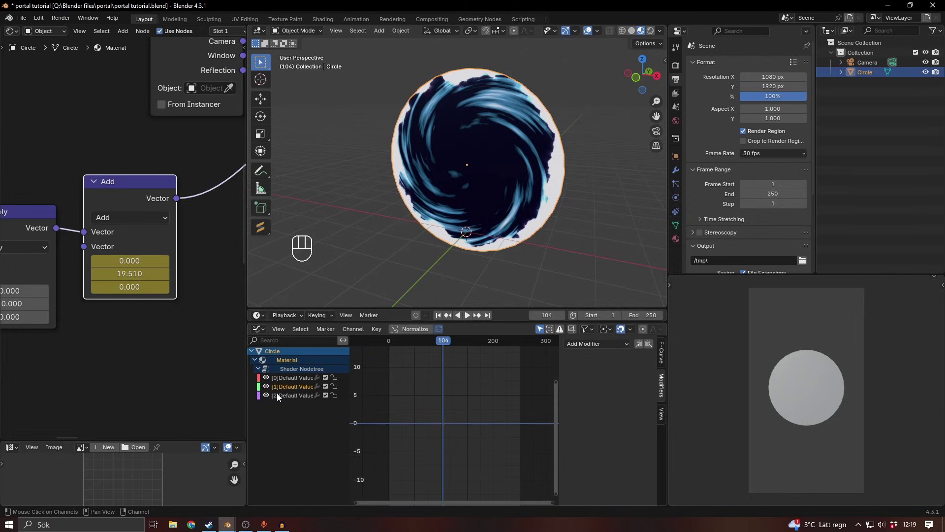
left_click(287, 388)
left_click(604, 344)
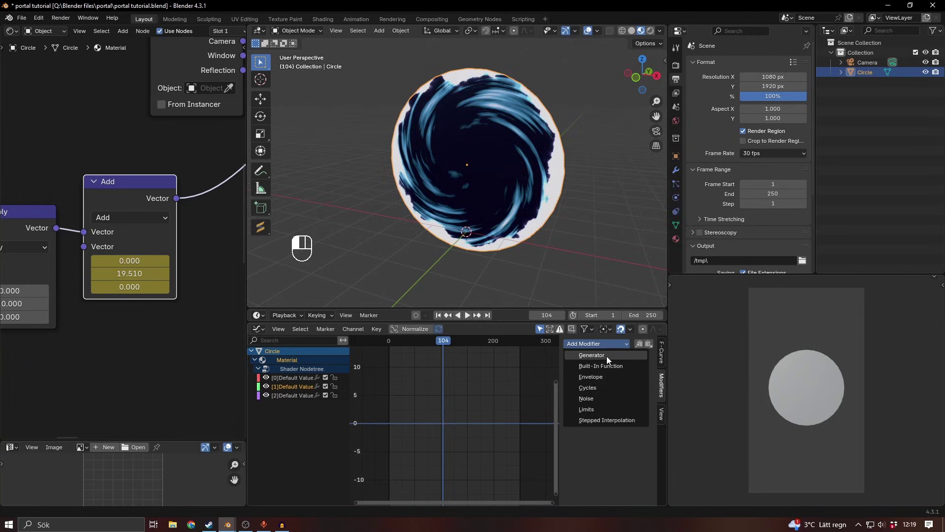
left_click(606, 356)
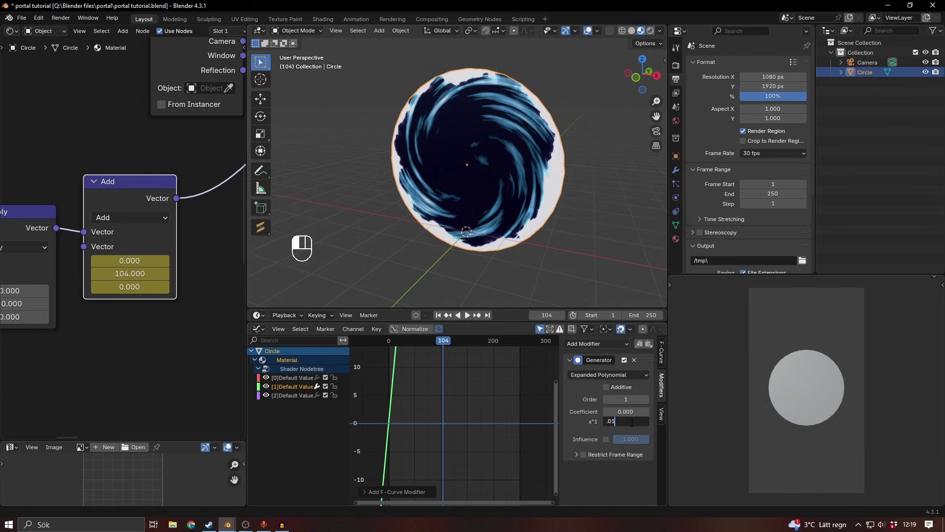
Step: Set the Y channel Generator's x^1 coefficient to 0.01 and preview the animation
left_click(632, 422)
type(".01")
key("Return")
key("space")
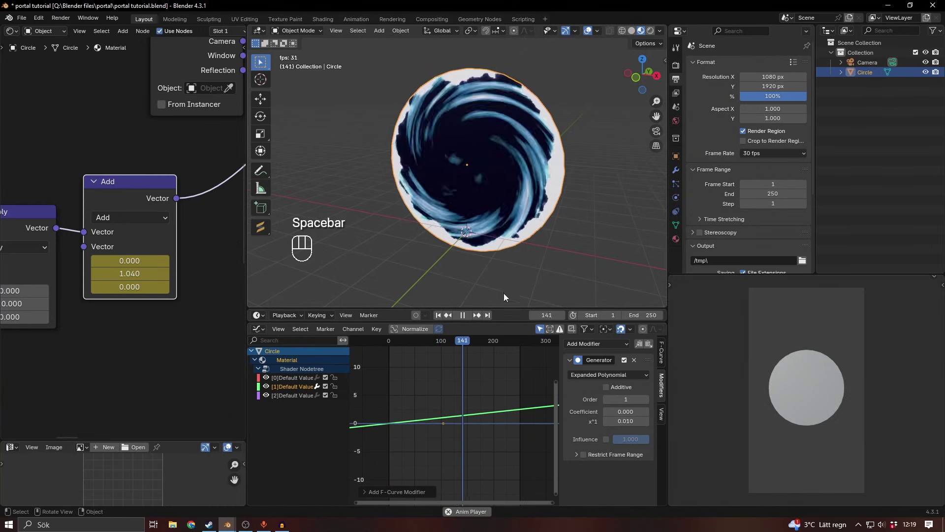
key("space")
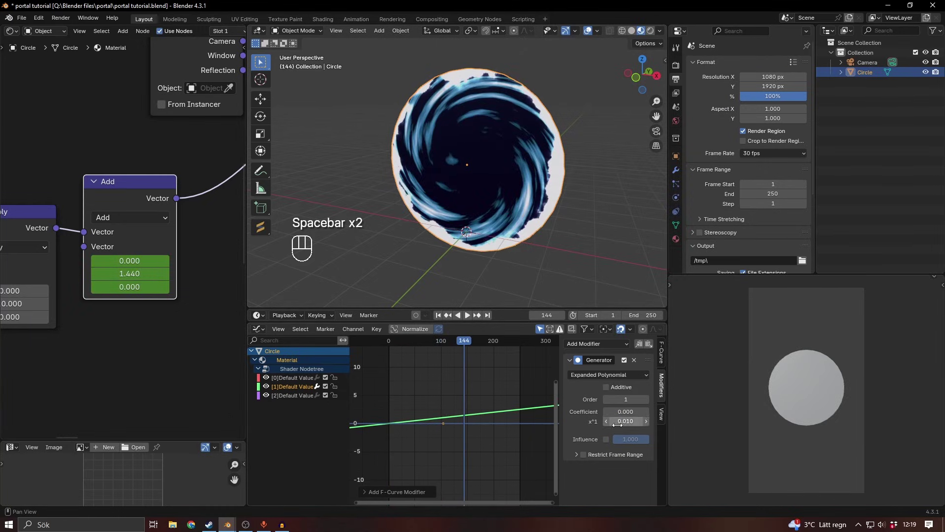
Step: Set the Y channel Generator's x^1 coefficient to 0.1 and preview the animation
type("0.1")
key("Return")
key("space")
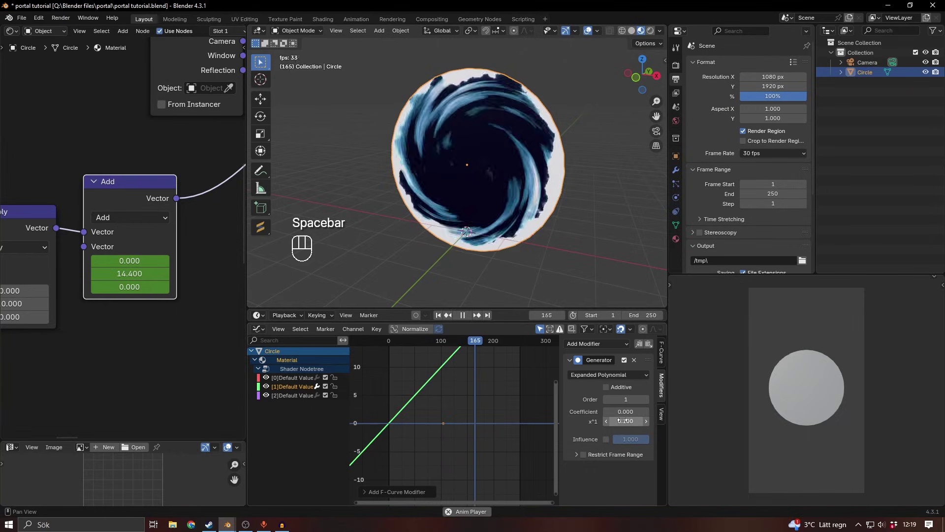
key("space")
Step: Set the Y channel Generator's x^1 coefficient to 0.05 and play the animation
left_click(629, 421)
type(".0")
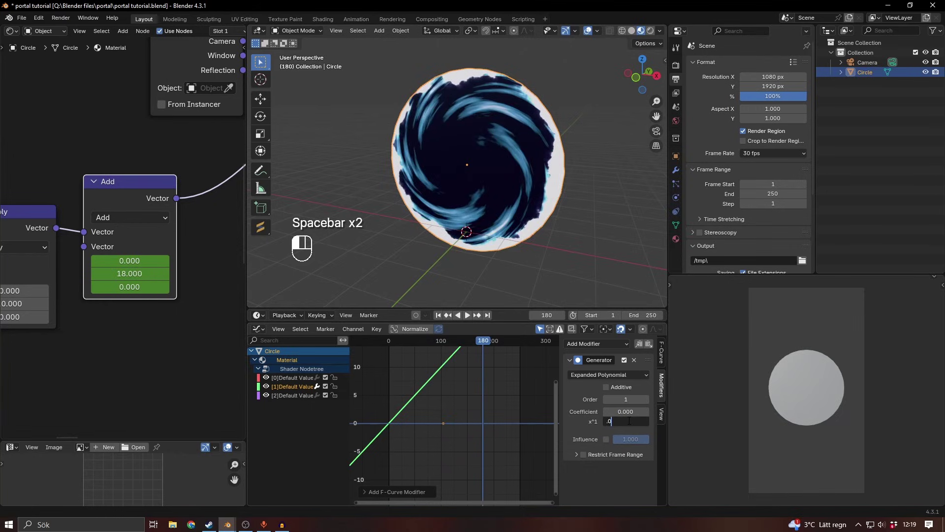
type("5")
key("Return")
key("space")
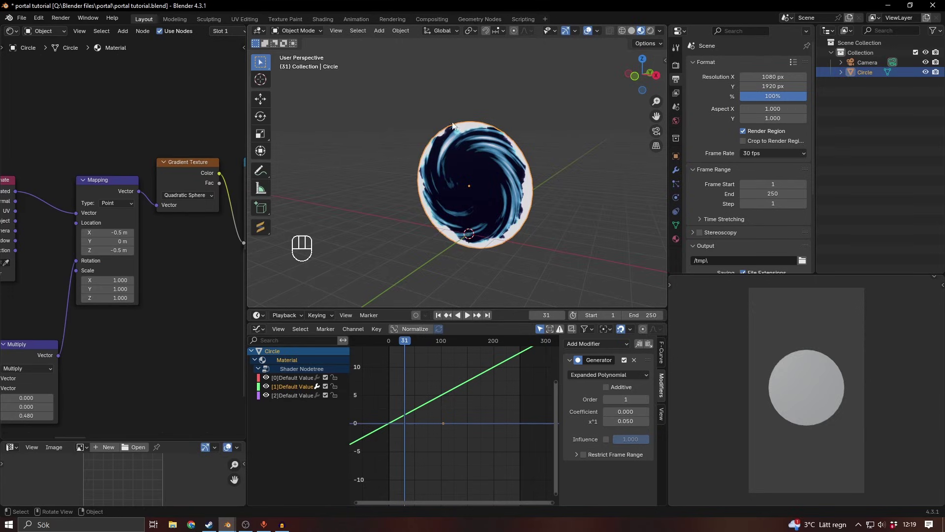
Step: Select the 4D Noise Texture node in the lowest branch of the portal material's node tree
scroll(181, 283, "up", 2)
scroll(183, 284, "down", 3)
middle_click_drag(93, 364, 335, 225)
scroll(325, 229, "up", 1)
scroll(118, 310, "up", 4)
left_click(134, 304)
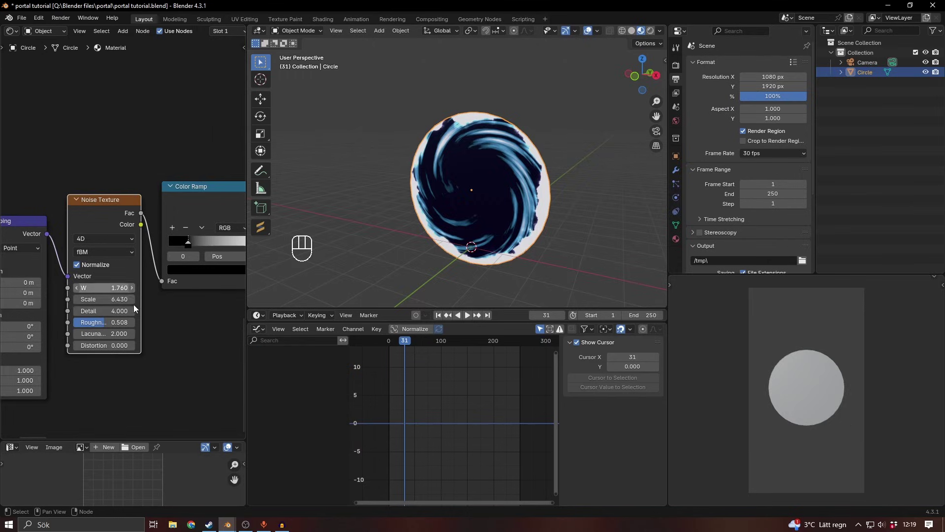
Step: Select the group of nodes in the material's lower branch and reposition them in the node tree
scroll(138, 313, "down", 12)
middle_click_drag(138, 315, 134, 286)
scroll(136, 282, "down", 5)
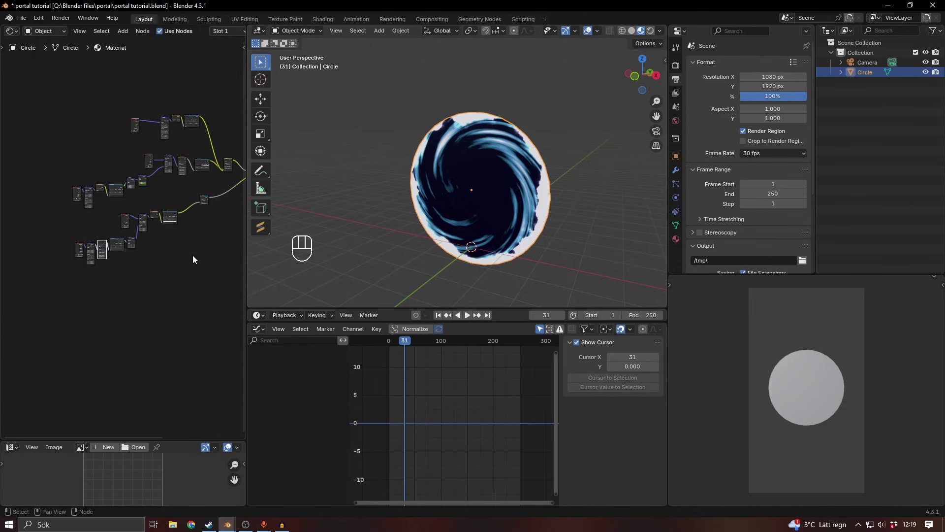
middle_click_drag(192, 259, 127, 298)
left_click_drag(199, 297, 6, 258)
key("g")
left_click(95, 297)
middle_click_drag(121, 308, 181, 309, "shift")
scroll(167, 298, "up", 4)
key("g")
left_click(153, 298)
Step: Set the lower branch's Noise Texture W value to 3.090 and keyframe it at frame 31
scroll(181, 310, "up", 12)
left_click(221, 320)
scroll(221, 322, "up", 2)
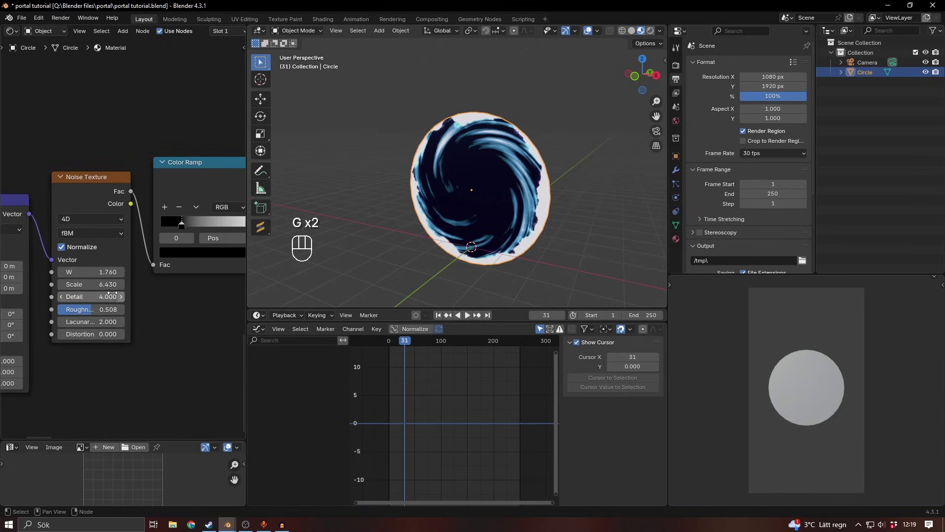
mouse_move(91, 272)
left_mouse_down("shift")
mouse_move(158, 271)
mouse_move(87, 267)
left_mouse_up("shift")
left_click(108, 200)
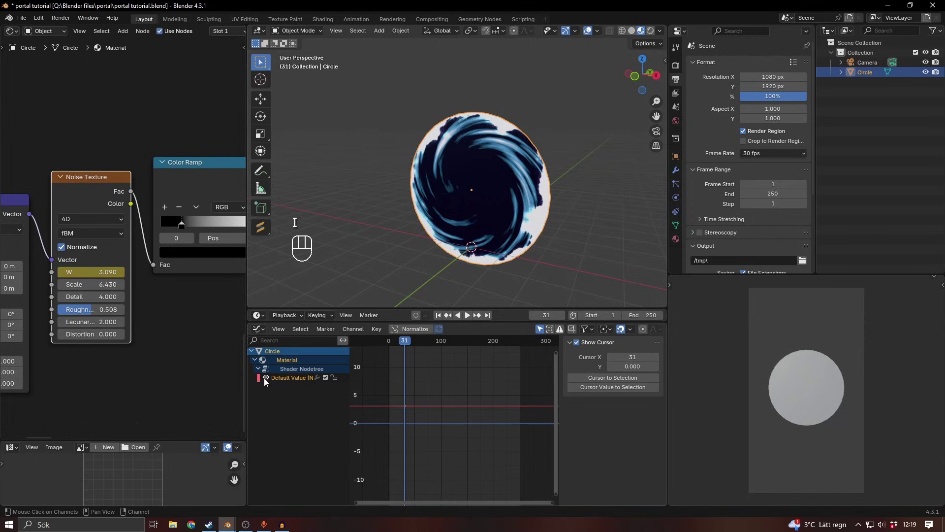
Step: Add a Generator modifier to the Noise Texture's W channel, set its x^1 coefficient to 0.01 and play the animation
left_click(285, 377)
left_click(597, 343)
left_click(603, 359)
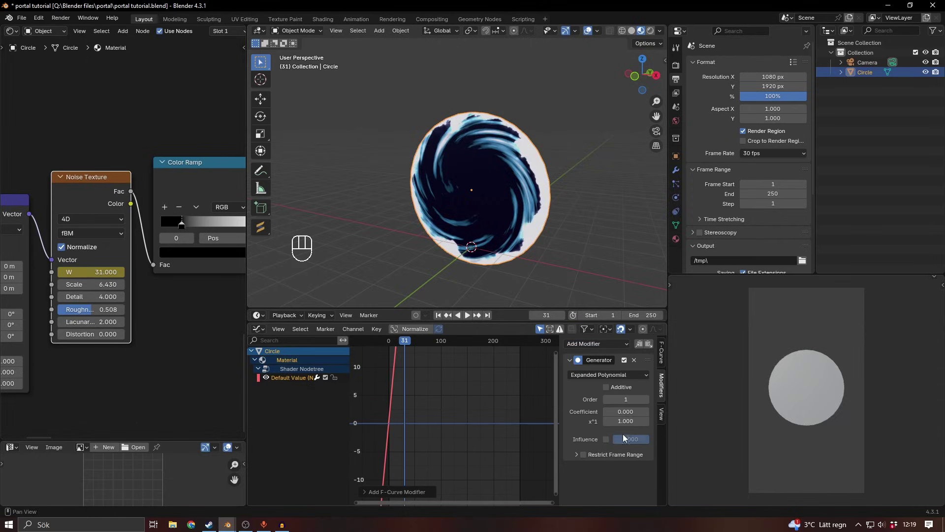
left_click(628, 422)
type(".01")
key("Return")
key("space")
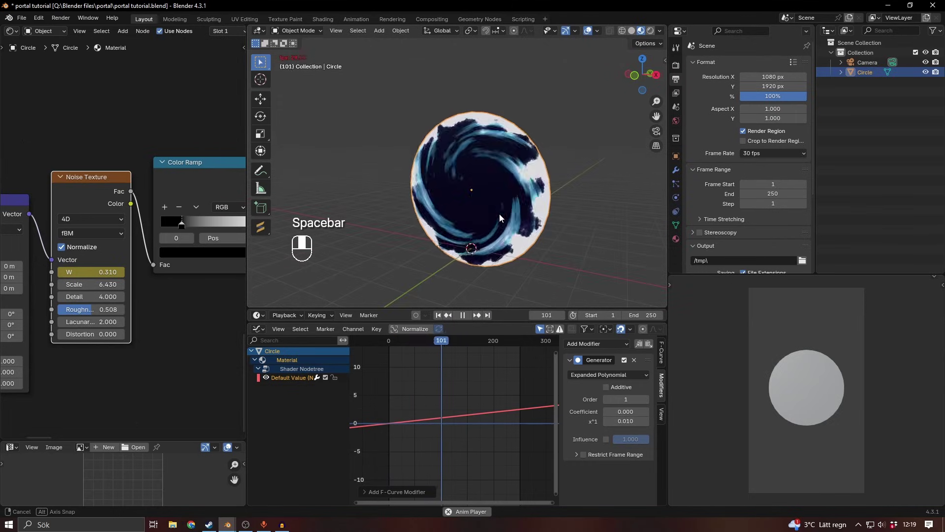
Step: Set the Principled BSDF's roughness to 1.000 and its emission strength to 0.670
middle_click_drag(571, 226, 477, 216)
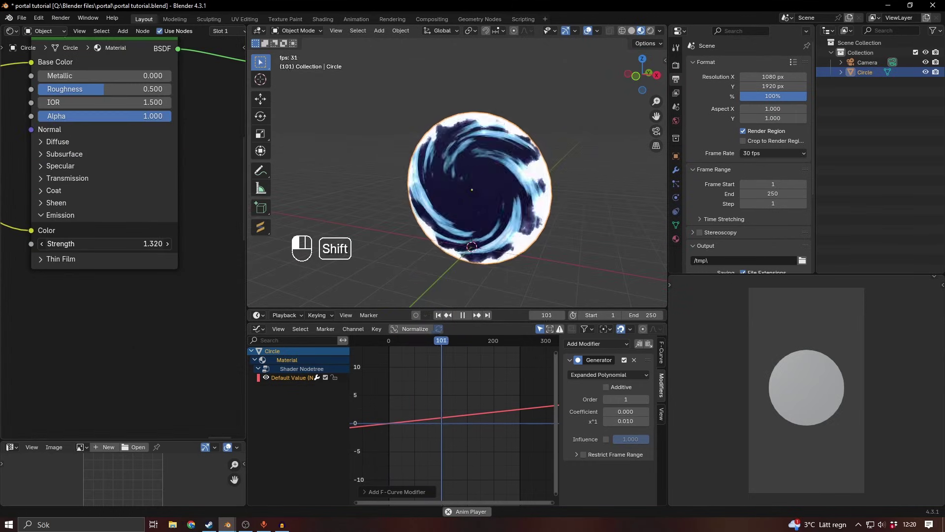
middle_click_drag(591, 216, 613, 219, "shift")
mouse_move(104, 244)
left_mouse_down("shift")
mouse_move(74, 244)
mouse_move(102, 244)
left_mouse_up("shift")
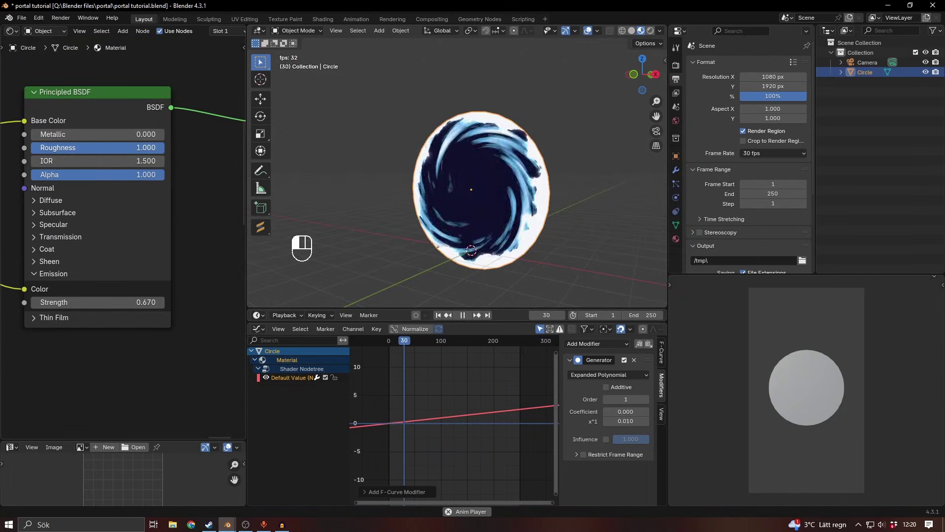
Step: View the playing portal from another angle, stop the animation and save the Blender file
middle_click_drag(616, 222, 465, 206)
key("space")
key("ctrl+s")
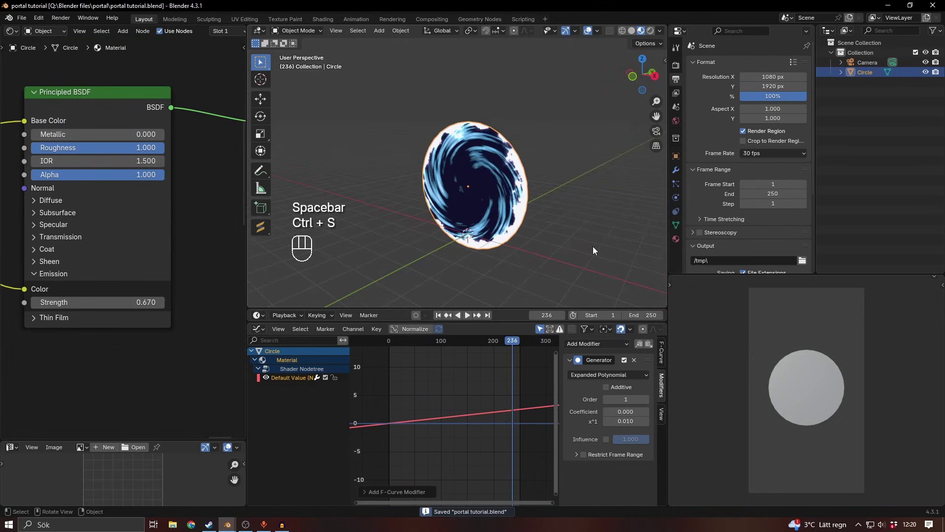